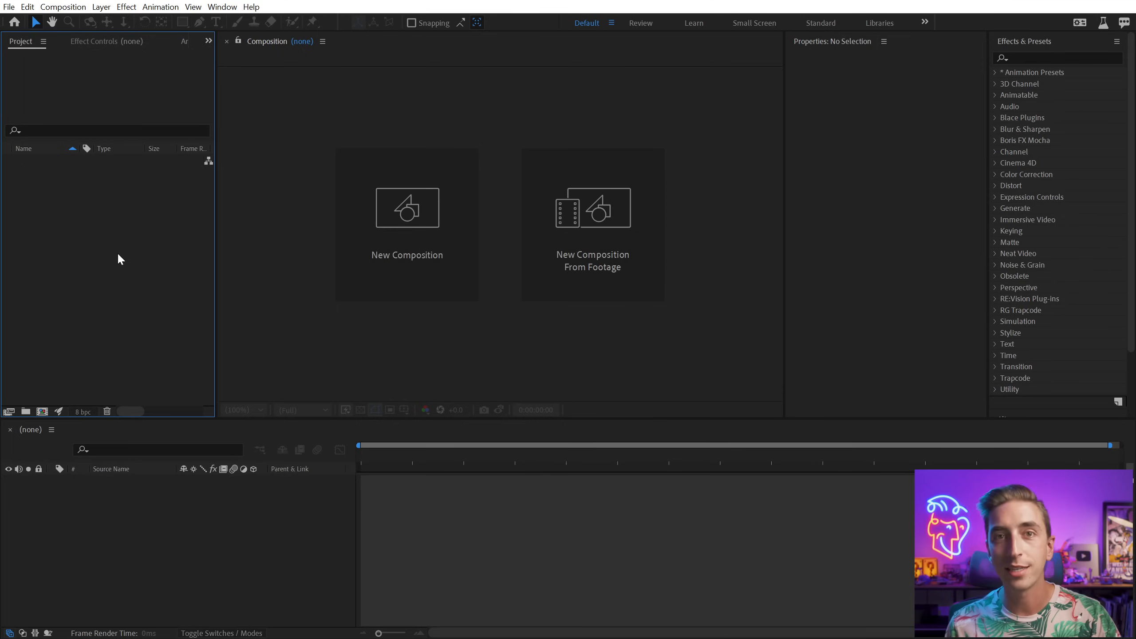
# Step: Import the Chocolate.glb, Mint-Choco-Chip.glb and Strawberry.glb models from the Models folder into the project
pyautogui.doubleClick(77, 222)
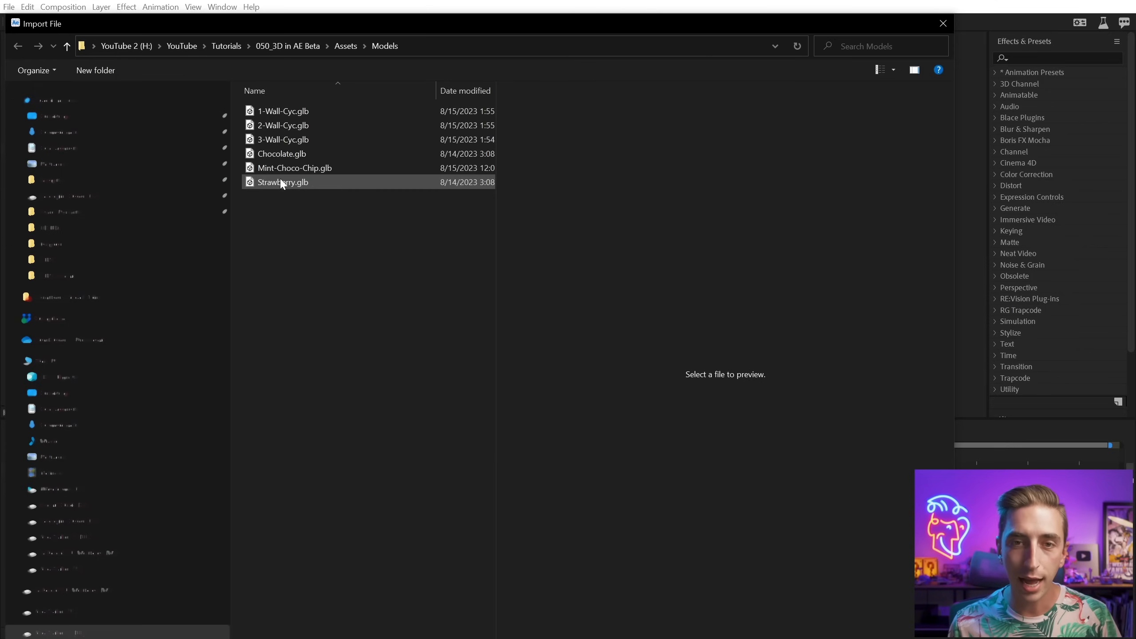
pyautogui.click(276, 182)
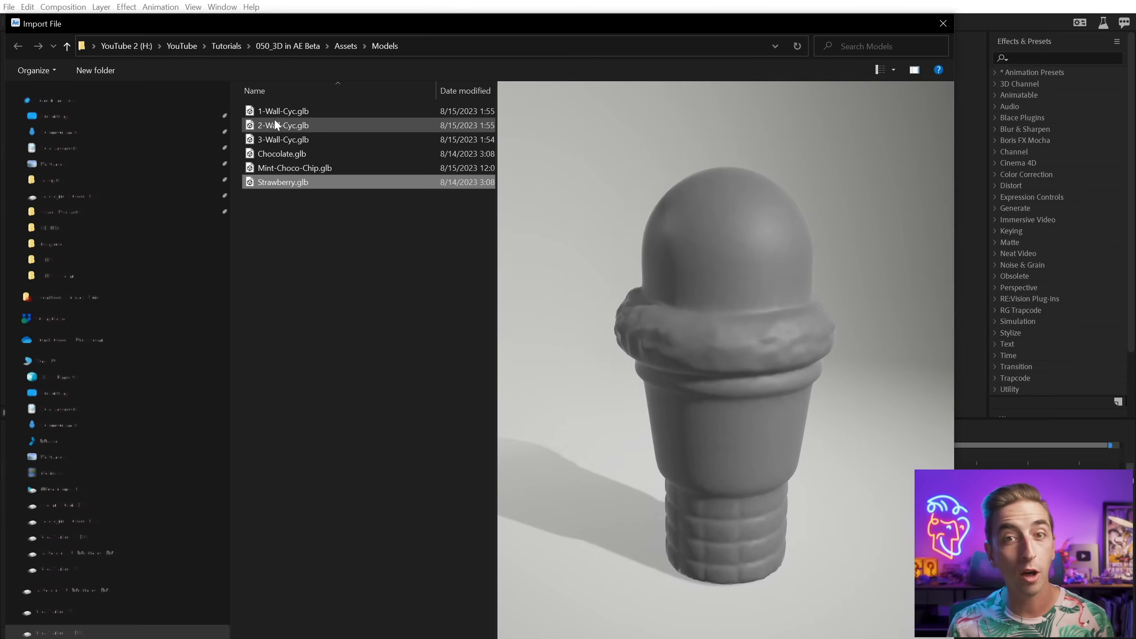
pyautogui.click(279, 112)
pyautogui.click(280, 123)
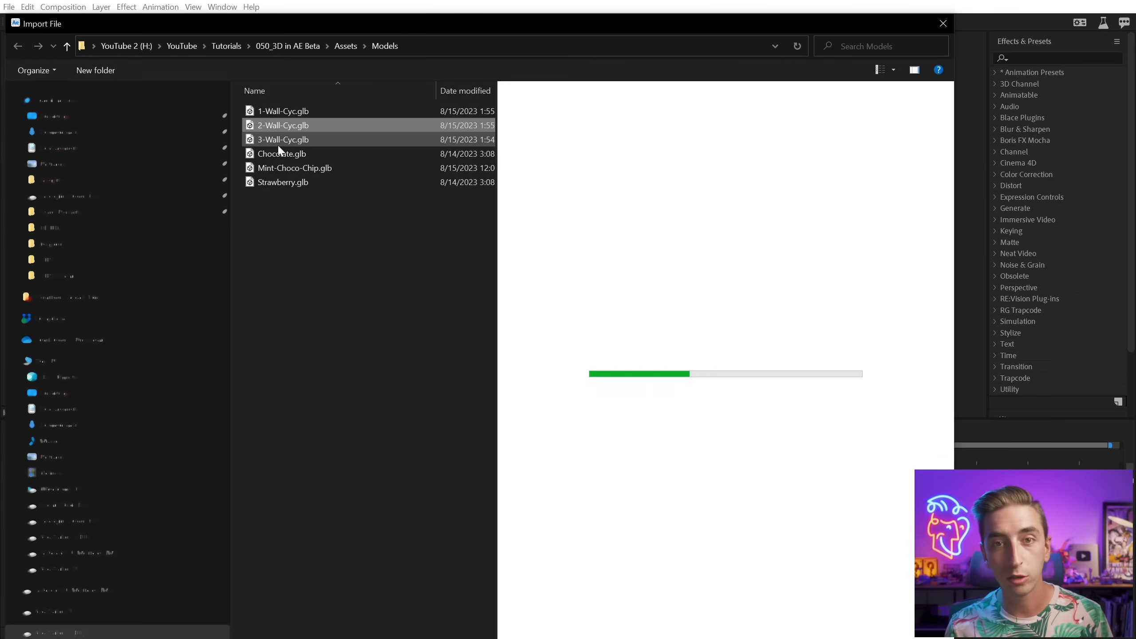
pyautogui.click(277, 141)
pyautogui.click(272, 170)
pyautogui.click(278, 183)
pyautogui.moveTo(276, 203); pyautogui.dragTo(267, 152)
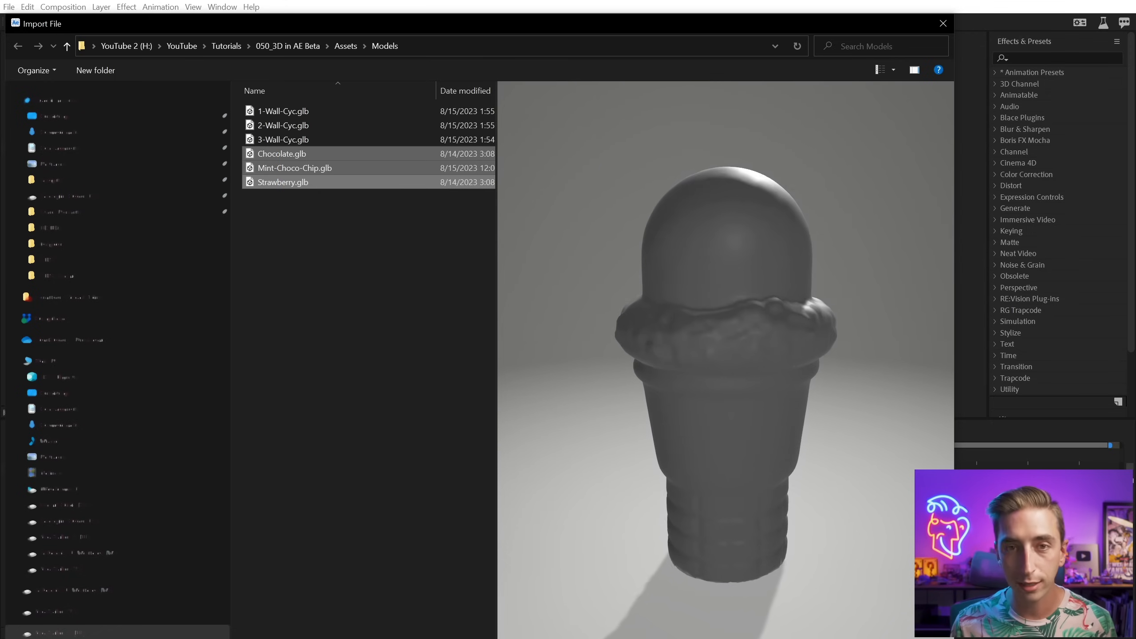
pyautogui.press('Return')
pyautogui.click(71, 259)
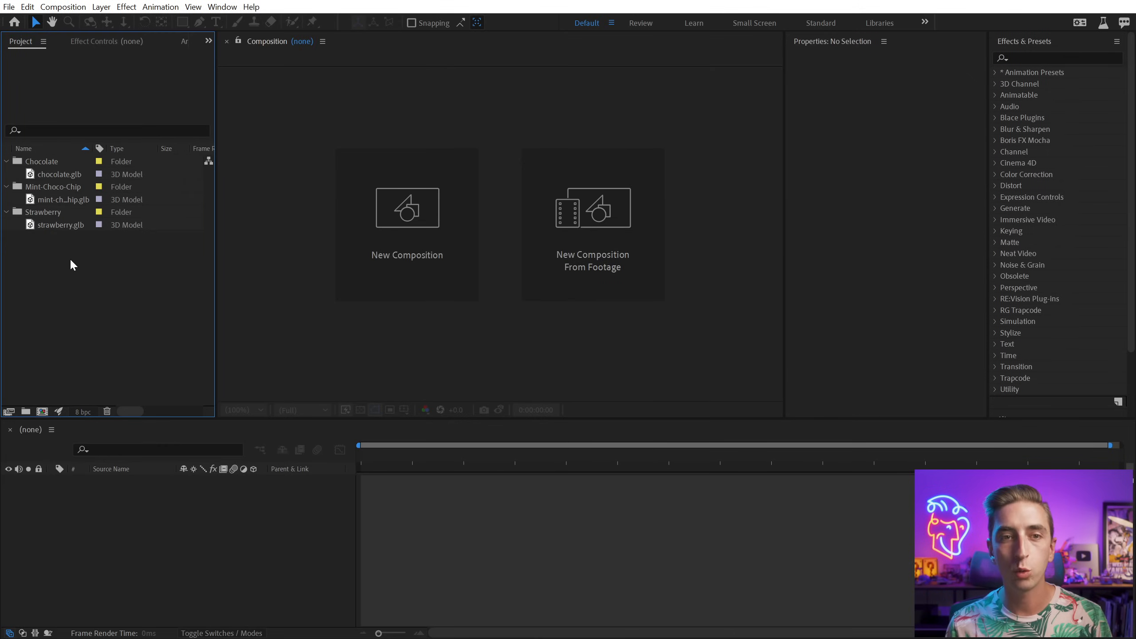
# Step: Widen the Name column of the project list to fit the full model file names
pyautogui.click(36, 160)
pyautogui.click(43, 188)
pyautogui.click(47, 210)
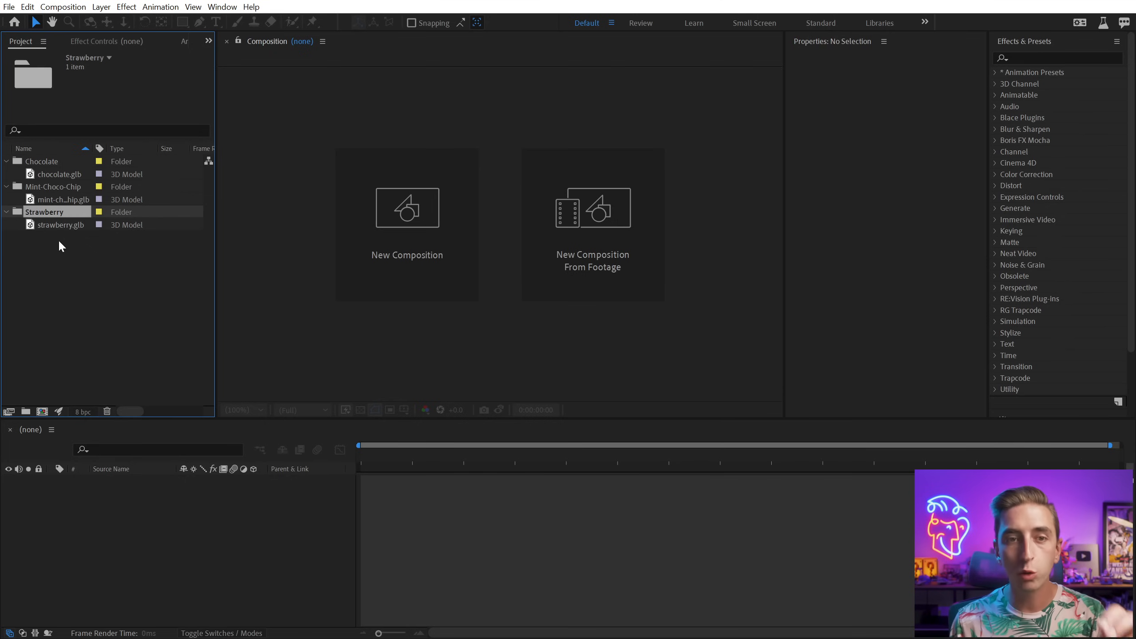
pyautogui.click(71, 174)
pyautogui.moveTo(92, 149); pyautogui.dragTo(123, 148)
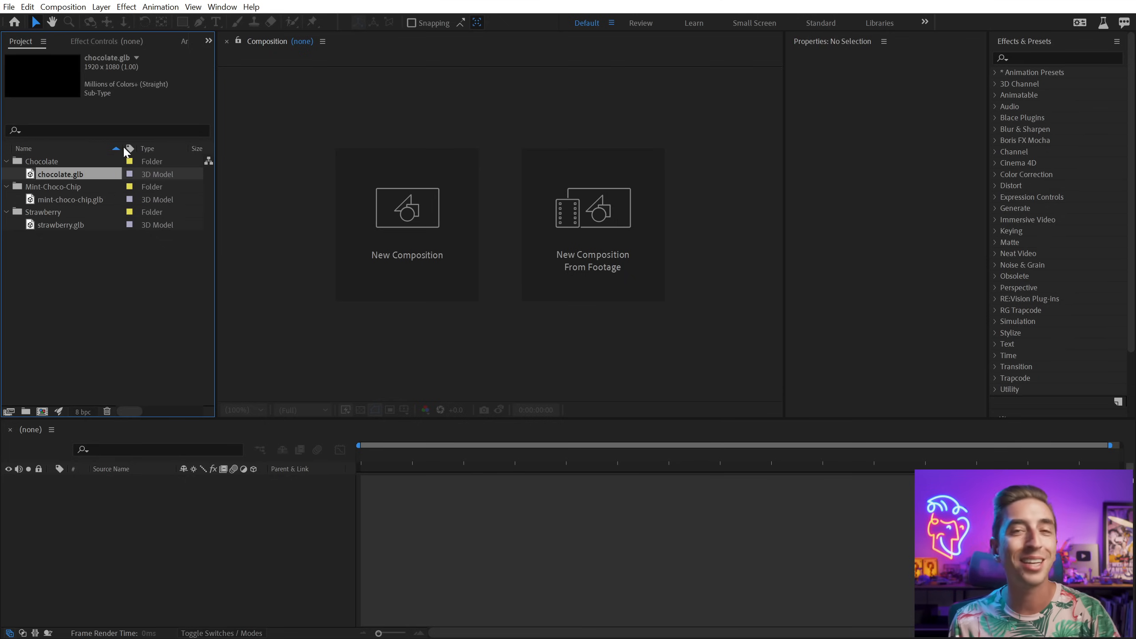
pyautogui.click(43, 238)
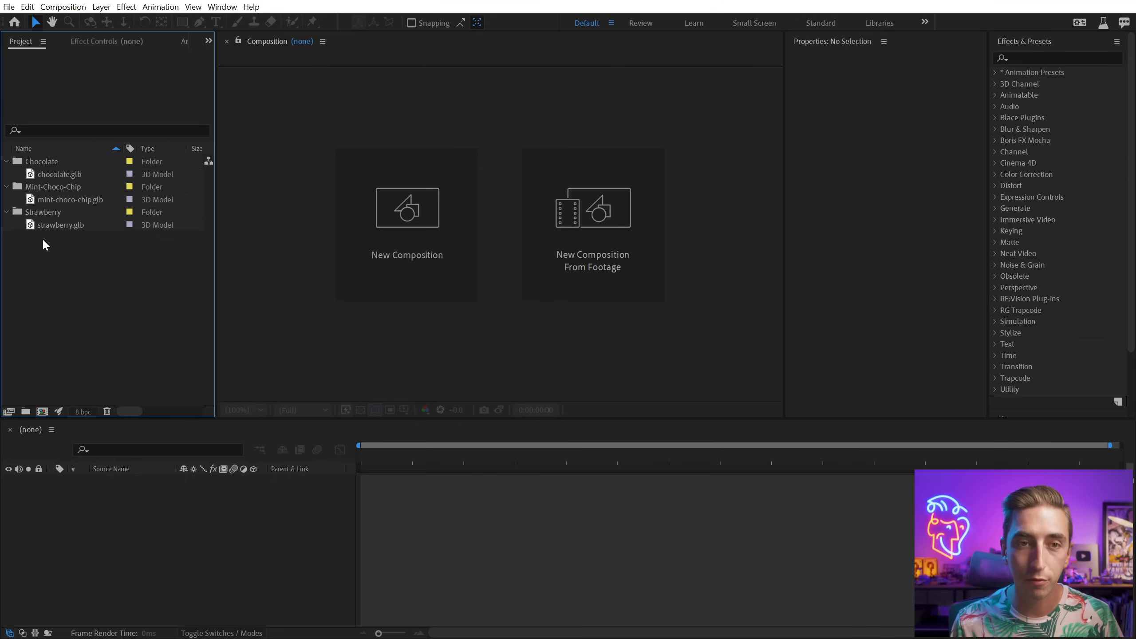
# Step: Rename the Chocolate project folder as Models
pyautogui.click(48, 174)
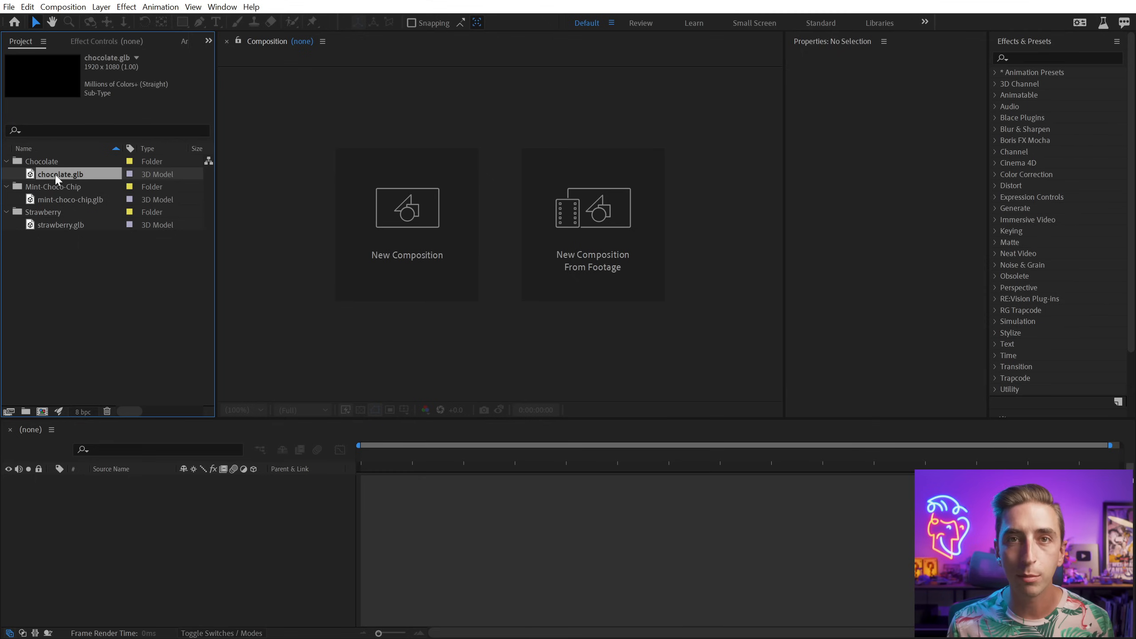
pyautogui.click(48, 161)
pyautogui.press('Return')
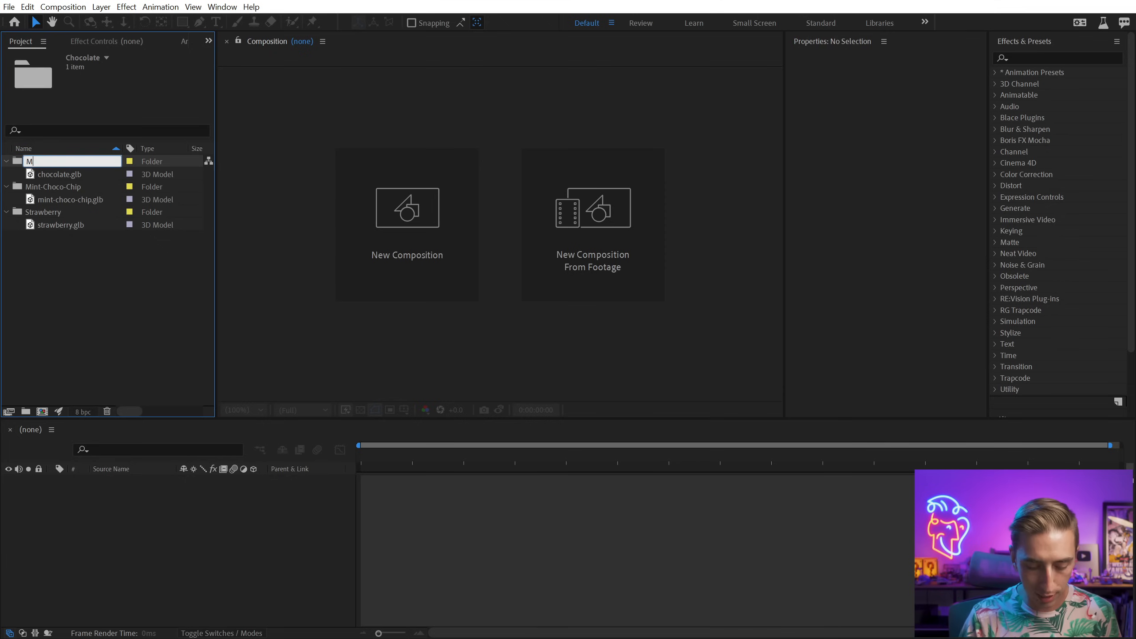
pyautogui.write('Models')
pyautogui.press('Return')
# Step: Gather the mint-choco-chip and strawberry models into the Models folder and delete their two emptied folders
pyautogui.moveTo(50, 174)
pyautogui.mouseDown()
pyautogui.moveTo(43, 188)
pyautogui.moveTo(46, 174)
pyautogui.mouseUp()
pyautogui.click(45, 162)
pyautogui.press('Delete')
pyautogui.click(44, 213)
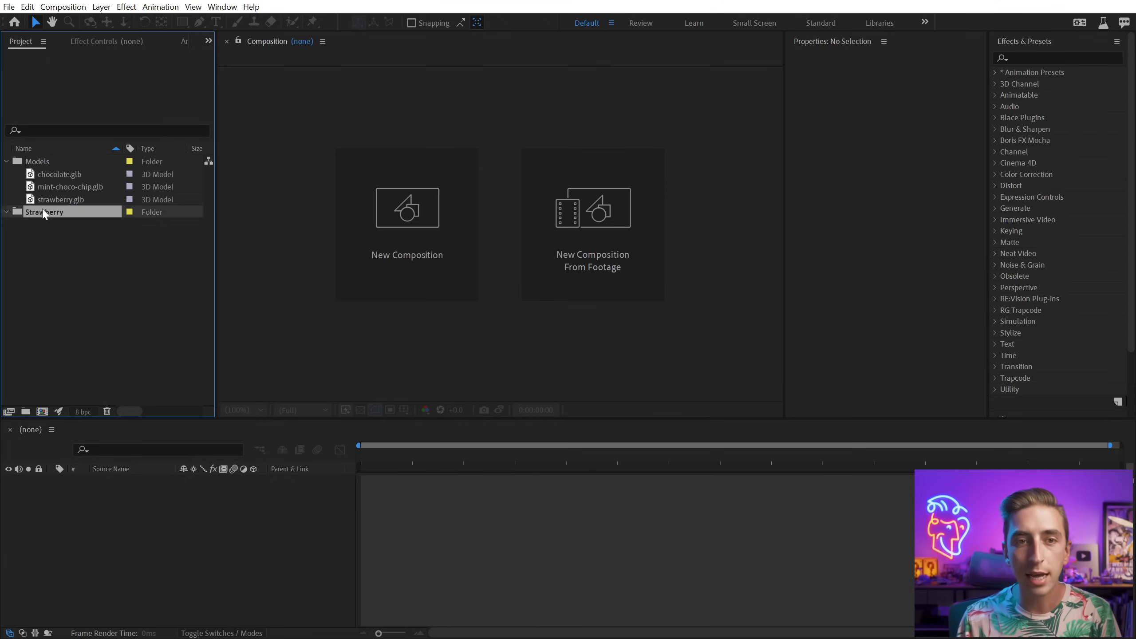
pyautogui.press('Delete')
# Step: Create a new composition from chocolate.glb and shift the Model Settings dialog clear of the ice cream cone
pyautogui.click(62, 200)
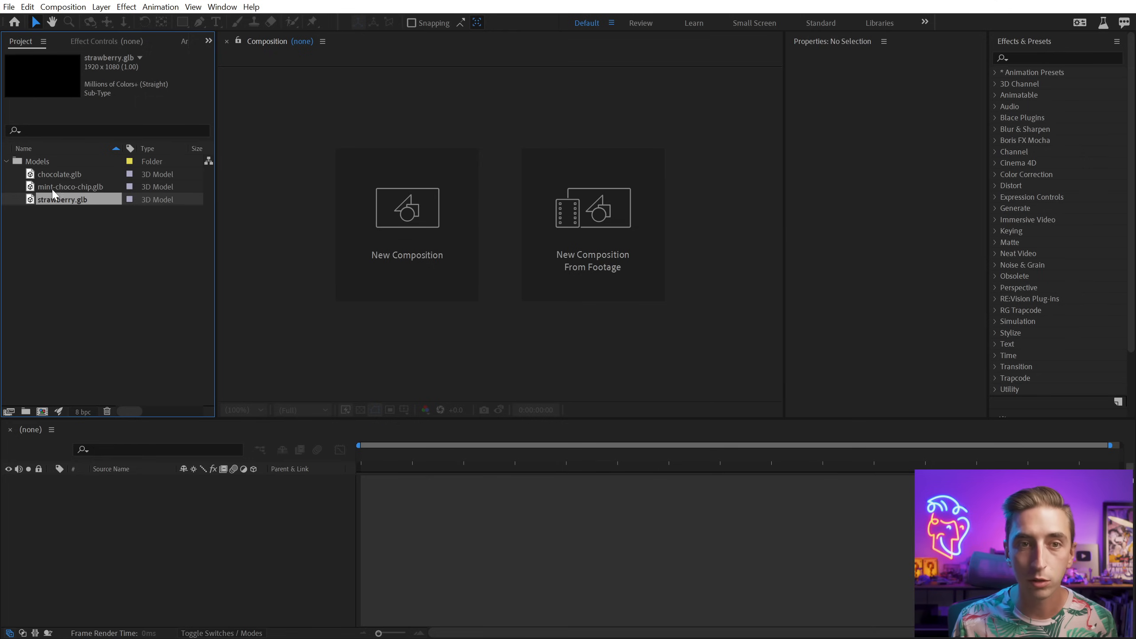
pyautogui.moveTo(56, 174); pyautogui.dragTo(46, 411)
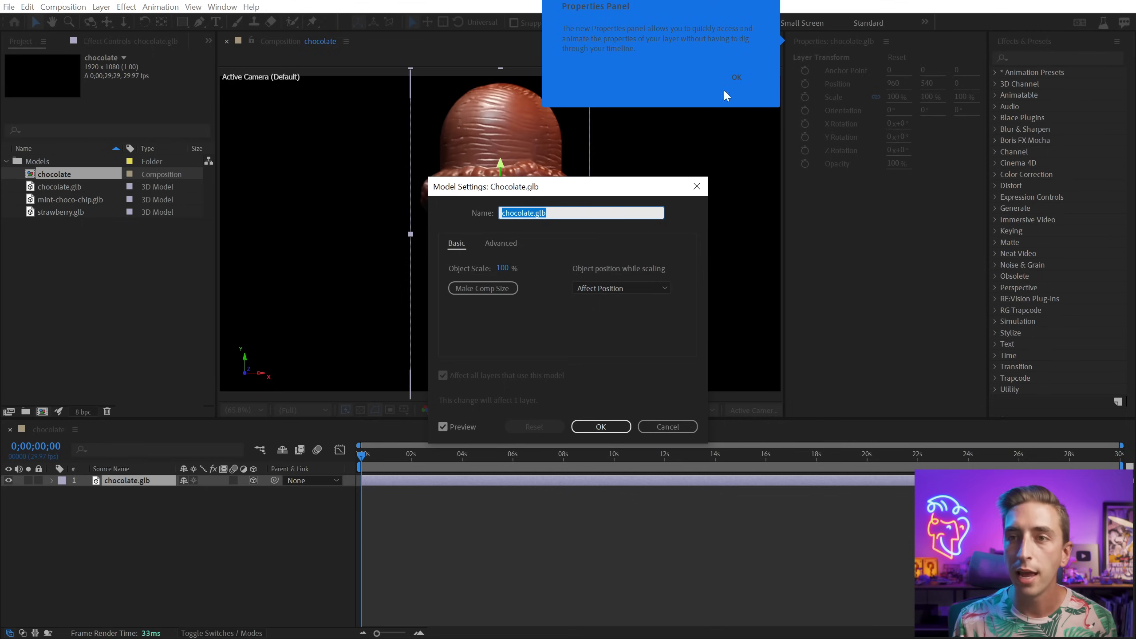
pyautogui.moveTo(540, 186)
pyautogui.mouseDown()
pyautogui.moveTo(378, 177)
pyautogui.moveTo(235, 220)
pyautogui.mouseUp()
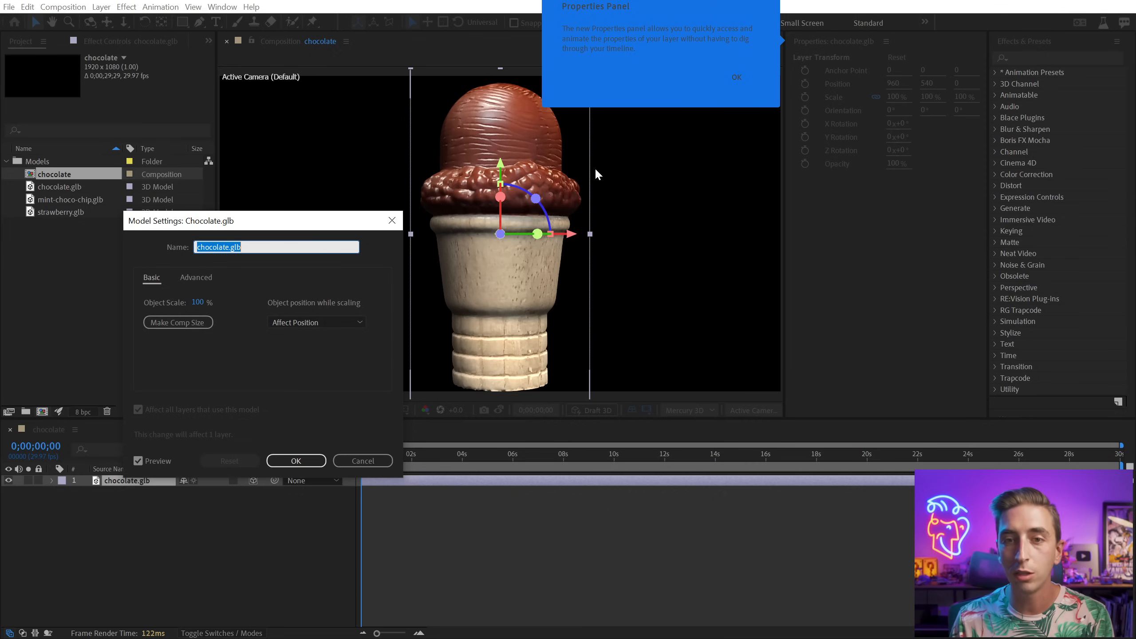
pyautogui.moveTo(241, 220); pyautogui.dragTo(270, 207)
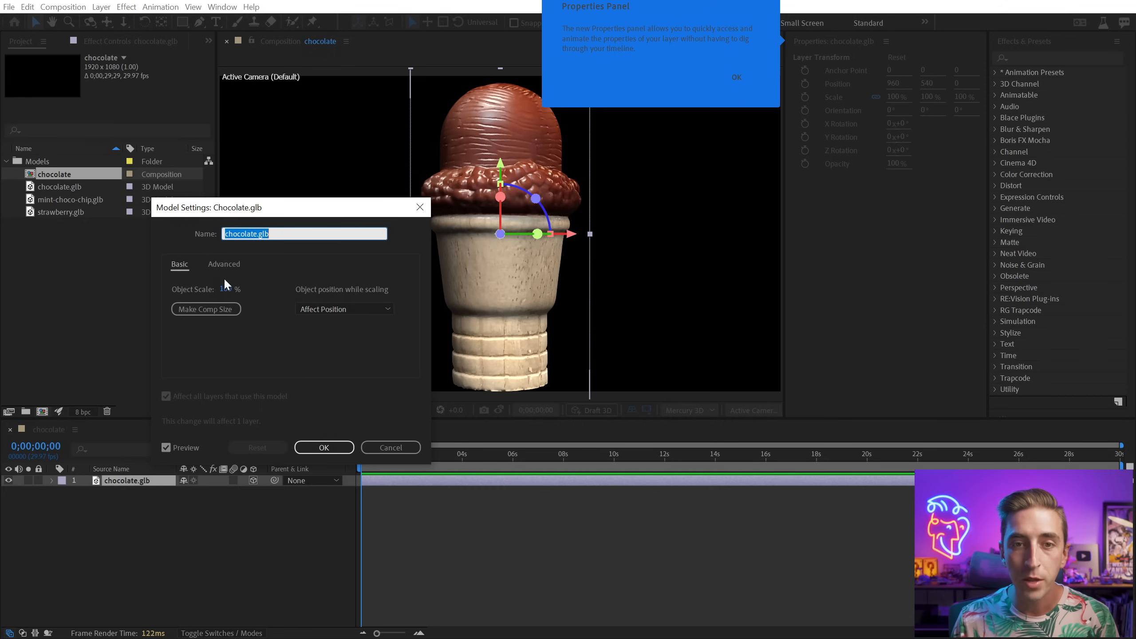
# Step: Set the chocolate model's object scale to 76% in its advanced settings, keeping Y Axis as the up axis, and accept
pyautogui.click(219, 264)
pyautogui.click(182, 264)
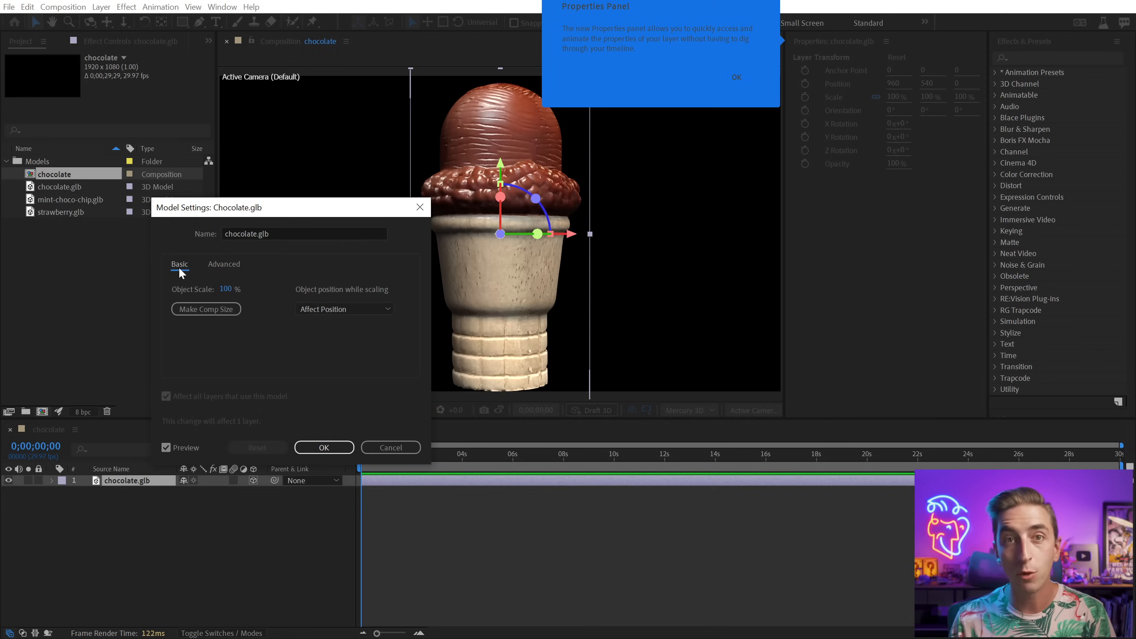
pyautogui.click(224, 310)
pyautogui.click(221, 265)
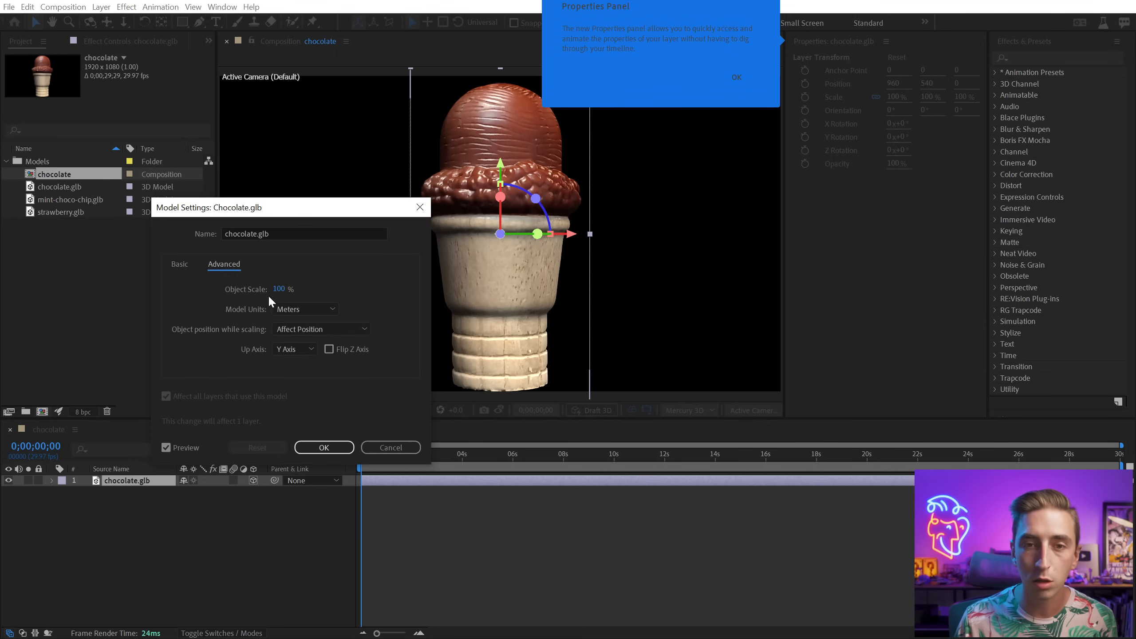
pyautogui.moveTo(277, 289)
pyautogui.mouseDown()
pyautogui.moveTo(261, 294)
pyautogui.moveTo(278, 290)
pyautogui.mouseUp()
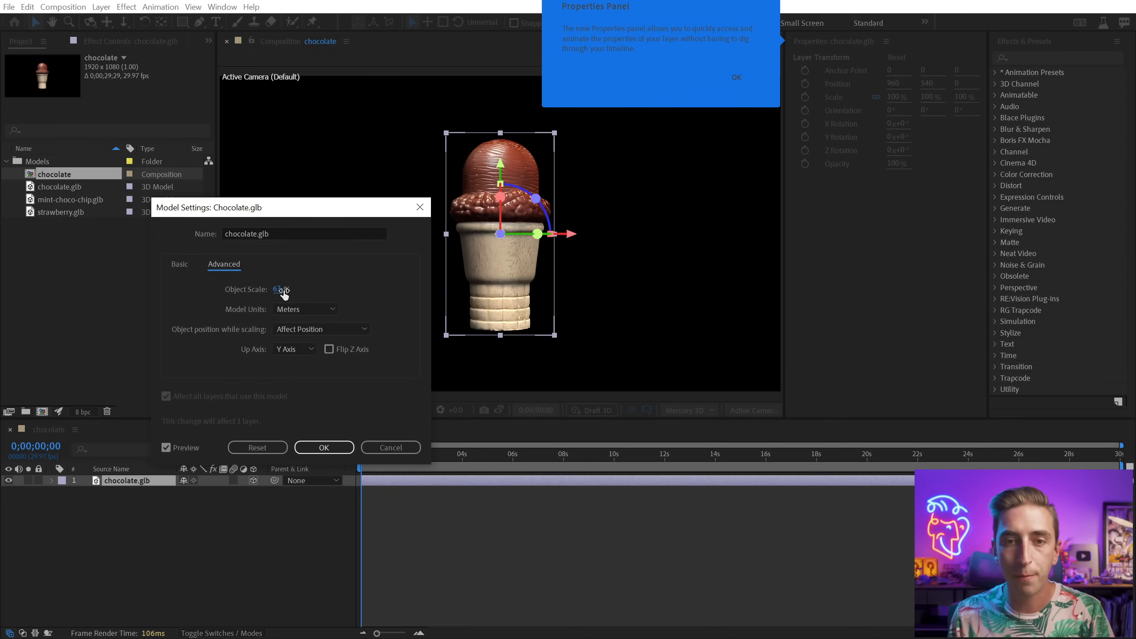
pyautogui.moveTo(280, 290); pyautogui.dragTo(286, 289)
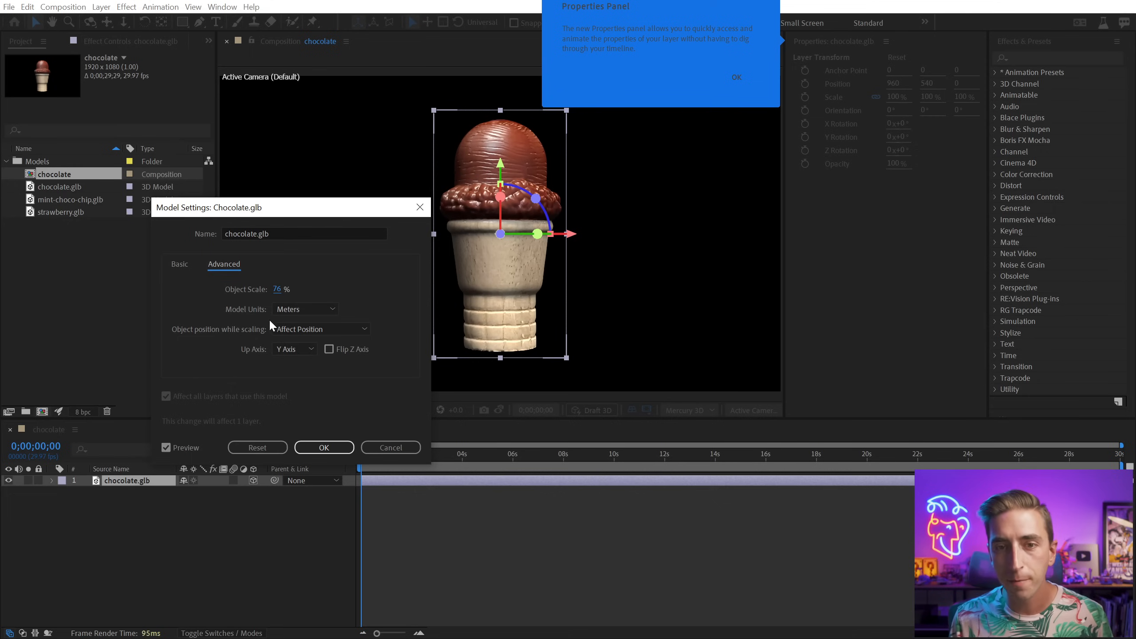
pyautogui.click(303, 349)
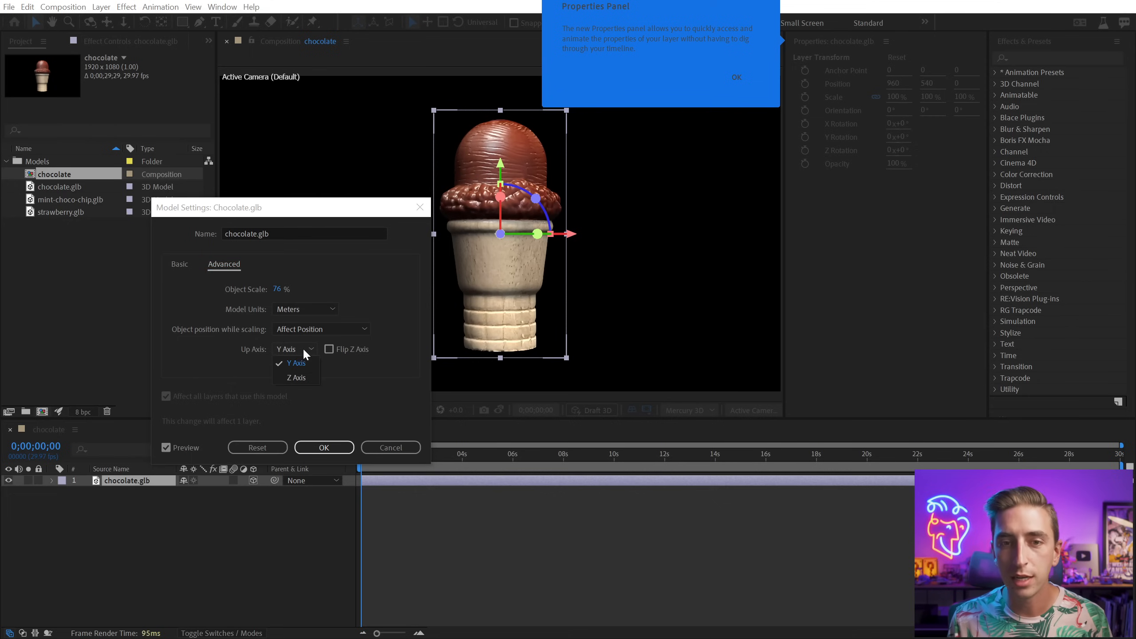
pyautogui.click(252, 352)
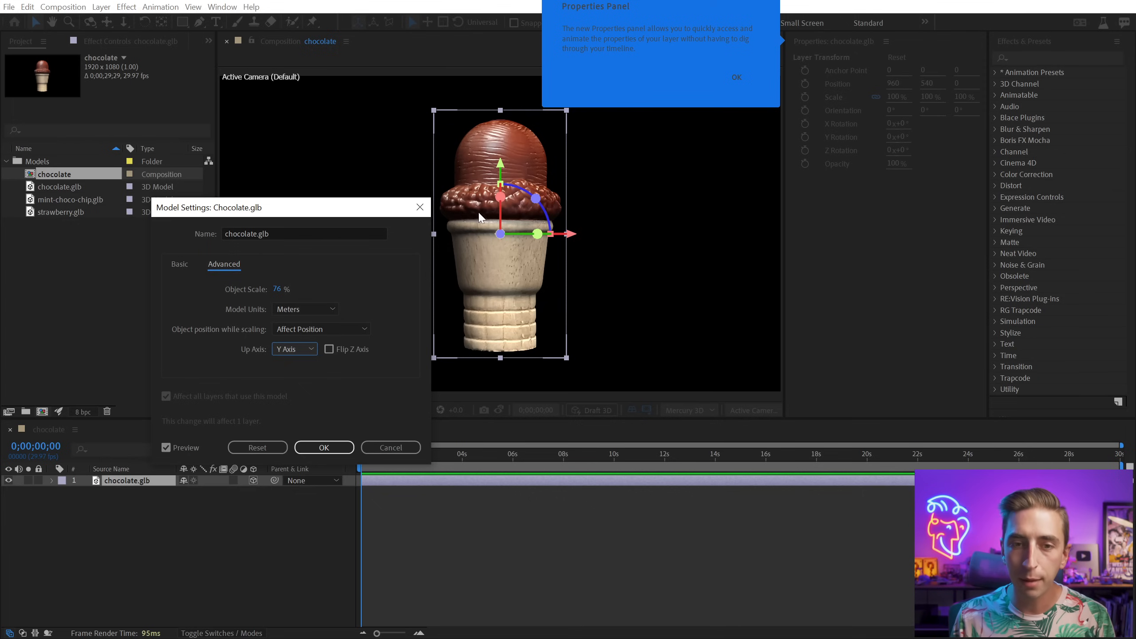
pyautogui.click(325, 447)
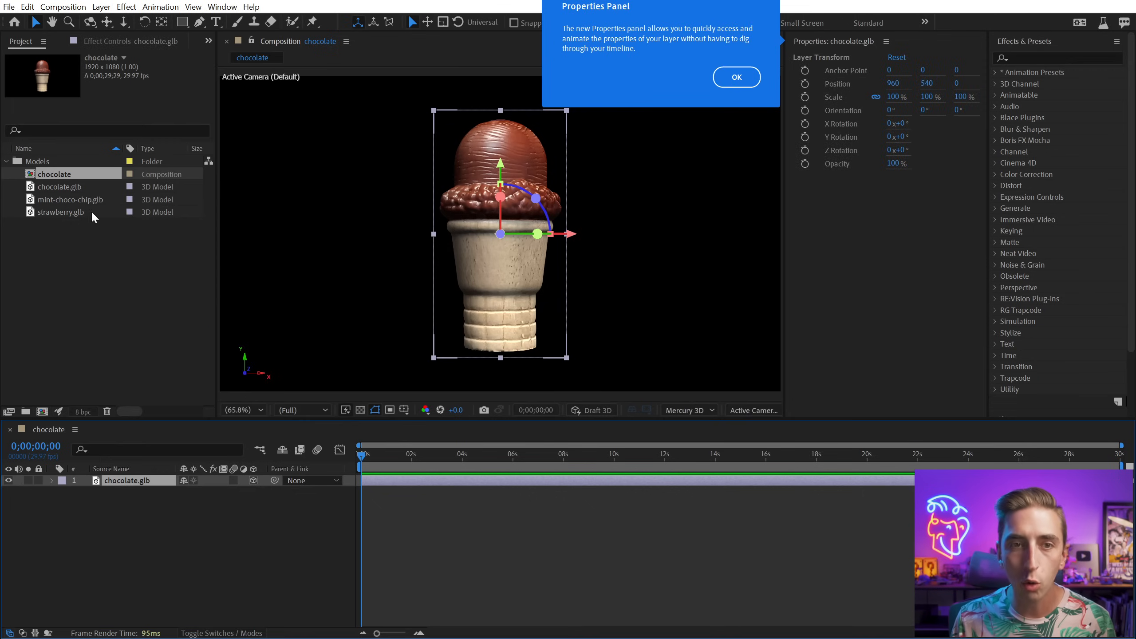
# Step: Take the chocolate composition out of the Models folder and rename it as Ice Cream 3D
pyautogui.moveTo(47, 176); pyautogui.dragTo(74, 301)
pyautogui.press('Return')
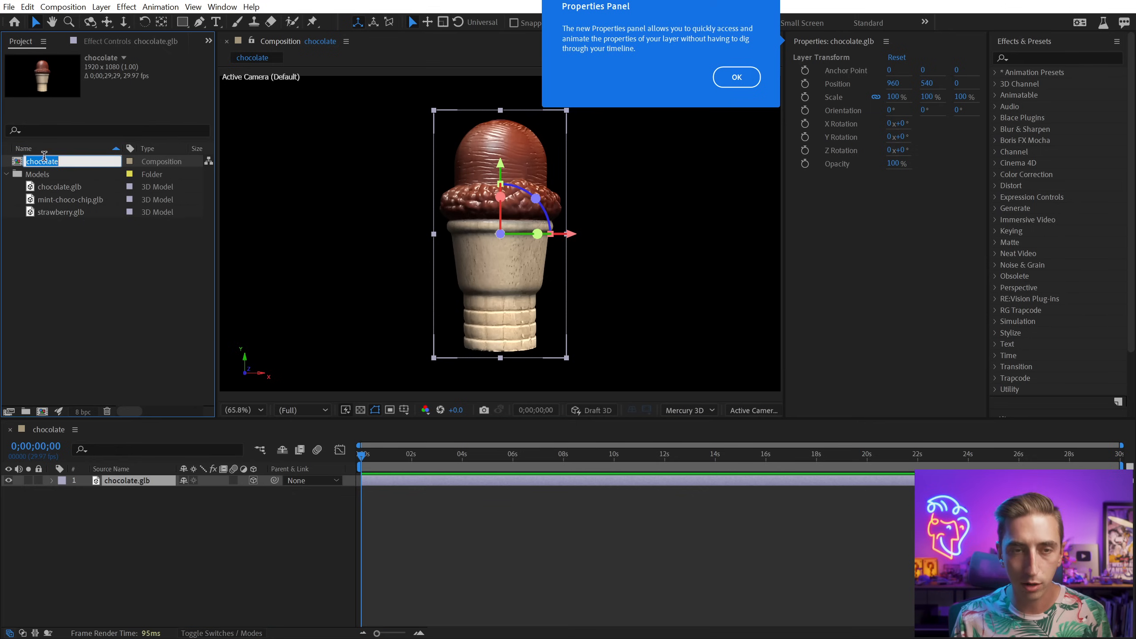
pyautogui.press('BackSpace')
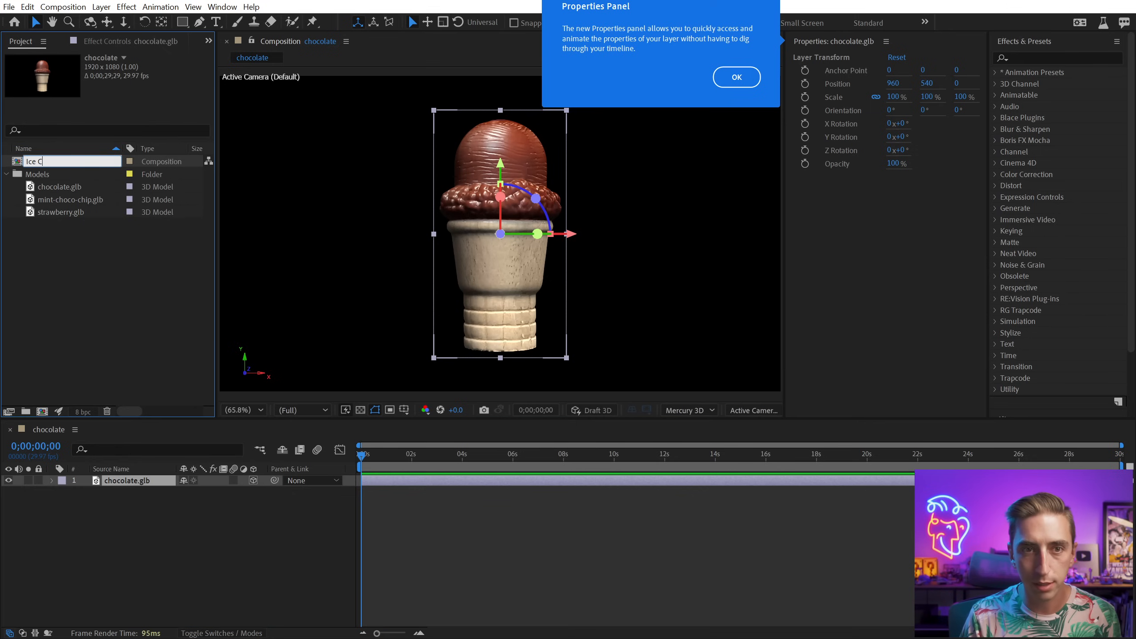
pyautogui.write('Ice Cream 3D')
pyautogui.press('Return')
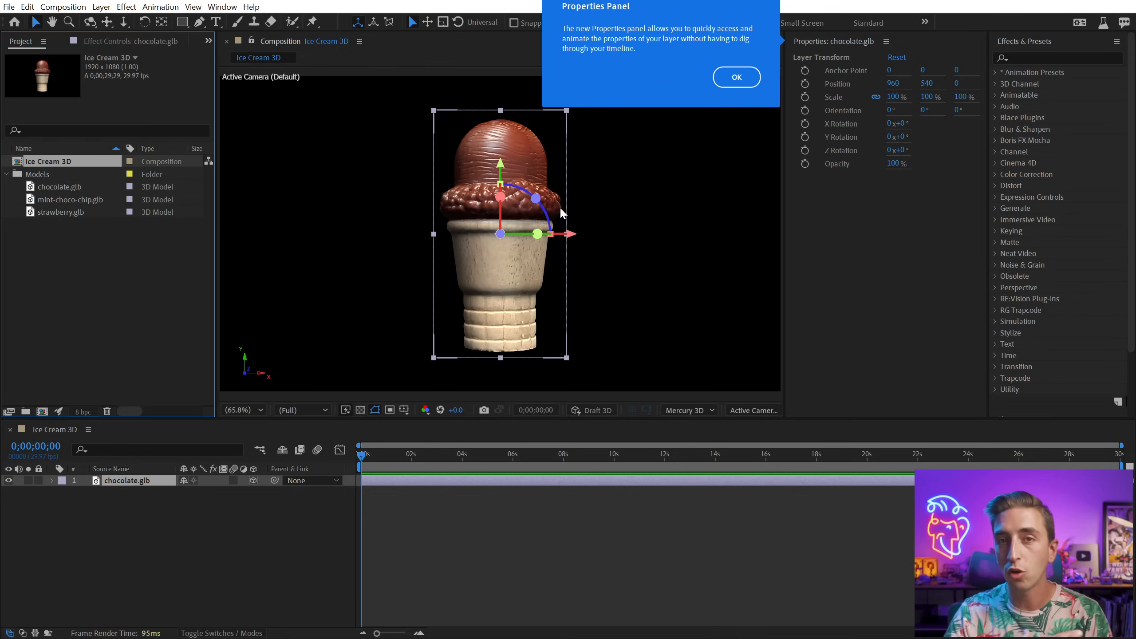
# Step: Transform the chocolate cone in the viewer to position about 884, 518, scale about 78% and orientation about 199°, 14.5°, 198°
pyautogui.click(736, 78)
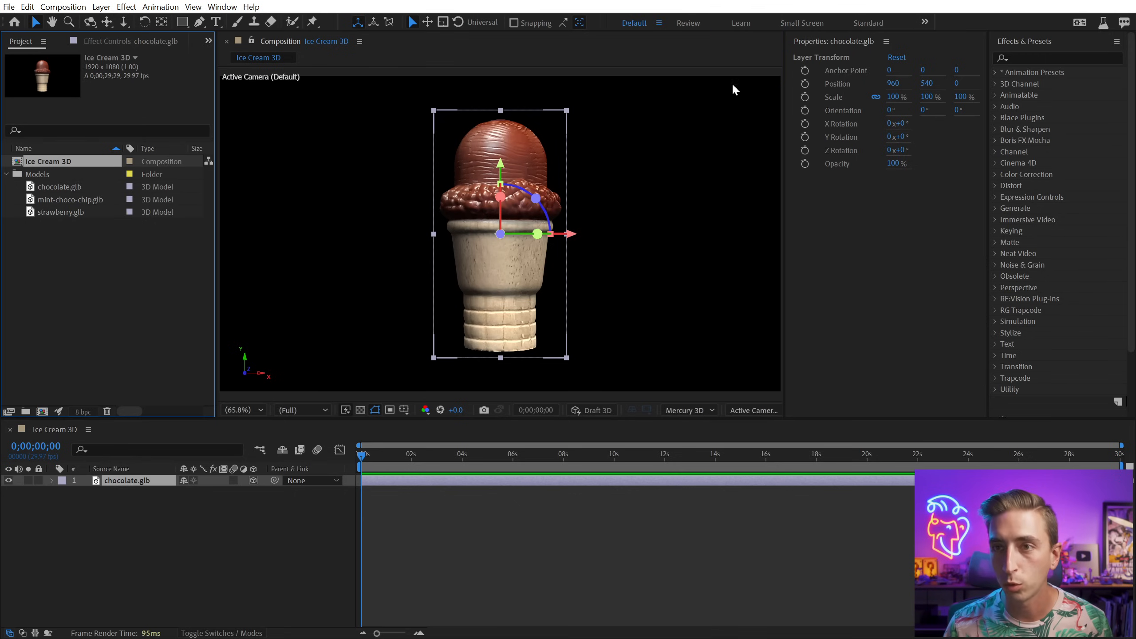
pyautogui.moveTo(537, 232); pyautogui.dragTo(447, 233)
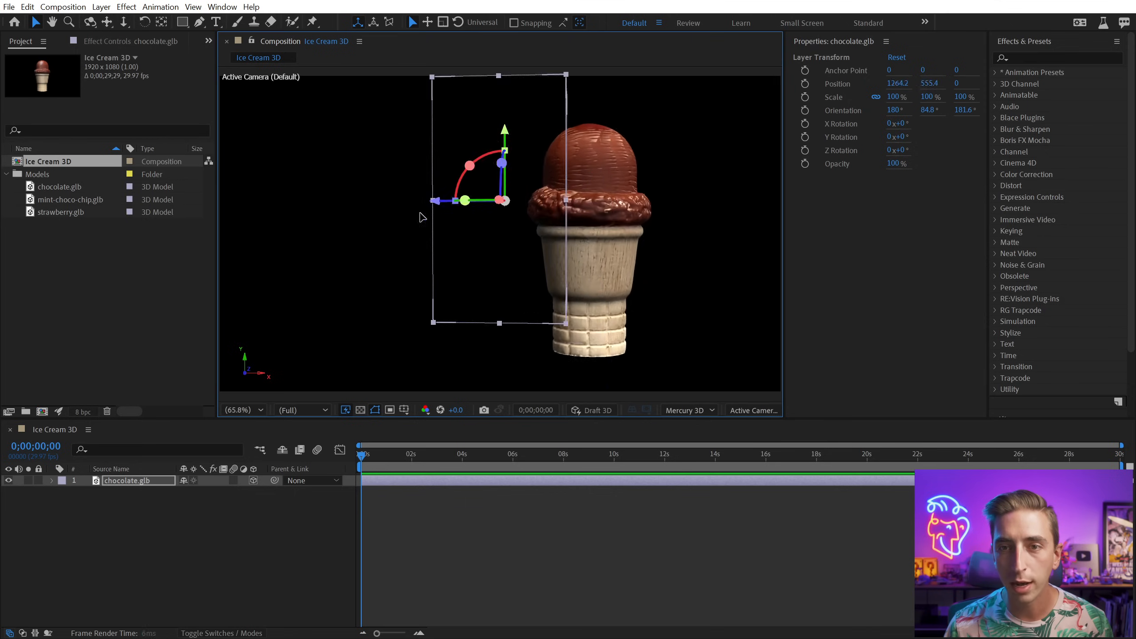
pyautogui.moveTo(538, 107); pyautogui.dragTo(520, 133)
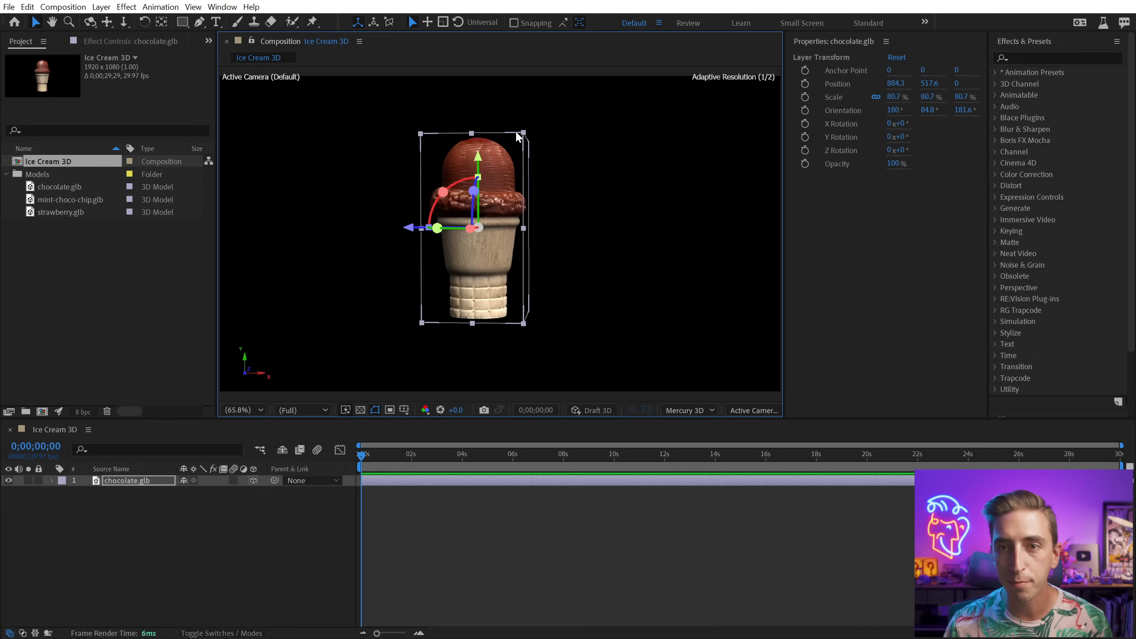
pyautogui.moveTo(503, 193)
pyautogui.mouseDown()
pyautogui.moveTo(487, 197)
pyautogui.moveTo(507, 180)
pyautogui.mouseUp()
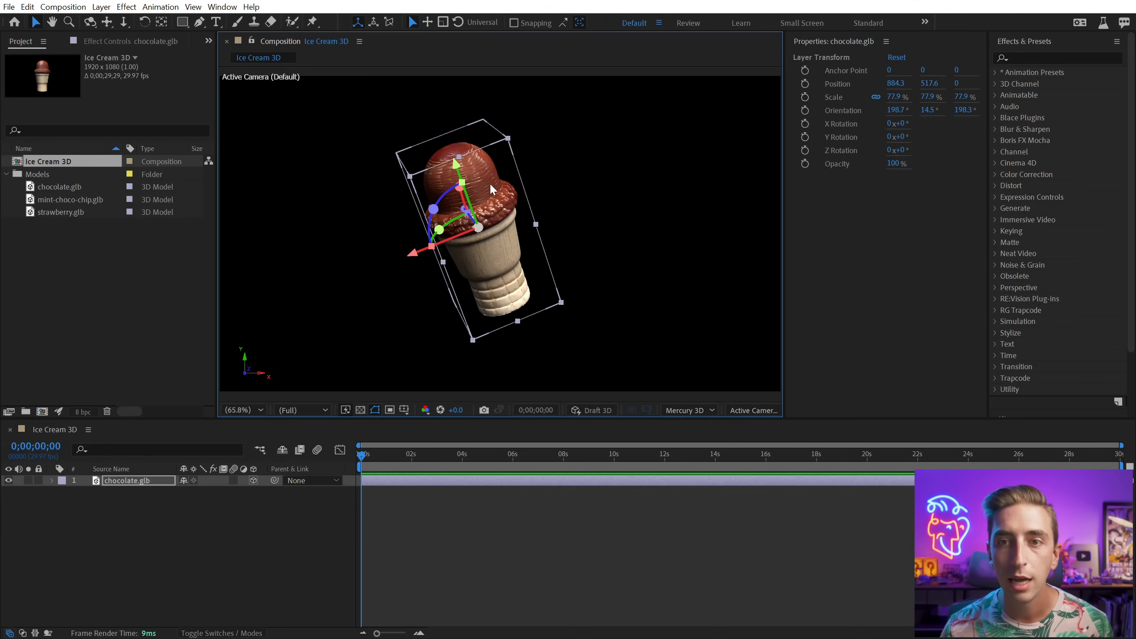
# Step: Move the chocolate cone to about 896, 532, -42 and rotate it to an orientation of about 209°, 62°, 172.5°
pyautogui.press('w')
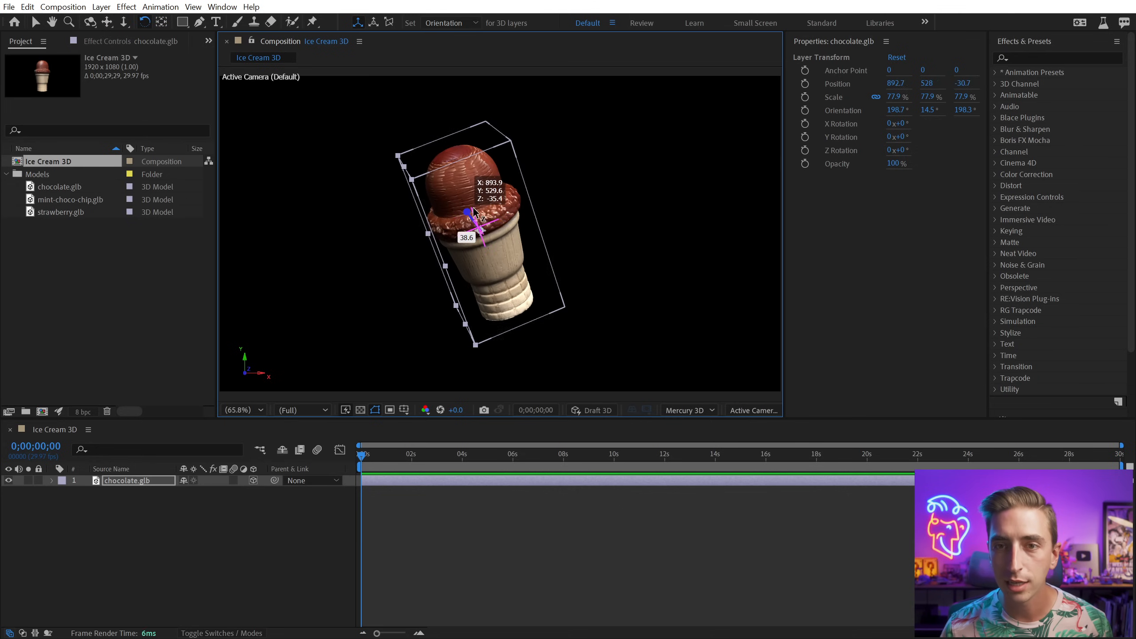
pyautogui.moveTo(466, 206); pyautogui.dragTo(457, 190)
pyautogui.press('v')
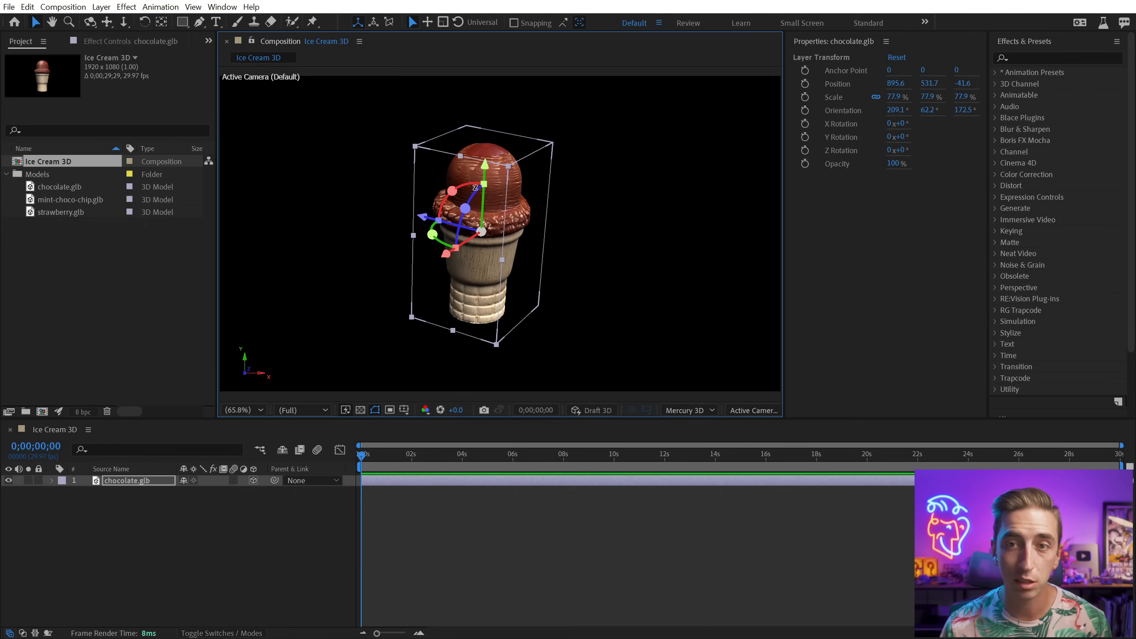
# Step: Try moving the chocolate cone to about X 737, Y 524 and undo the change
pyautogui.moveTo(412, 234); pyautogui.dragTo(447, 188)
pyautogui.hotkey('ctrl', 'z')
pyautogui.press('w')
pyautogui.hotkey('ctrl', 'z')
pyautogui.press('v')
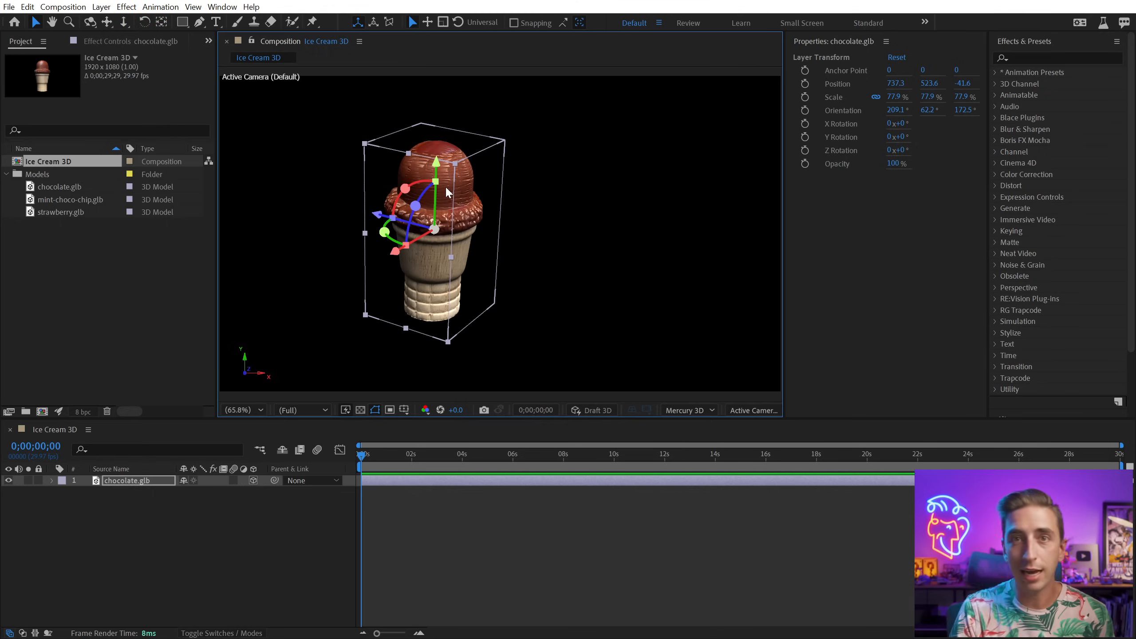
pyautogui.hotkey('ctrl', 'z')
pyautogui.click(296, 411)
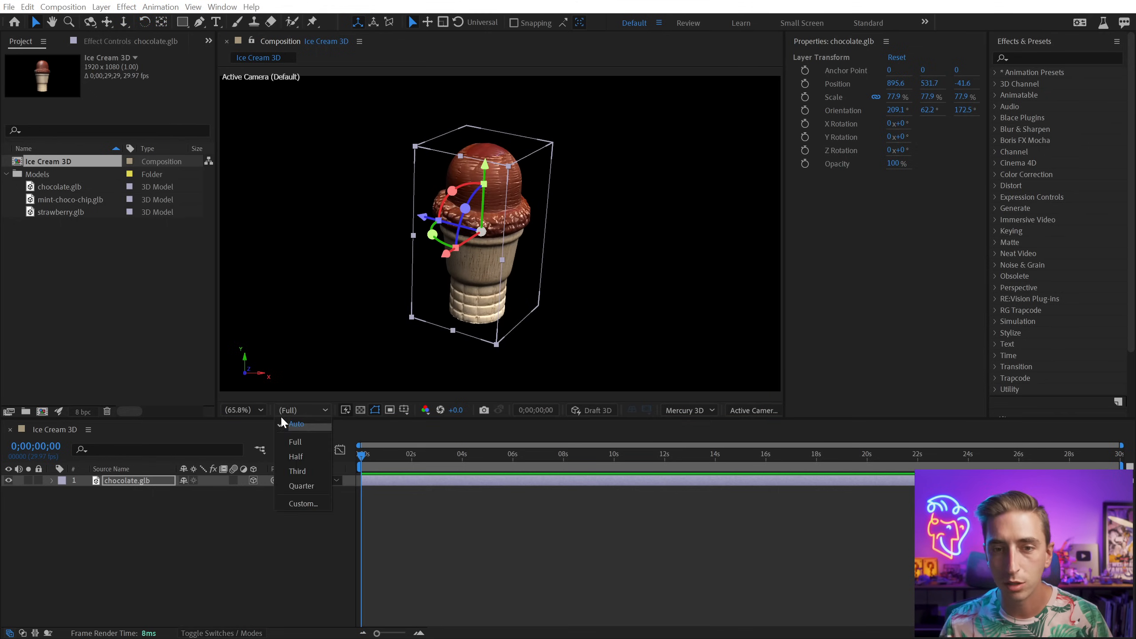
pyautogui.click(249, 411)
pyautogui.click(354, 309)
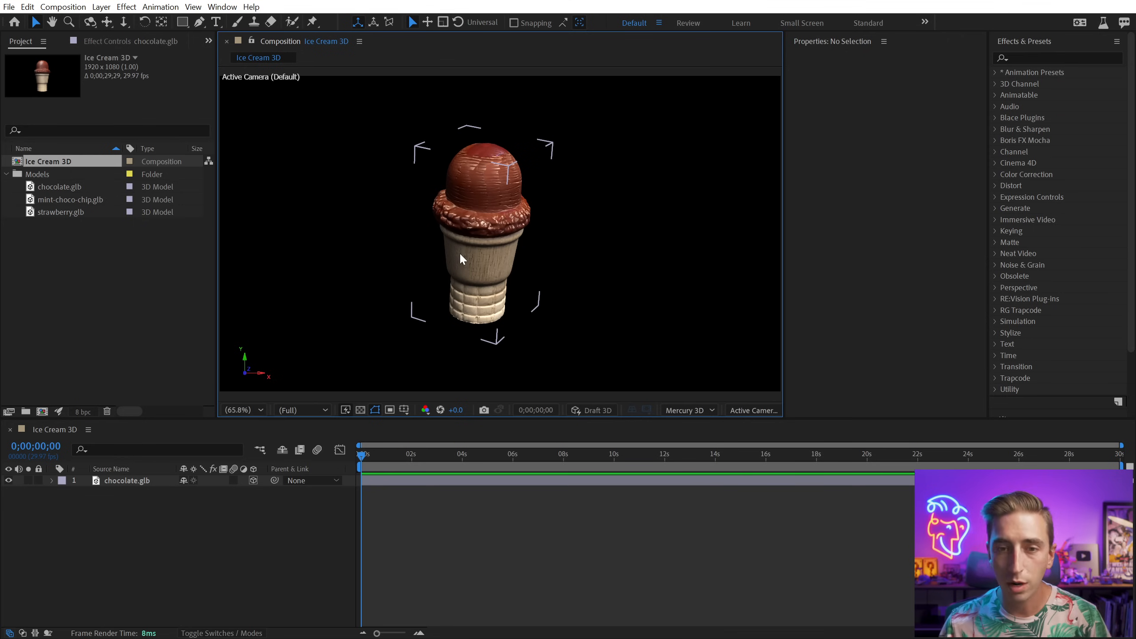
# Step: Rotate the chocolate cone freely to an orientation of about 208°, 33°, 195.5°
pyautogui.click(486, 251)
pyautogui.press('w')
pyautogui.moveTo(502, 218)
pyautogui.mouseDown()
pyautogui.moveTo(492, 210)
pyautogui.moveTo(487, 224)
pyautogui.moveTo(504, 219)
pyautogui.mouseUp()
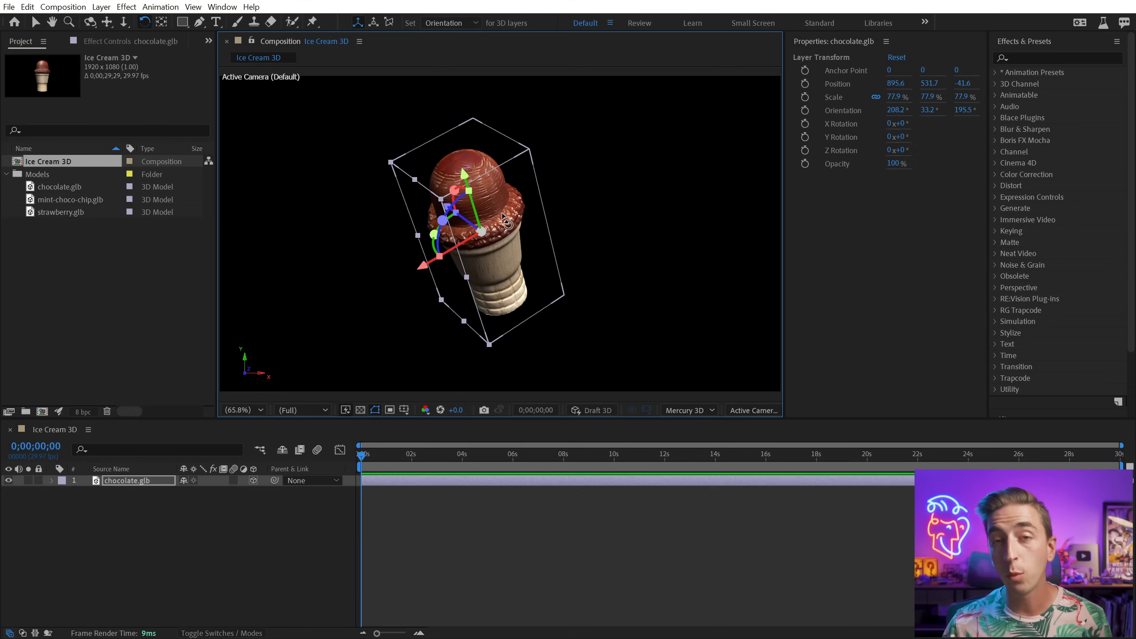
# Step: Check the available 3D renderers for the composition, keep Mercury 3D, and deselect the layer
pyautogui.click(685, 411)
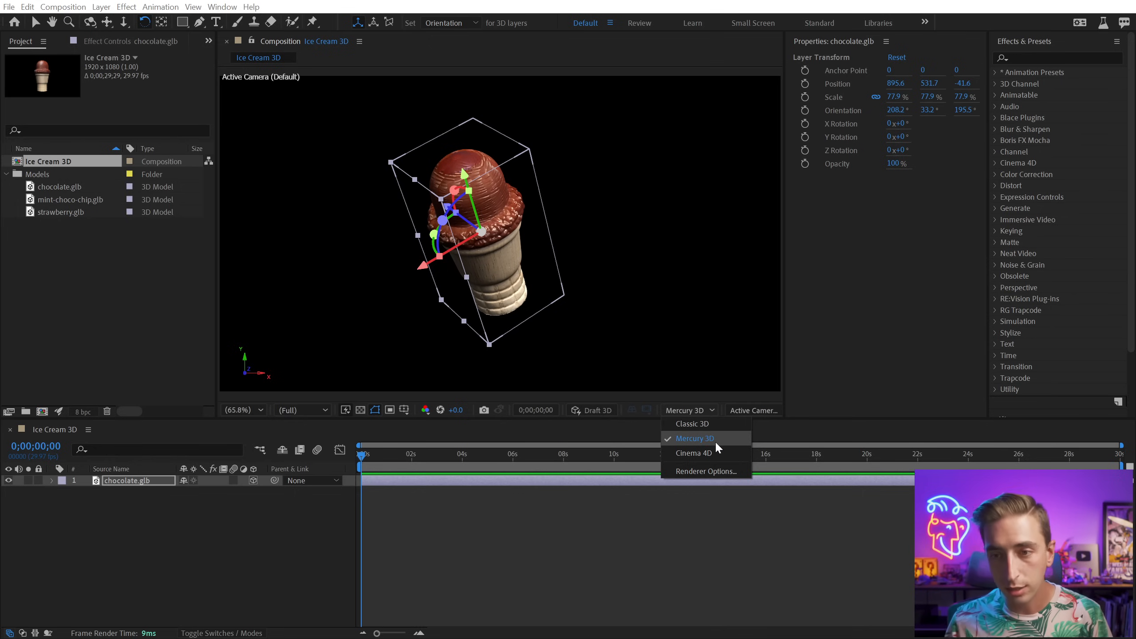
pyautogui.click(630, 303)
pyautogui.click(631, 303)
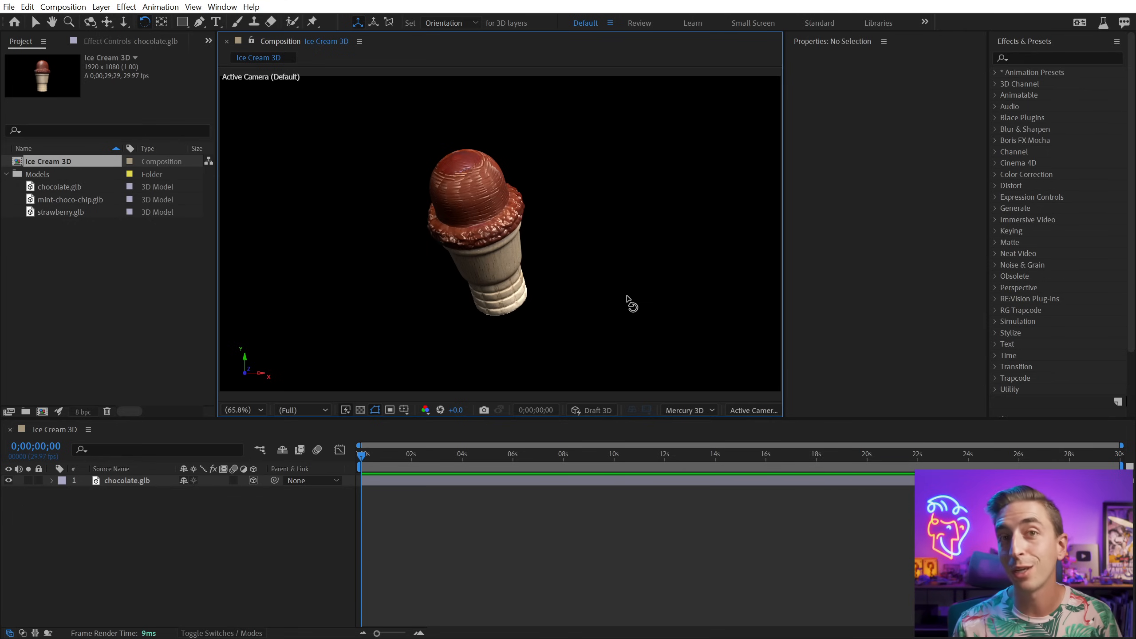
# Step: Reset all transform properties of the chocolate.glb layer to their defaults
pyautogui.click(52, 480)
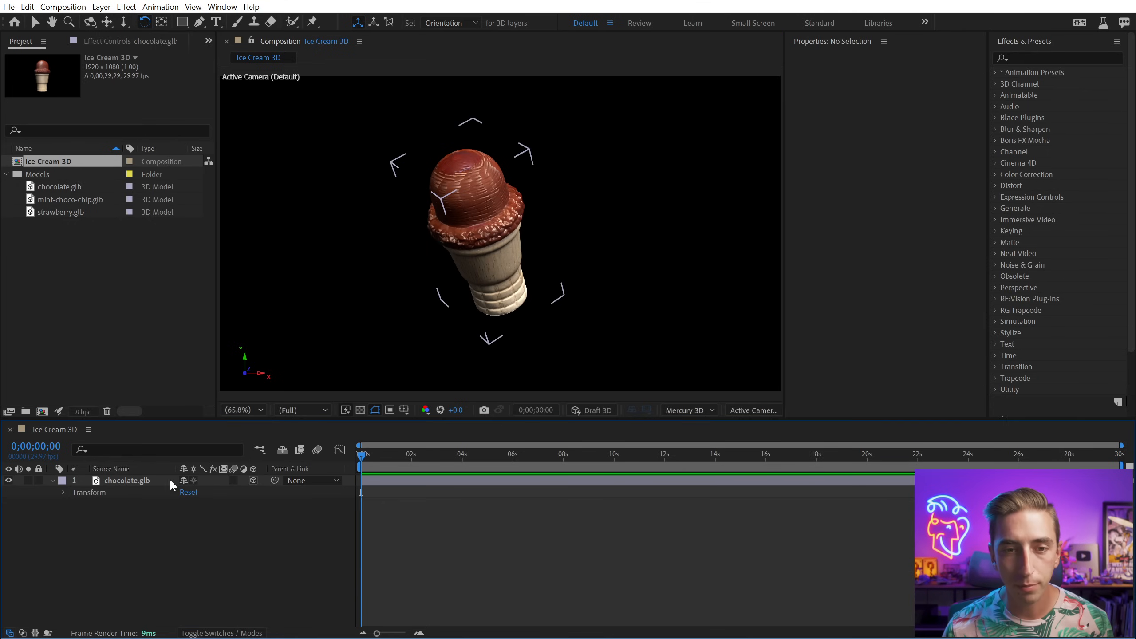
pyautogui.click(63, 492)
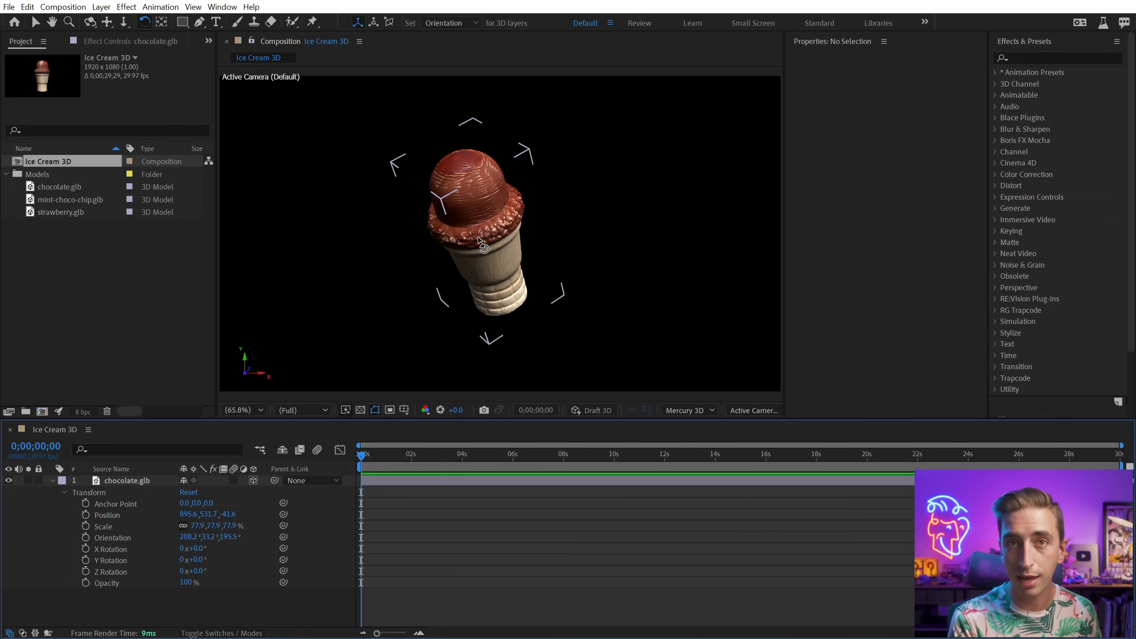
pyautogui.moveTo(479, 238)
pyautogui.mouseDown()
pyautogui.moveTo(504, 236)
pyautogui.moveTo(495, 252)
pyautogui.mouseUp()
pyautogui.click(188, 493)
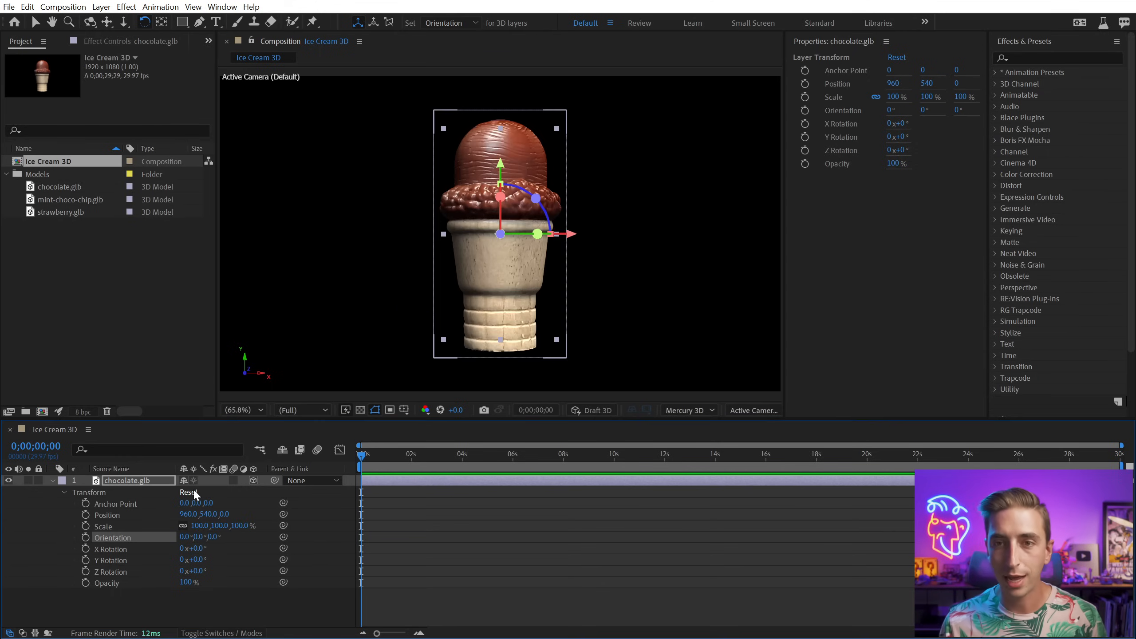
pyautogui.click(52, 480)
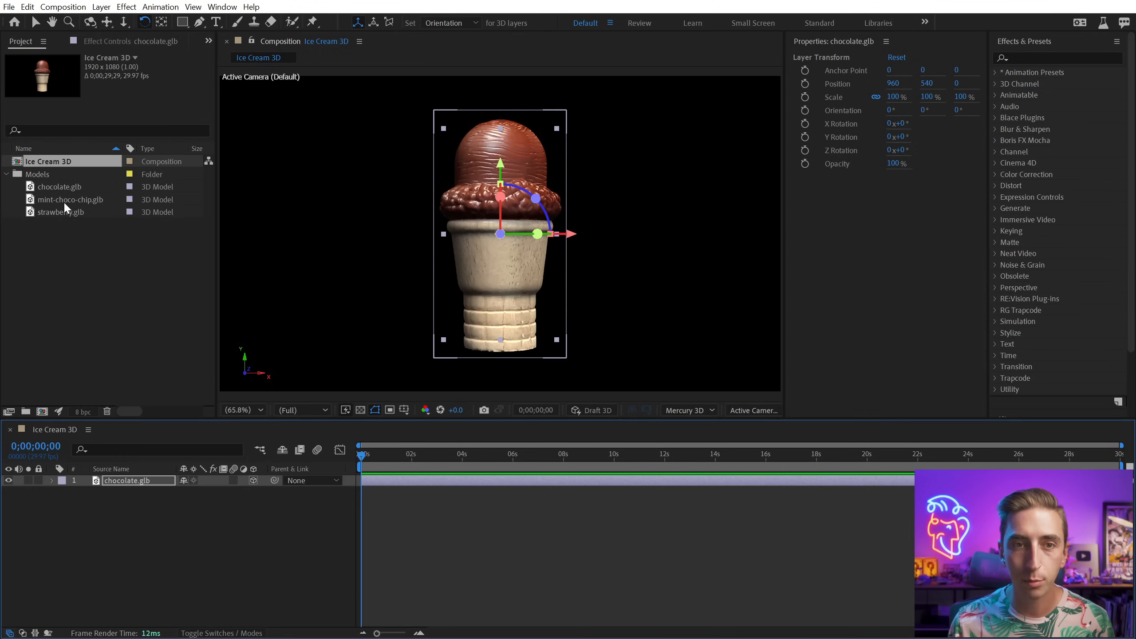
# Step: Add mint-choco-chip.glb below the chocolate layer with an object scale of 75% and dismiss the 3D bin notice
pyautogui.moveTo(64, 200); pyautogui.dragTo(246, 571)
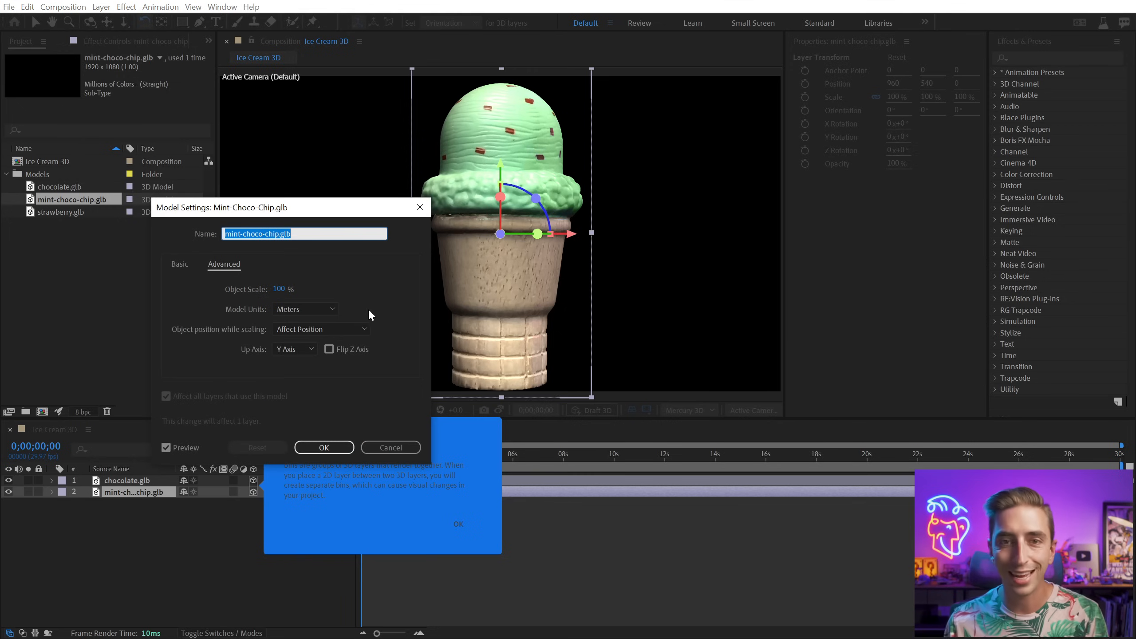
pyautogui.moveTo(279, 289); pyautogui.dragTo(257, 284)
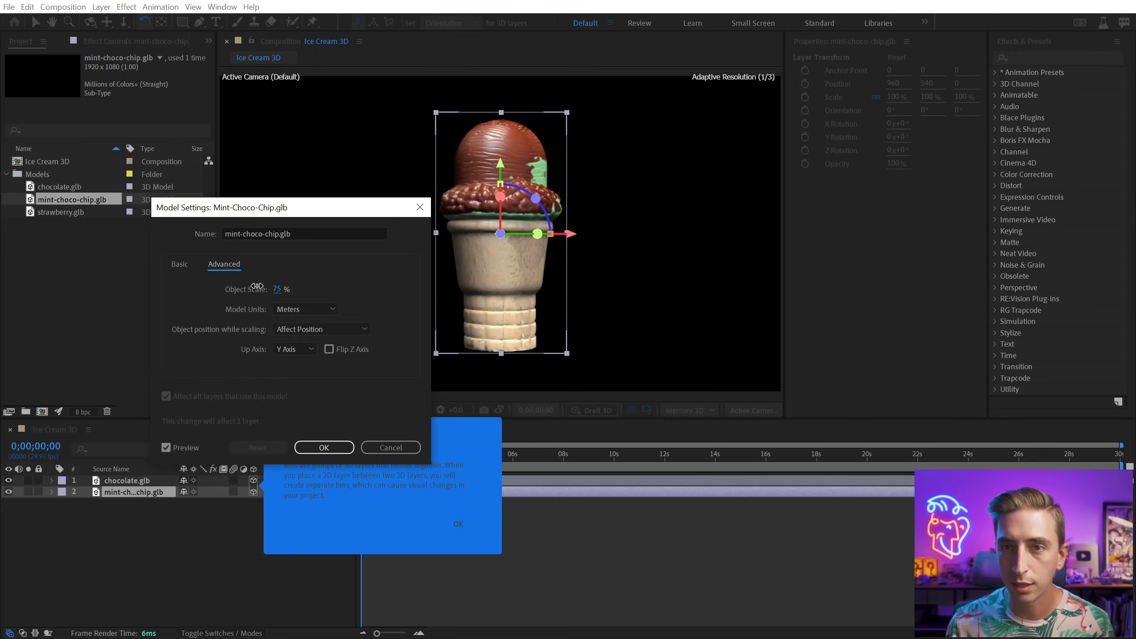
pyautogui.click(324, 449)
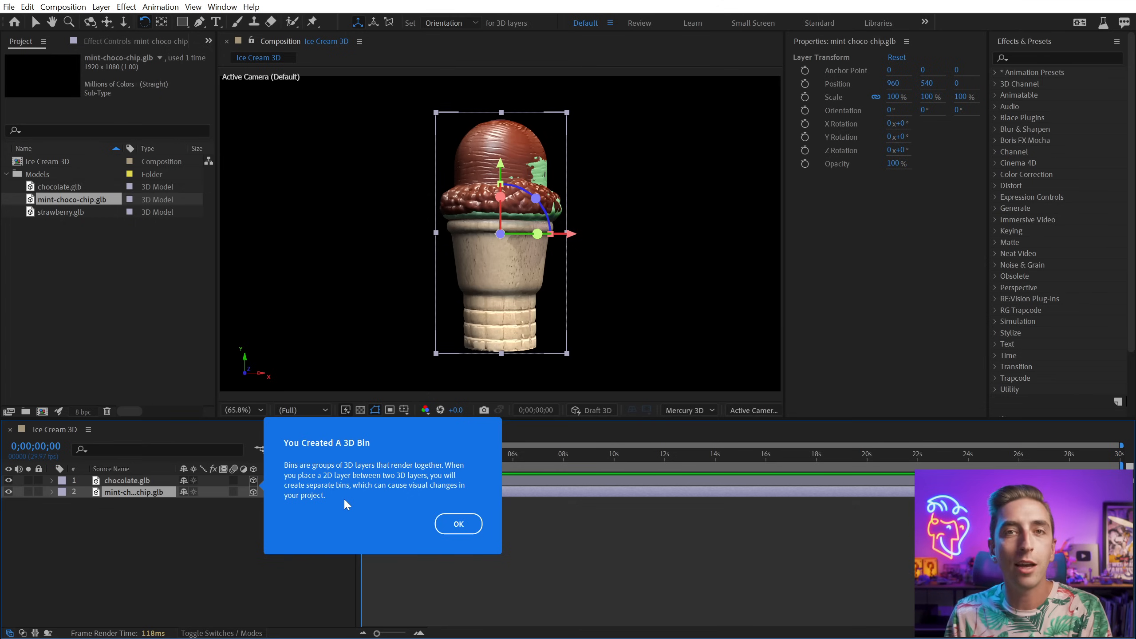
pyautogui.click(468, 524)
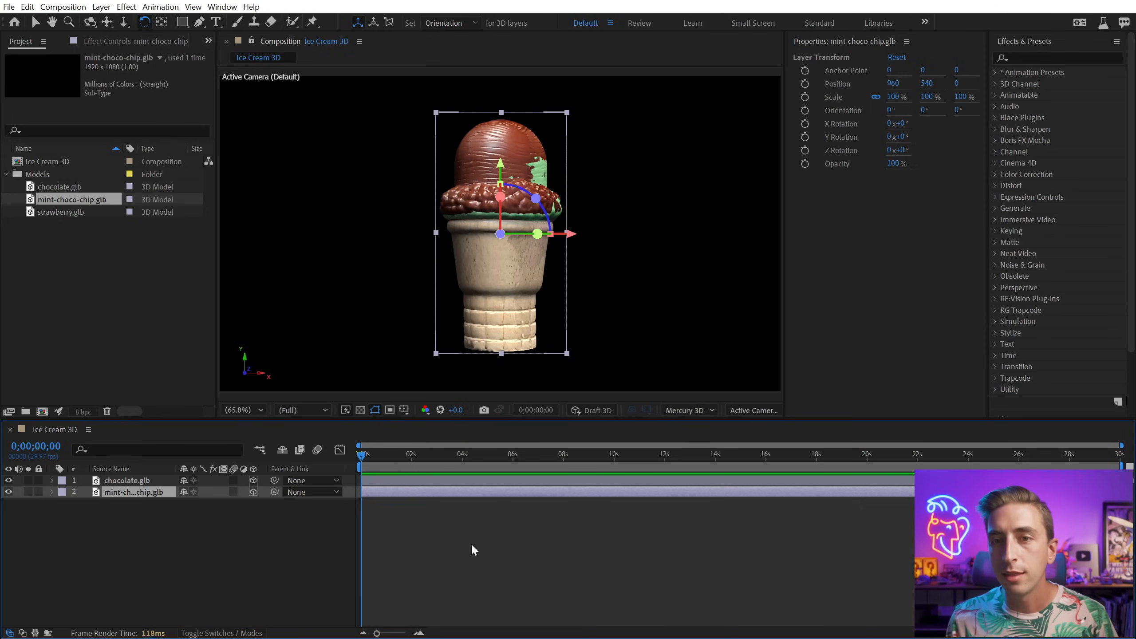
# Step: Move the mint cone along X to about 519, and shift the chocolate cone toward it and back in depth so they overlap
pyautogui.moveTo(567, 233); pyautogui.dragTo(428, 235)
pyautogui.click(477, 242)
pyautogui.press('v')
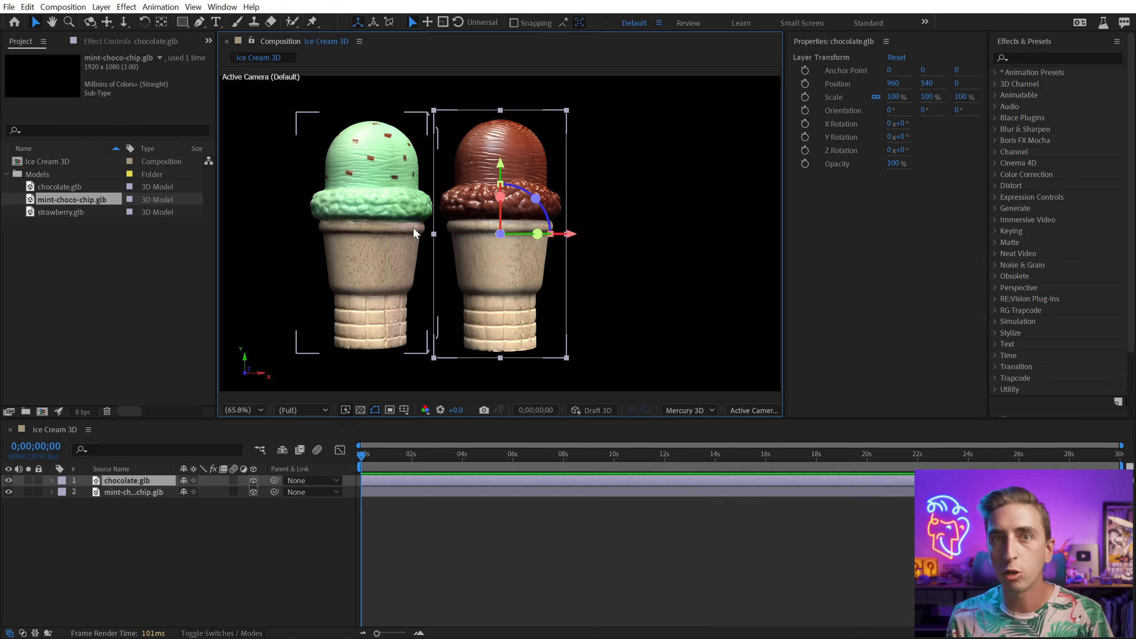
pyautogui.moveTo(572, 234); pyautogui.dragTo(472, 233)
pyautogui.moveTo(399, 233)
pyautogui.mouseDown()
pyautogui.moveTo(380, 204)
pyautogui.moveTo(405, 216)
pyautogui.mouseUp()
pyautogui.click(245, 567)
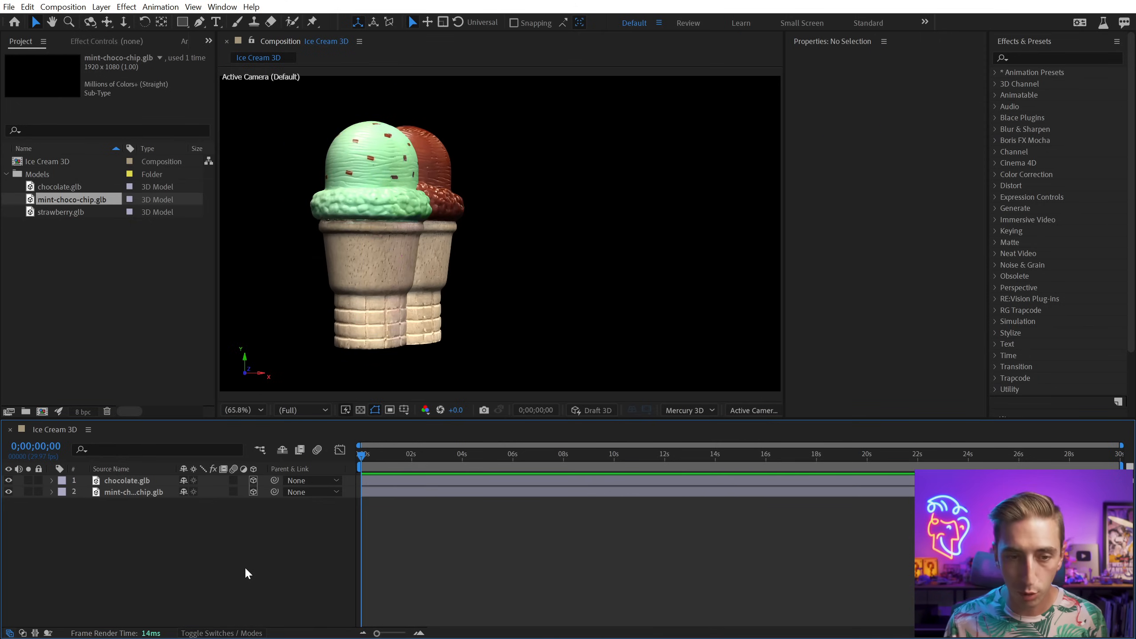
# Step: Add a 2D adjustment layer and place it between the chocolate and mint-choco-chip layers to split the 3D bin
pyautogui.hotkey('ctrl', 'alt', 'y')
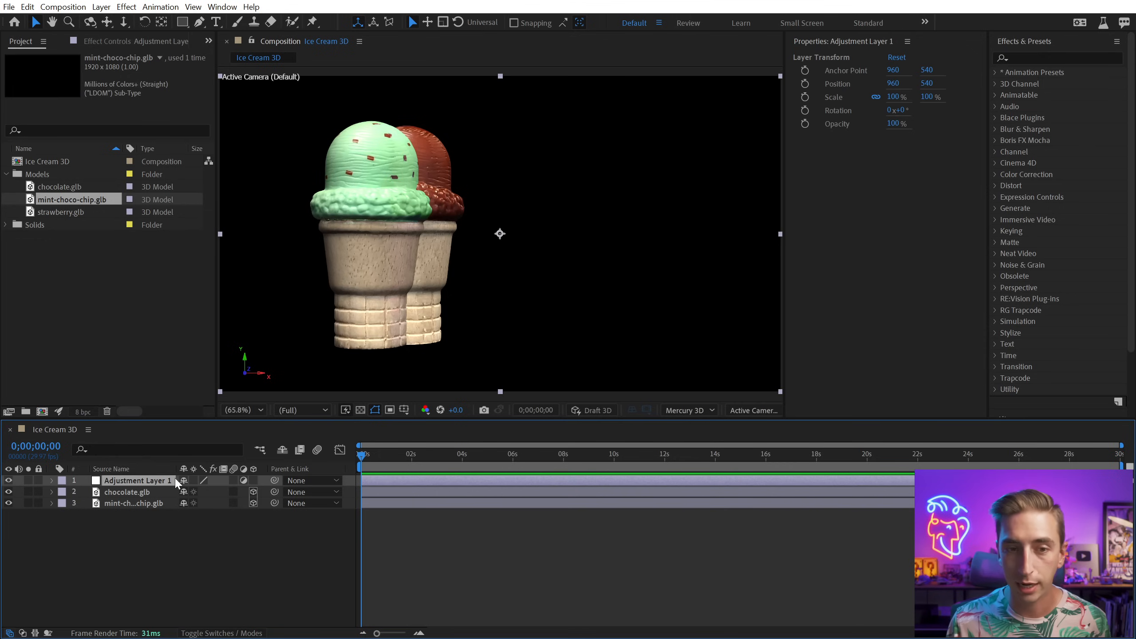
pyautogui.moveTo(174, 480); pyautogui.dragTo(161, 497)
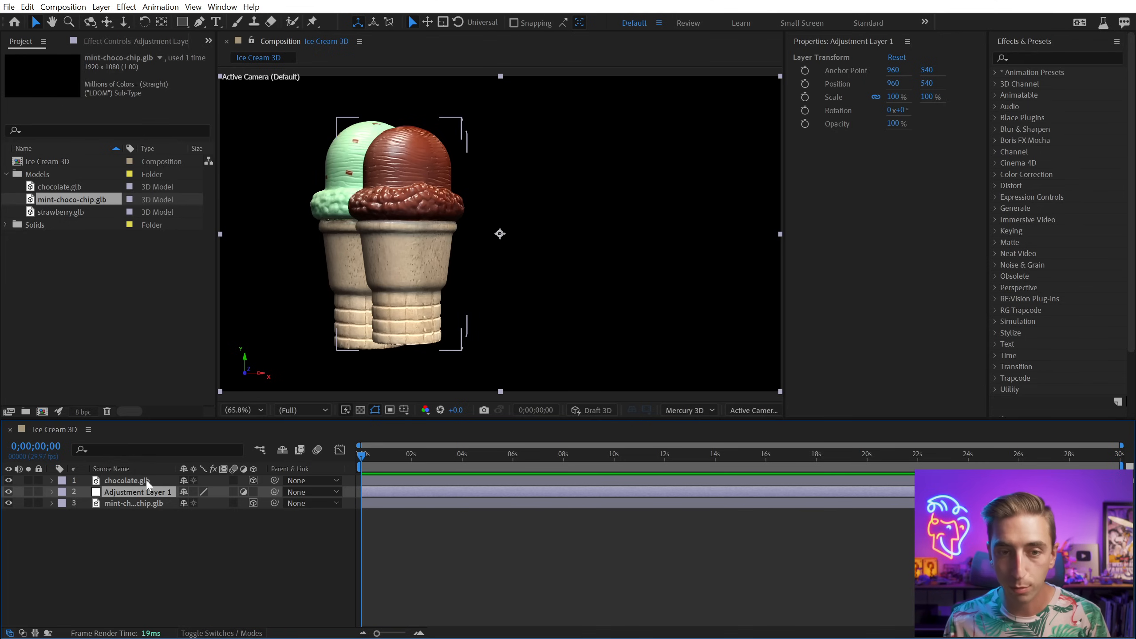
pyautogui.moveTo(138, 491)
pyautogui.mouseDown()
pyautogui.moveTo(138, 480)
pyautogui.moveTo(136, 511)
pyautogui.mouseUp()
pyautogui.click(135, 499)
pyautogui.click(135, 491)
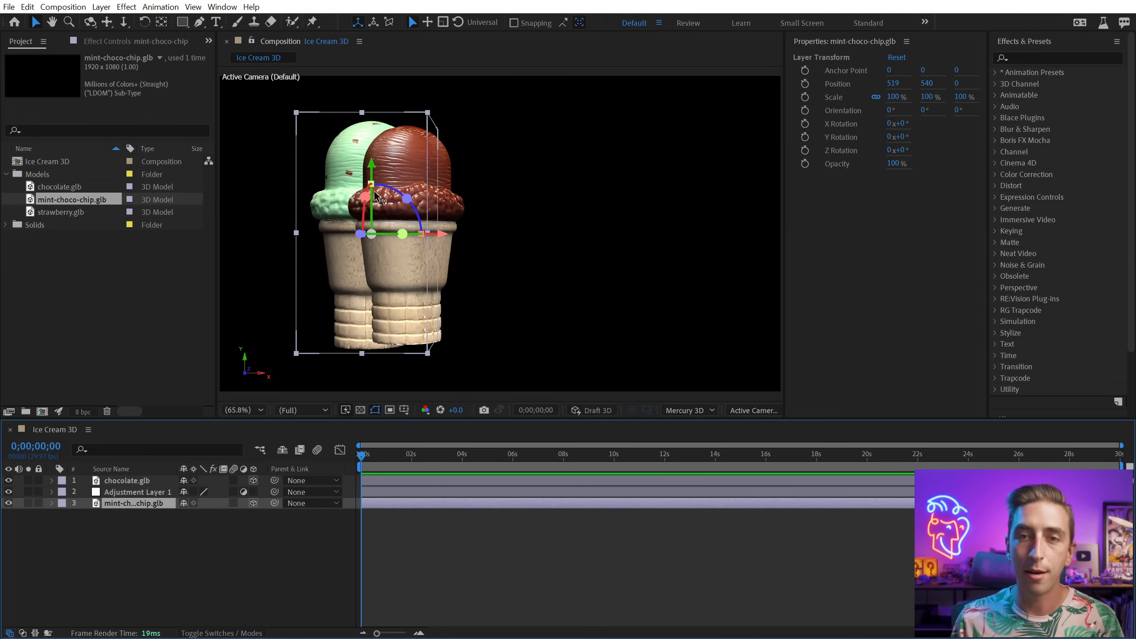
pyautogui.click(269, 518)
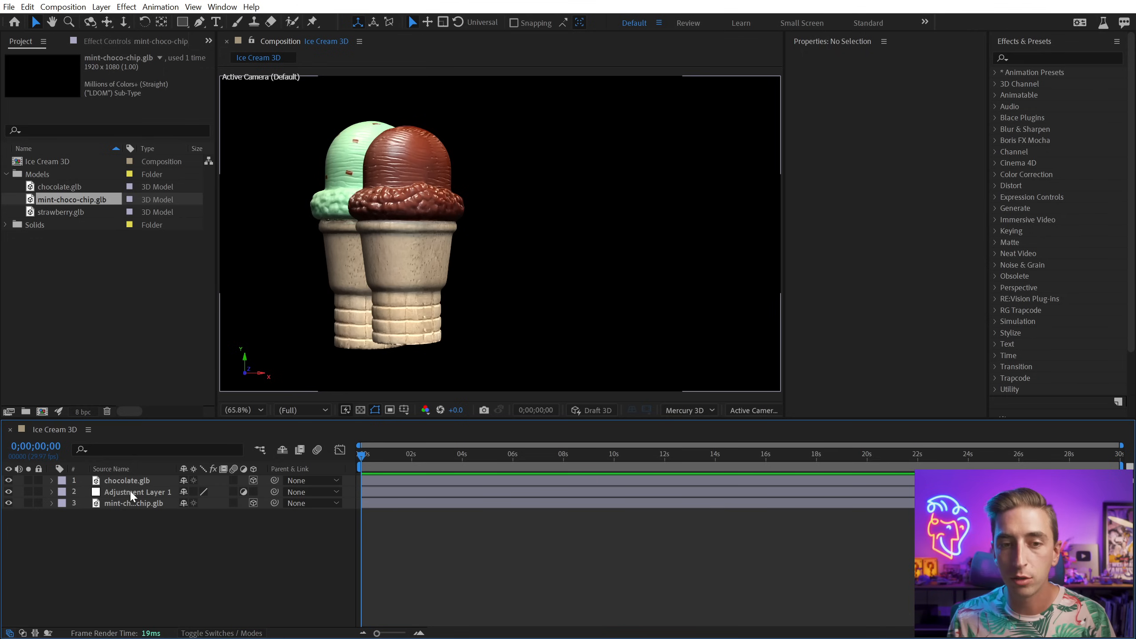
# Step: Move the adjustment layer back above both models, and delete it together with the Solids folder
pyautogui.moveTo(129, 491); pyautogui.dragTo(127, 480)
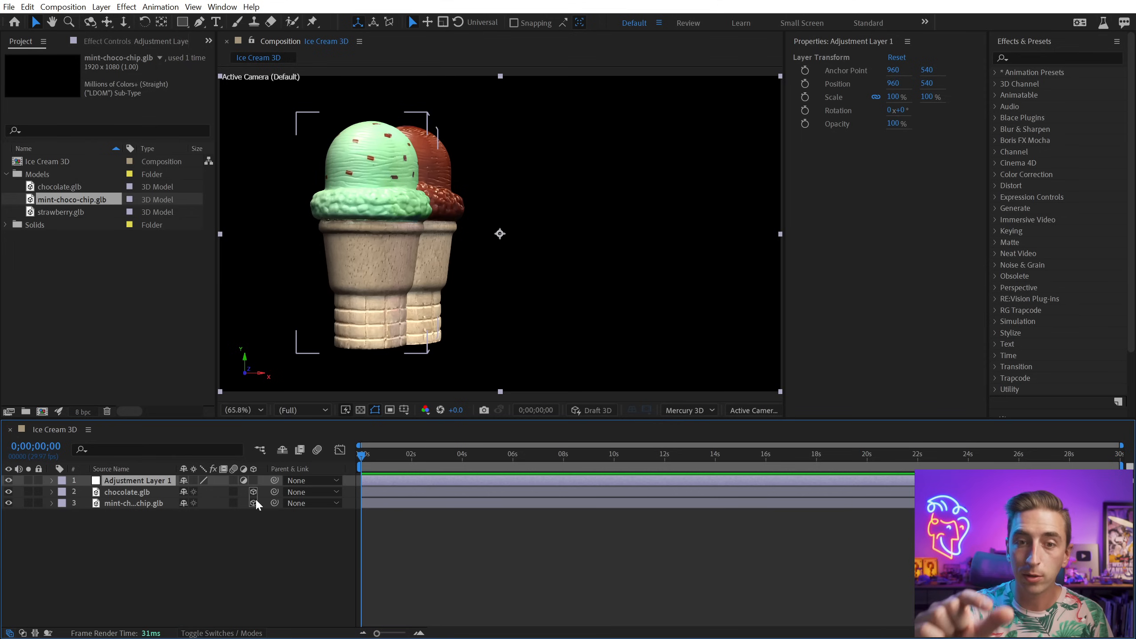
pyautogui.press('Delete')
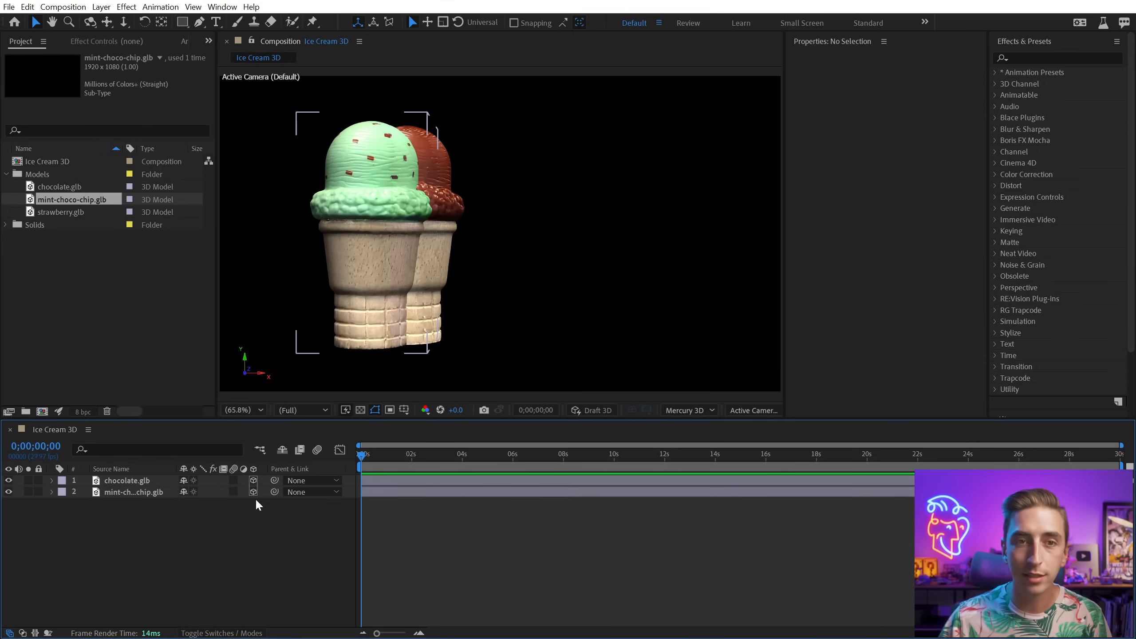
pyautogui.click(36, 224)
pyautogui.press('Delete')
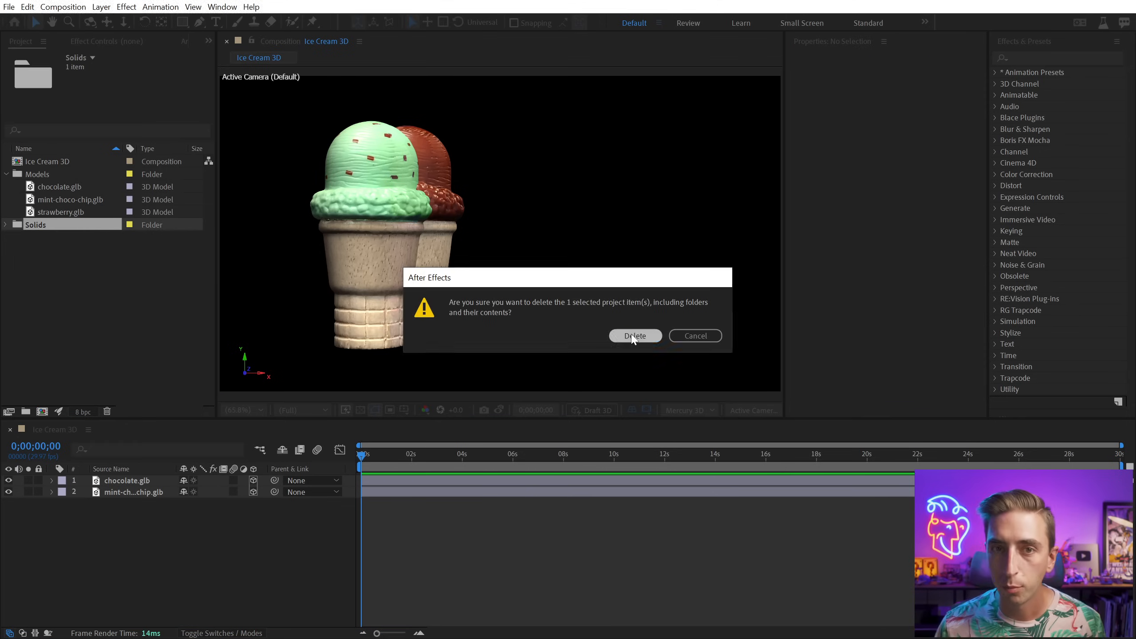
pyautogui.click(630, 334)
# Step: Add strawberry.glb as the top layer of the composition with an object scale of 75%
pyautogui.moveTo(53, 212); pyautogui.dragTo(134, 480)
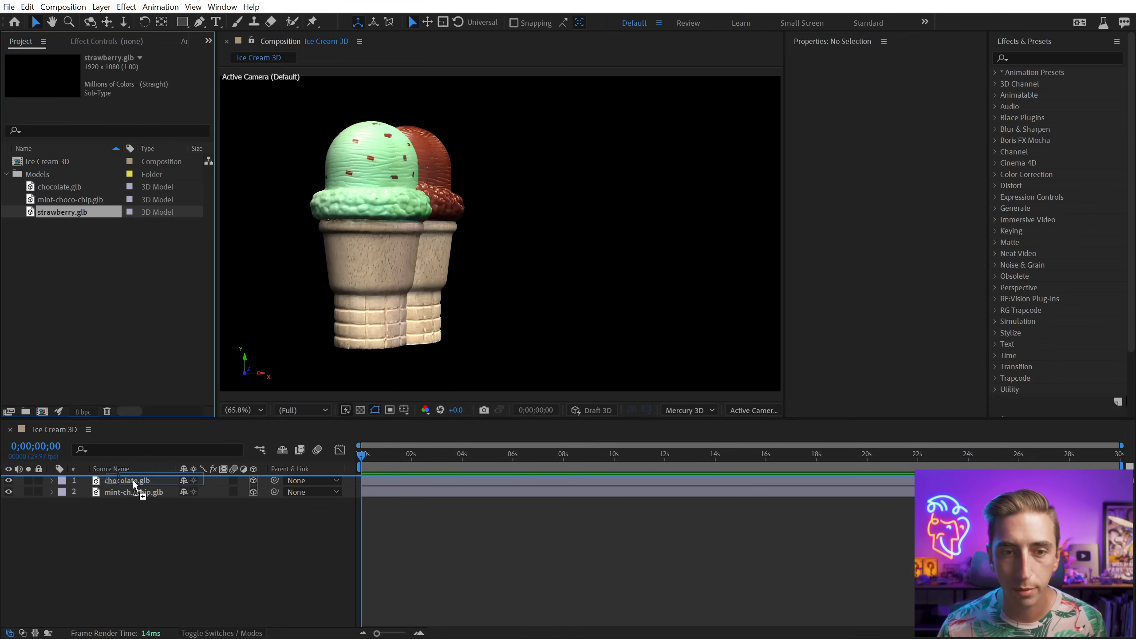
pyautogui.click(278, 289)
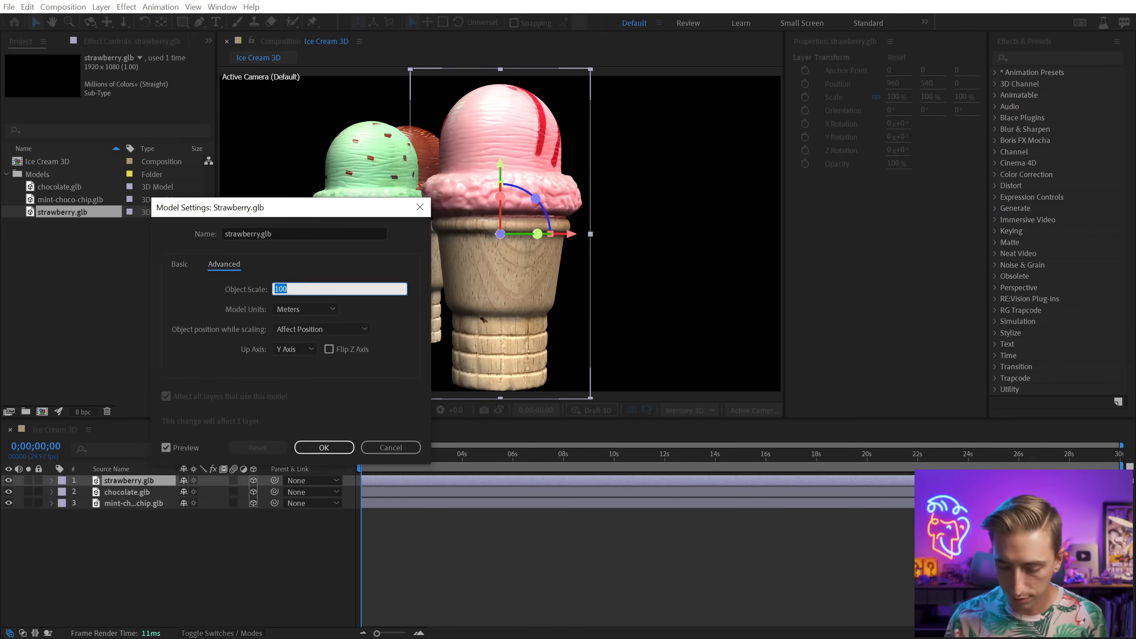
pyautogui.write('75')
pyautogui.press('Return')
pyautogui.click(323, 452)
# Step: Place the strawberry cone to the right, tilted outward, and rotate the mint cone to an orientation of about 73°, 68.5°, 294°
pyautogui.moveTo(524, 260); pyautogui.dragTo(601, 248)
pyautogui.press('w')
pyautogui.moveTo(379, 258); pyautogui.dragTo(344, 168)
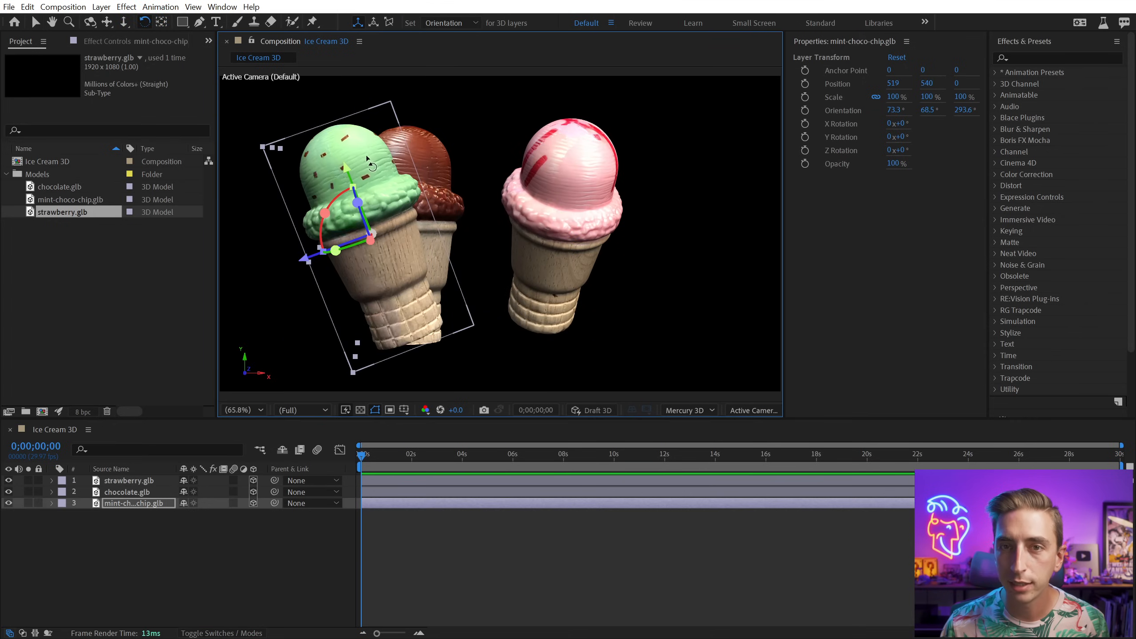
# Step: Move the chocolate cone between the others at about 831.5, 494.5, 153 with an orientation of about 347°, 327°, 356°
pyautogui.click(439, 168)
pyautogui.moveTo(428, 148); pyautogui.dragTo(436, 145)
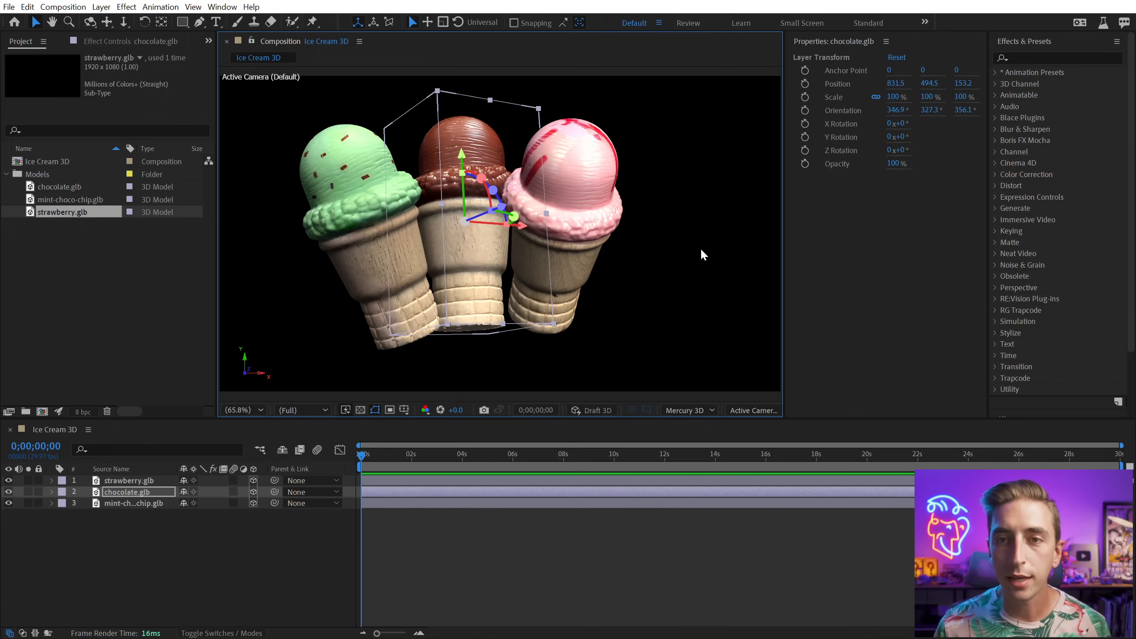
pyautogui.click(702, 251)
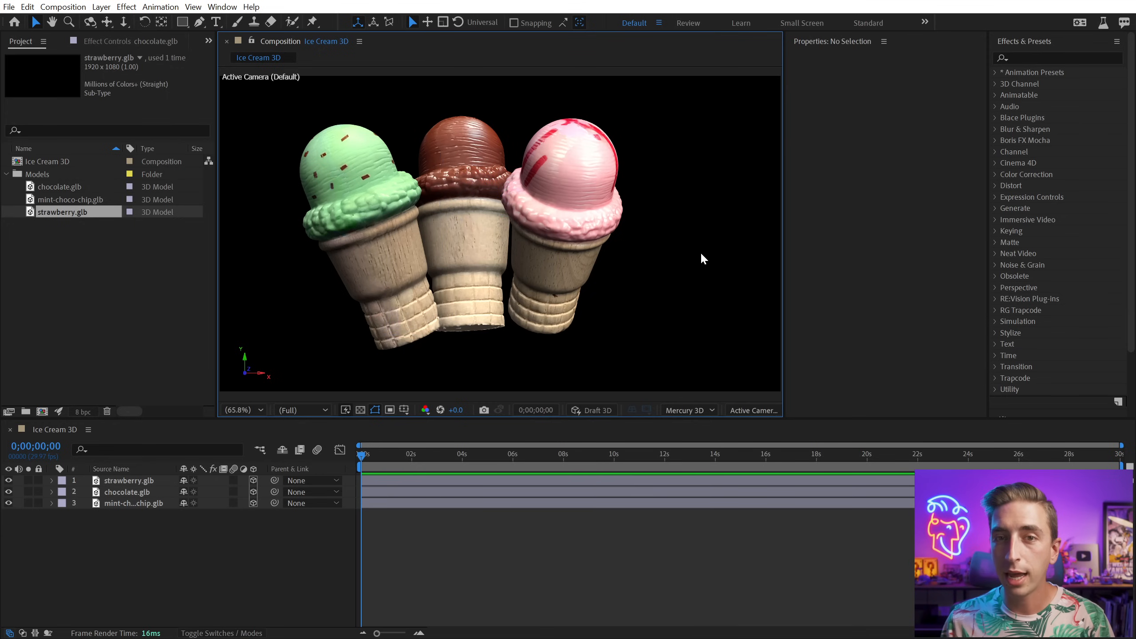
# Step: Re-angle the cones and spread them apart, placing the chocolate cone at about 851, 493, 153 with an orientation of about 347°, 289°, 342°
pyautogui.click(346, 161)
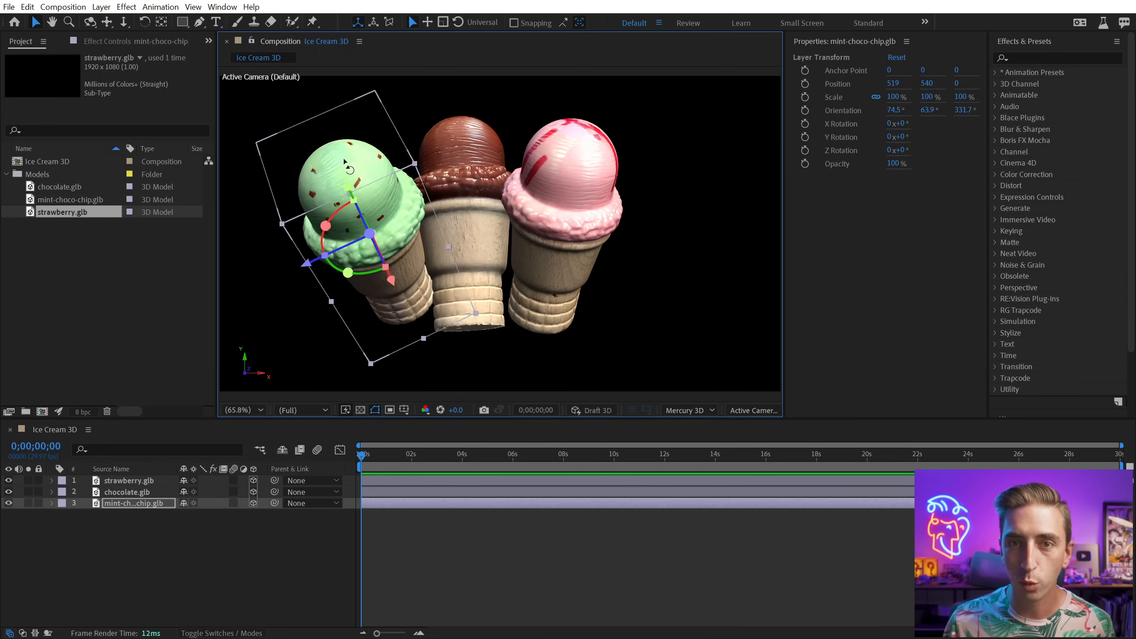
pyautogui.moveTo(344, 161); pyautogui.dragTo(342, 153)
pyautogui.click(470, 189)
pyautogui.moveTo(480, 154); pyautogui.dragTo(583, 245)
pyautogui.press('w')
pyautogui.press('v')
pyautogui.click(469, 236)
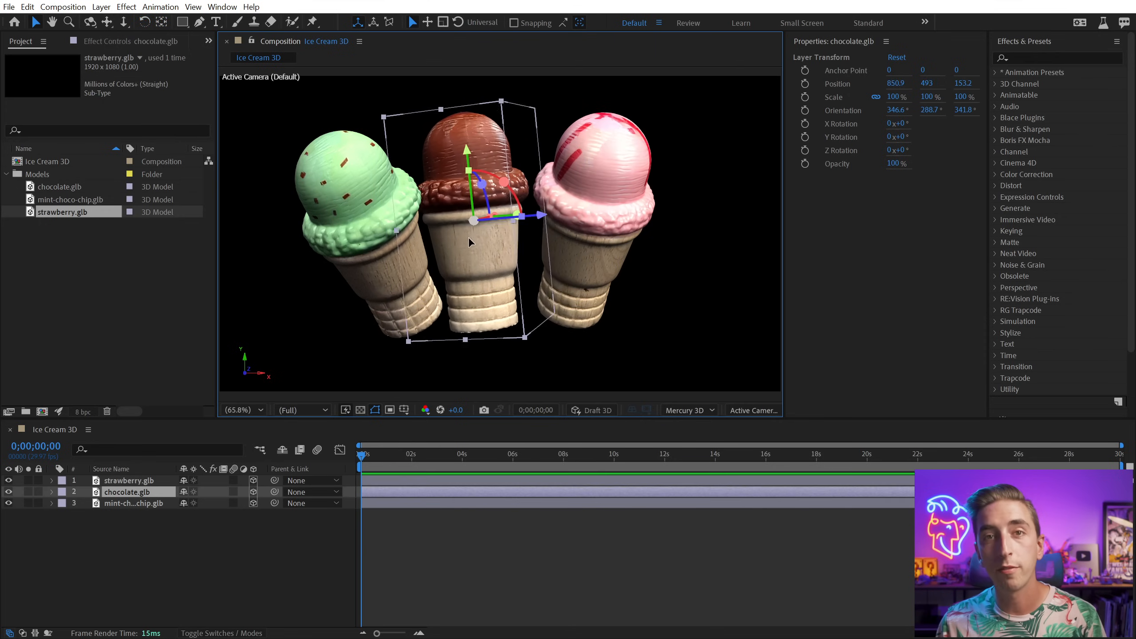
# Step: Move the mint cone to about 481, 566.5 and rotate it to an orientation of about 84°, 67°, 308°
pyautogui.click(354, 192)
pyautogui.moveTo(322, 215); pyautogui.dragTo(265, 229)
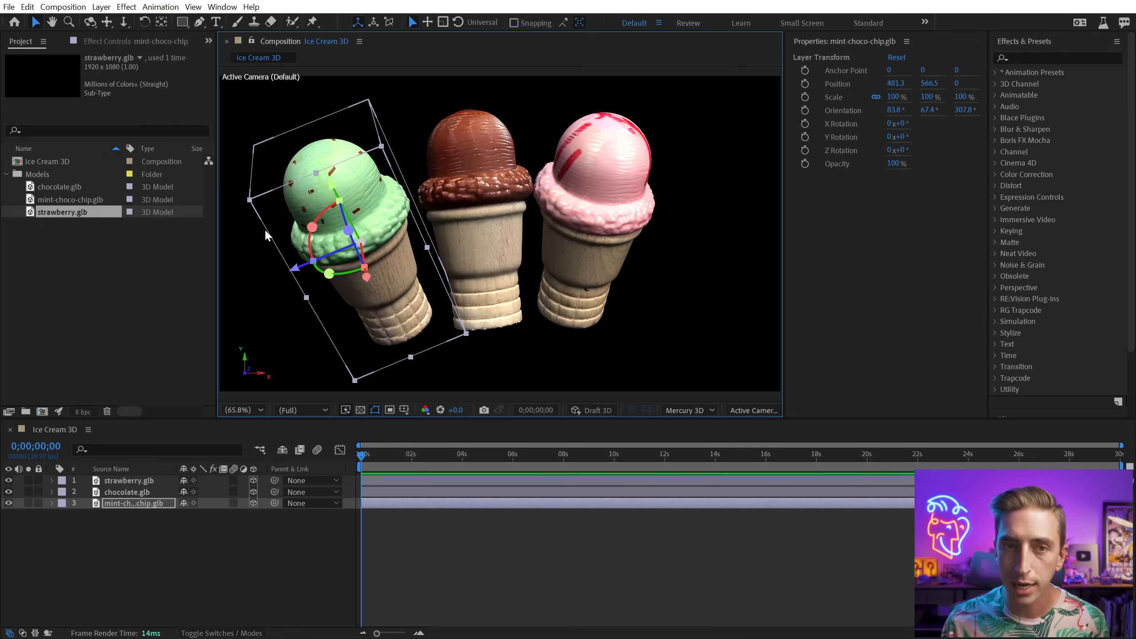
pyautogui.click(264, 228)
# Step: Collapse the Models folder and import the six HDR environment images, including the Light_Arches, Sierra_Madre and Studio files
pyautogui.click(6, 174)
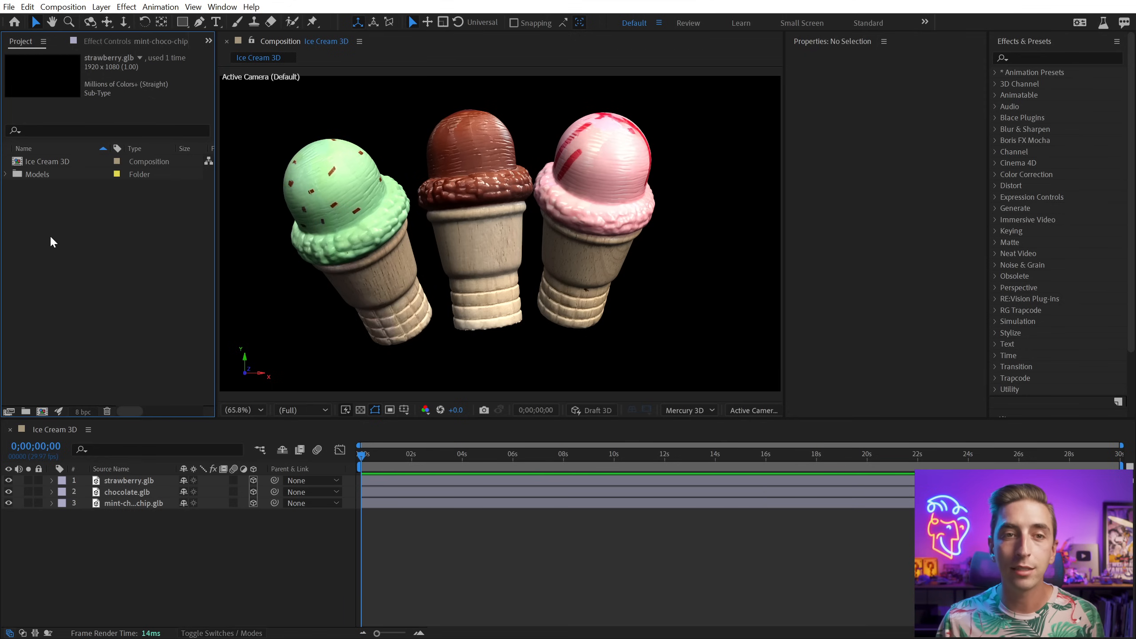
pyautogui.click(57, 245)
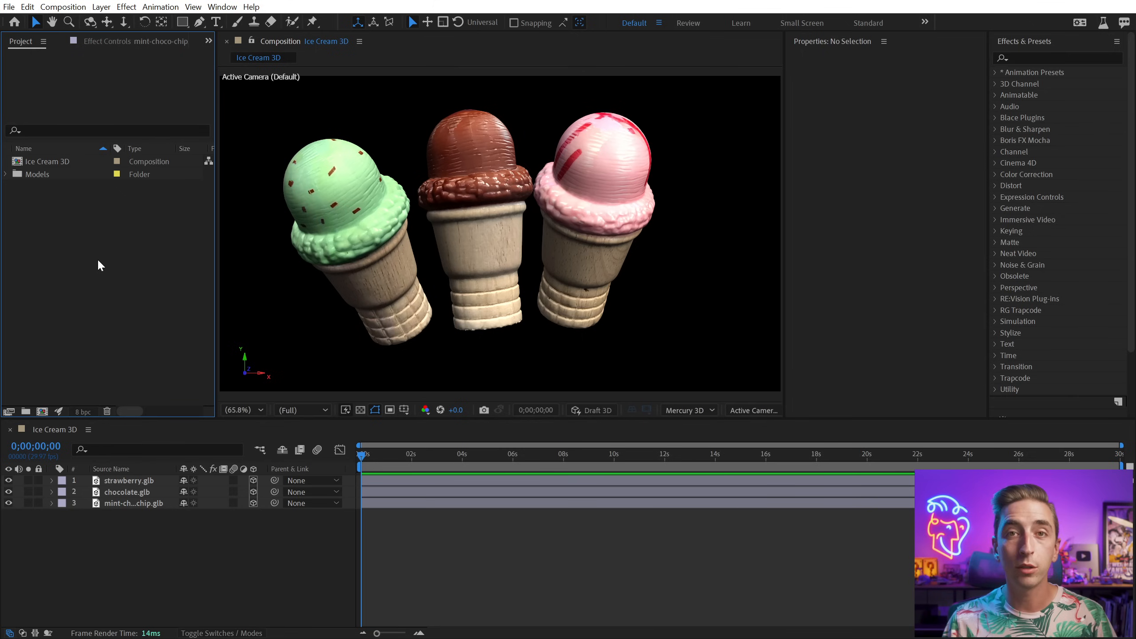
pyautogui.doubleClick(86, 255)
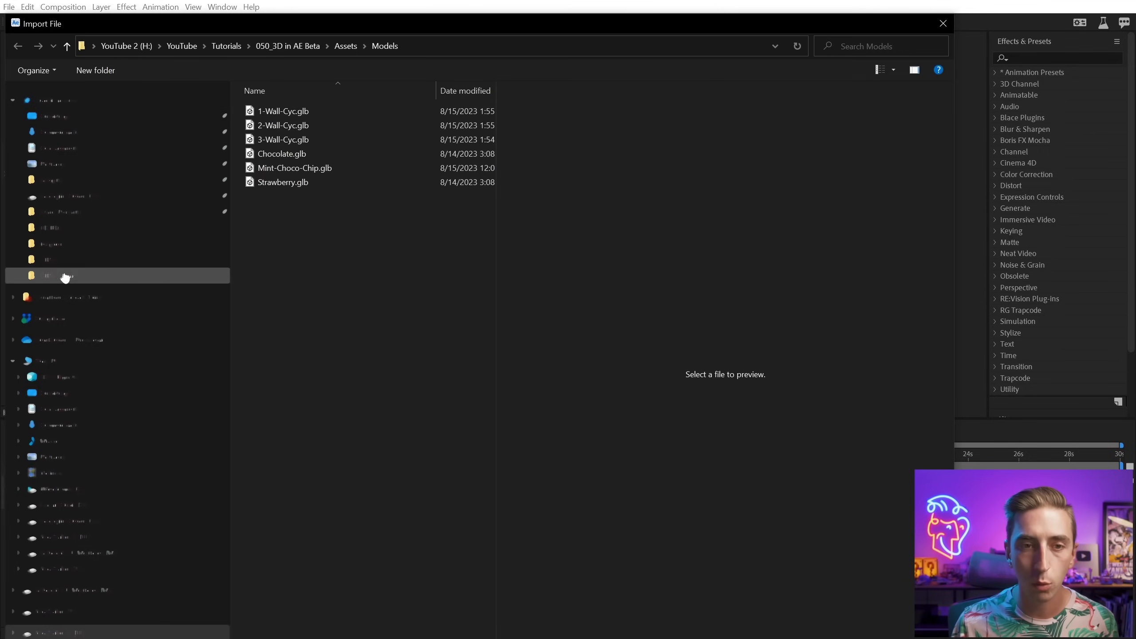
pyautogui.click(71, 228)
pyautogui.doubleClick(278, 110)
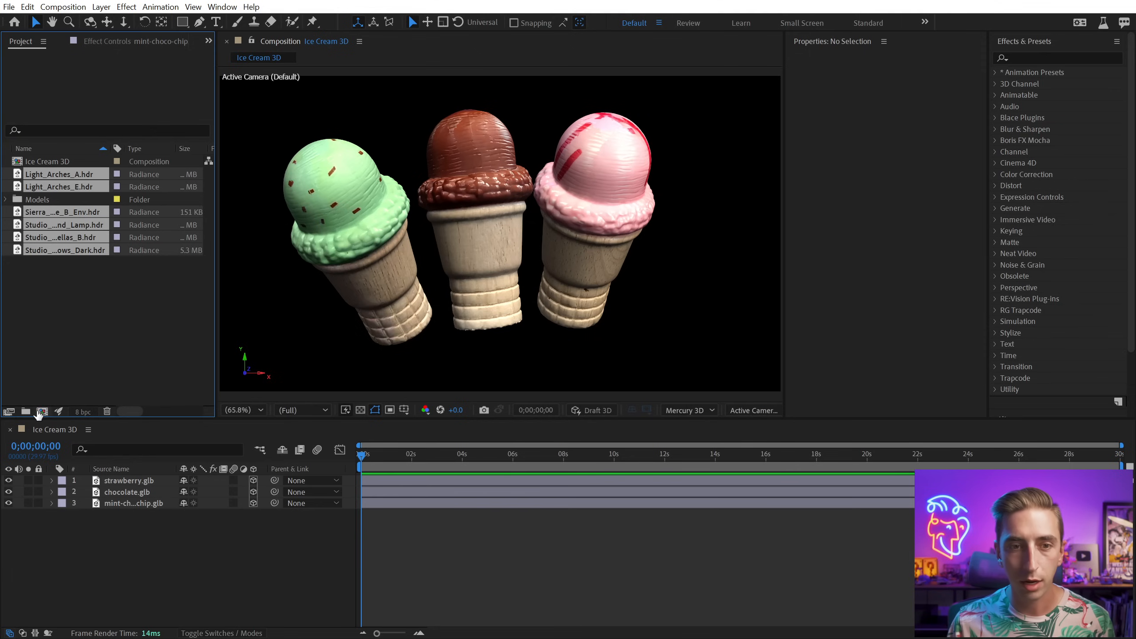
# Step: Create a project folder named HDRIs and move all the imported .hdr files into it
pyautogui.click(25, 411)
pyautogui.write('HDRIs')
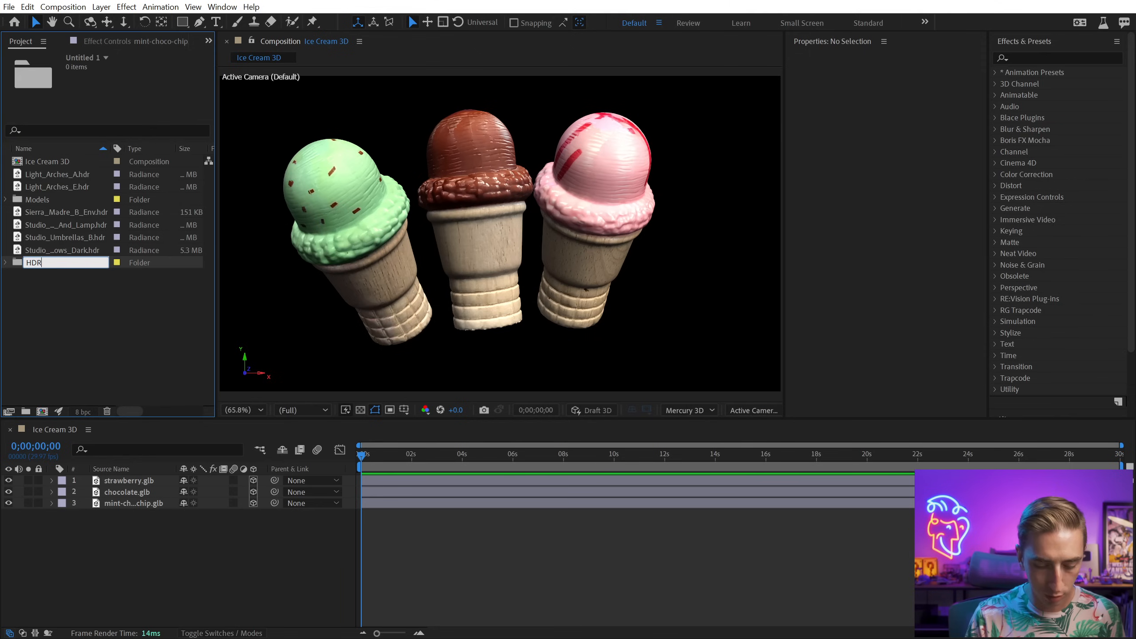
pyautogui.press('Return')
pyautogui.moveTo(22, 331); pyautogui.dragTo(36, 161)
pyautogui.keyDown('ctrl'); pyautogui.click(38, 197); pyautogui.keyUp('ctrl')
pyautogui.keyDown('ctrl'); pyautogui.click(38, 187); pyautogui.keyUp('ctrl')
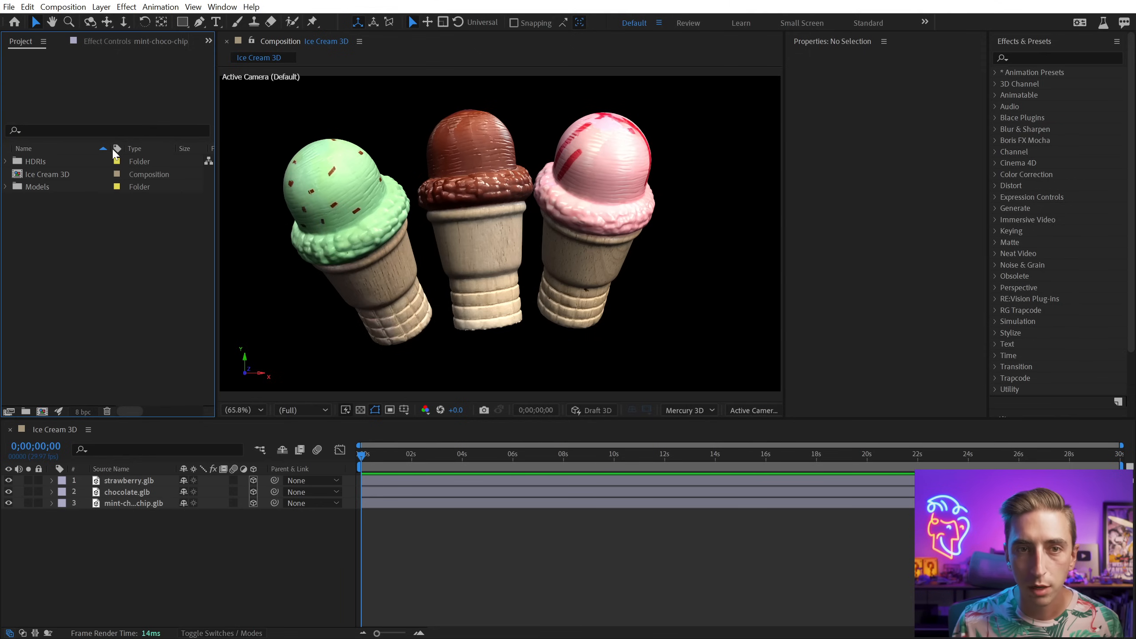
# Step: Preview the HDR environment images in the HDRIs folder, including the Sierra_Madre and Studio files
pyautogui.press('Down')
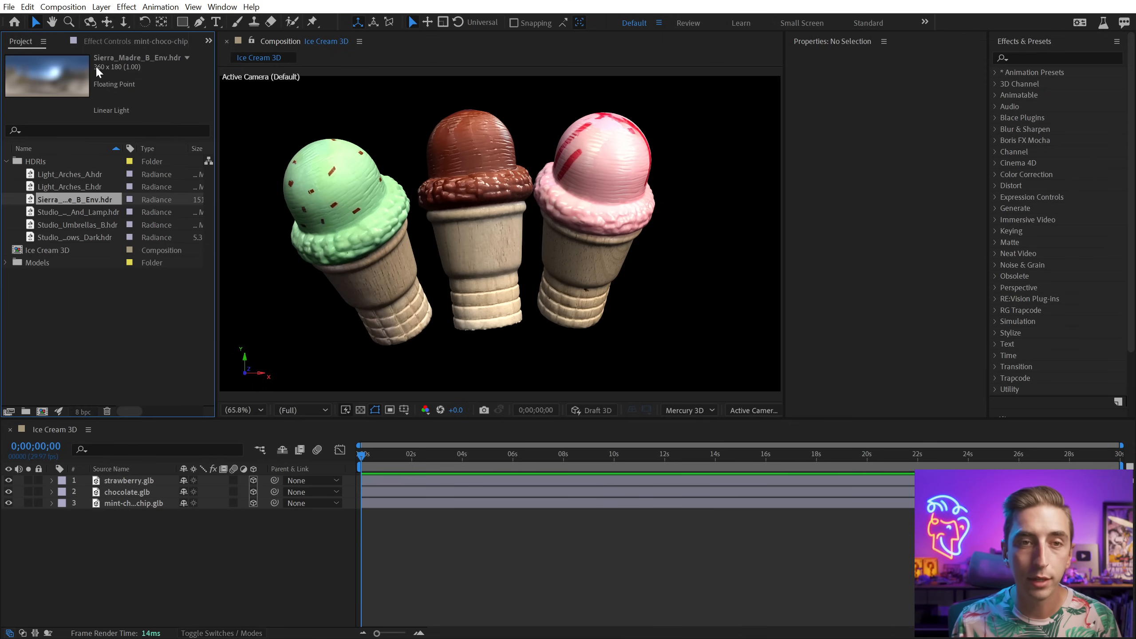
pyautogui.press('Down')
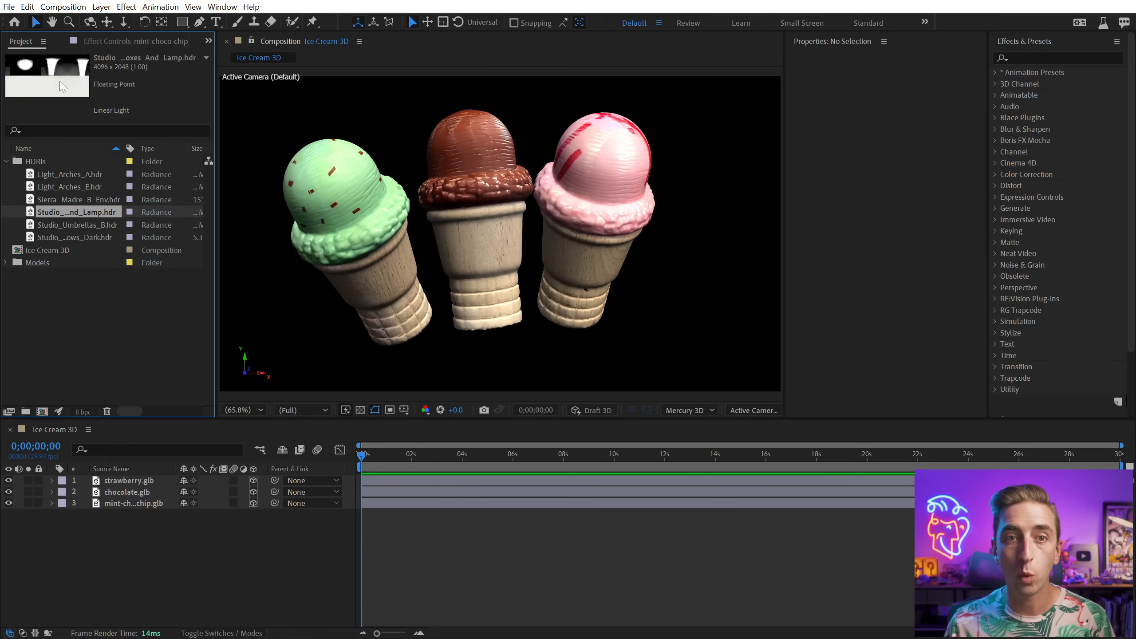
pyautogui.press('Down')
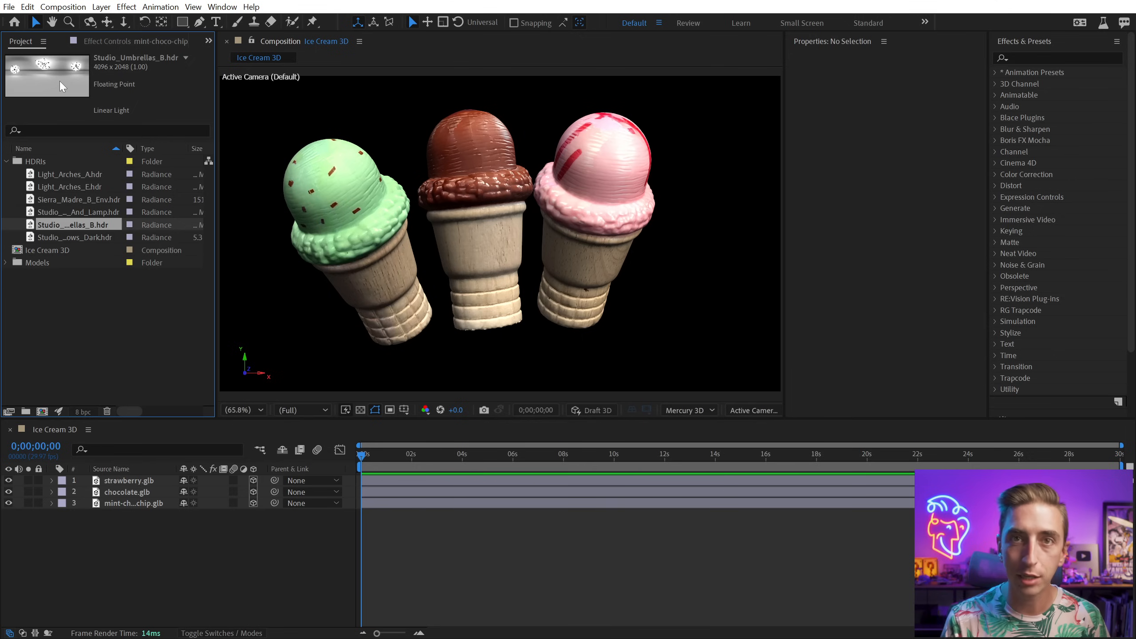
pyautogui.press('Down')
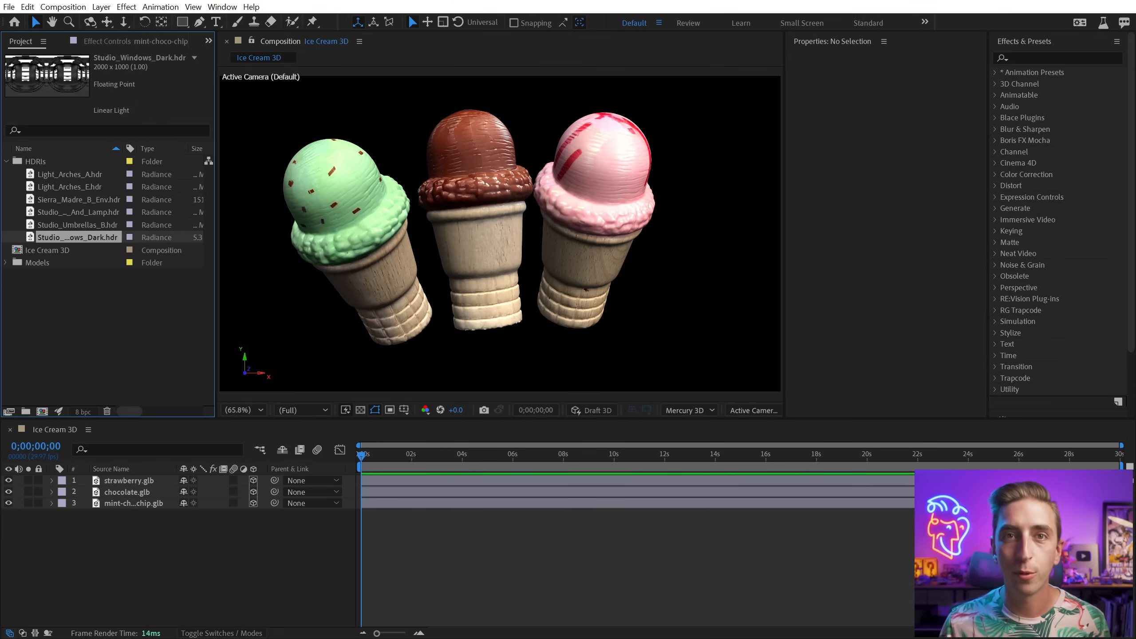
pyautogui.click(53, 215)
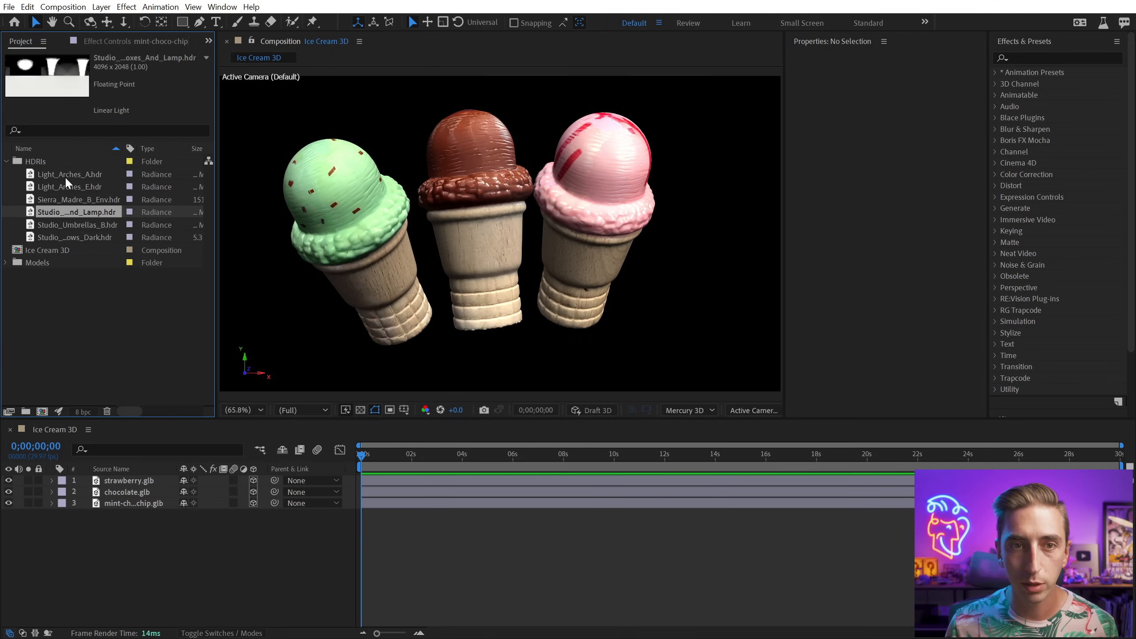
# Step: Add Light_Arches_A.hdr to the Ice Cream 3D composition as the lowest layer and hide it
pyautogui.click(67, 175)
pyautogui.moveTo(77, 175); pyautogui.dragTo(125, 566)
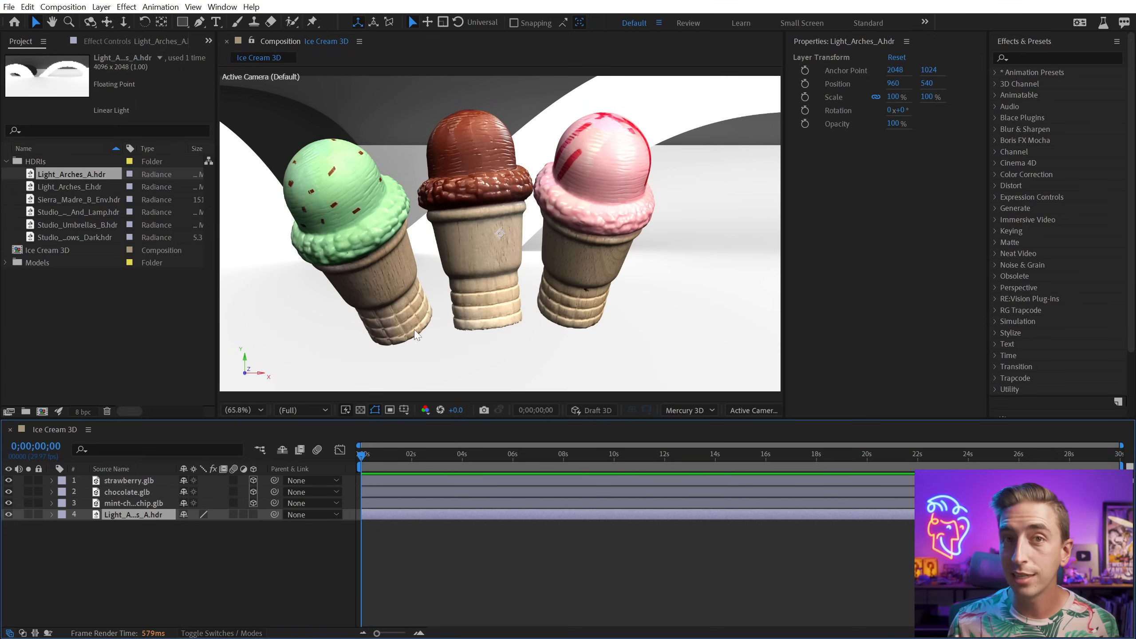
pyautogui.click(9, 514)
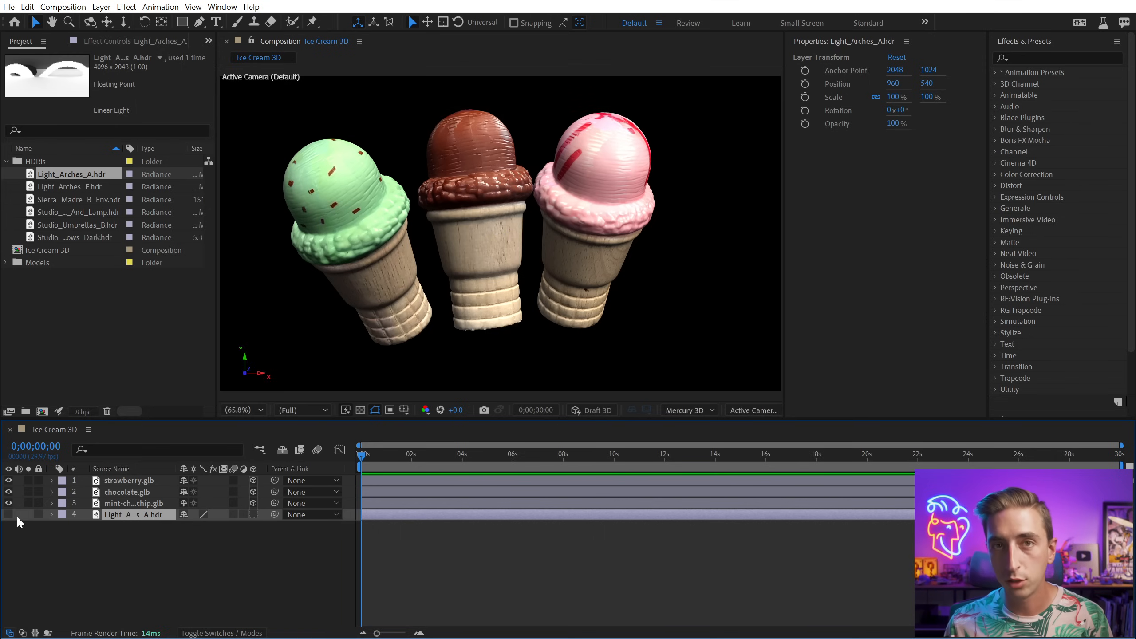
# Step: Create a new light of the Environment type with Casts Shadows enabled
pyautogui.click(101, 7)
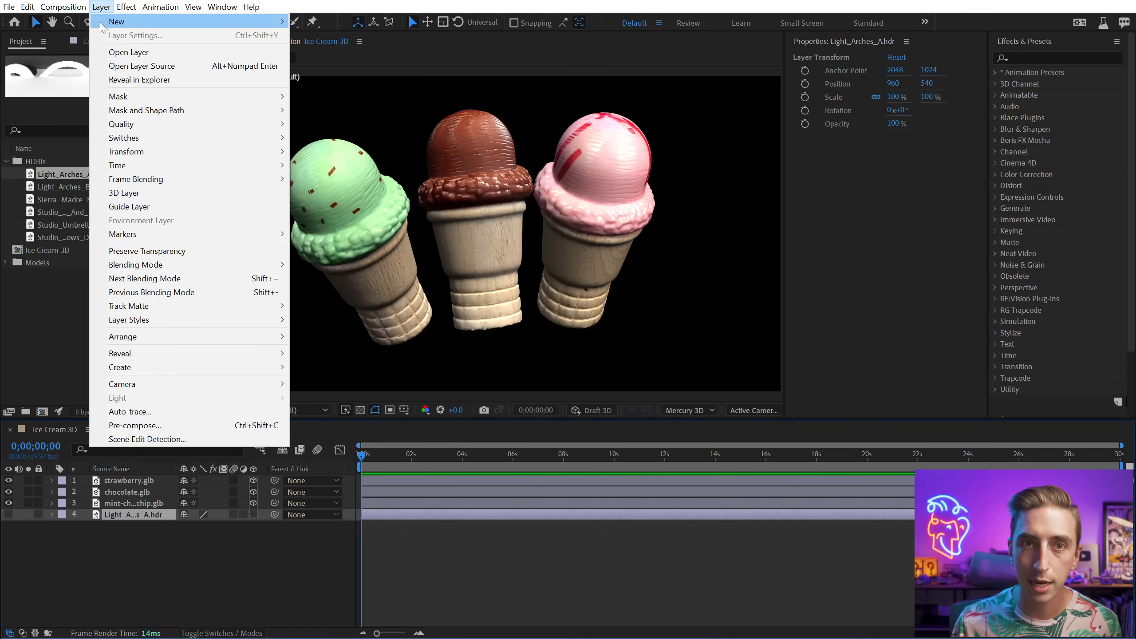
pyautogui.moveTo(241, 21)
pyautogui.click(414, 49)
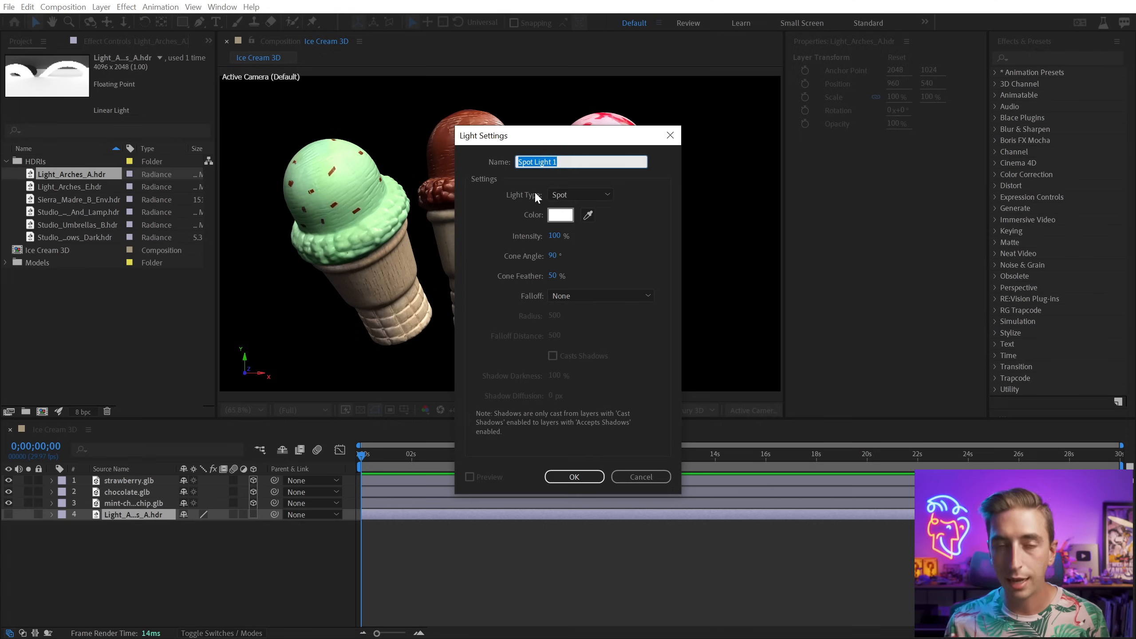
pyautogui.click(584, 194)
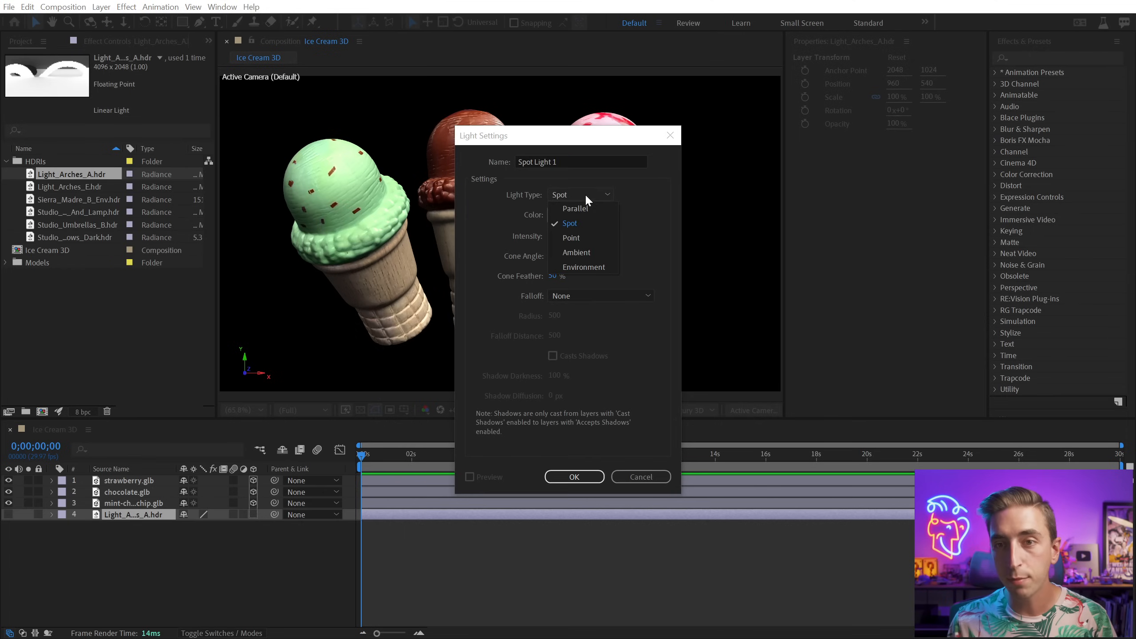
pyautogui.click(573, 267)
pyautogui.moveTo(582, 142); pyautogui.dragTo(481, 93)
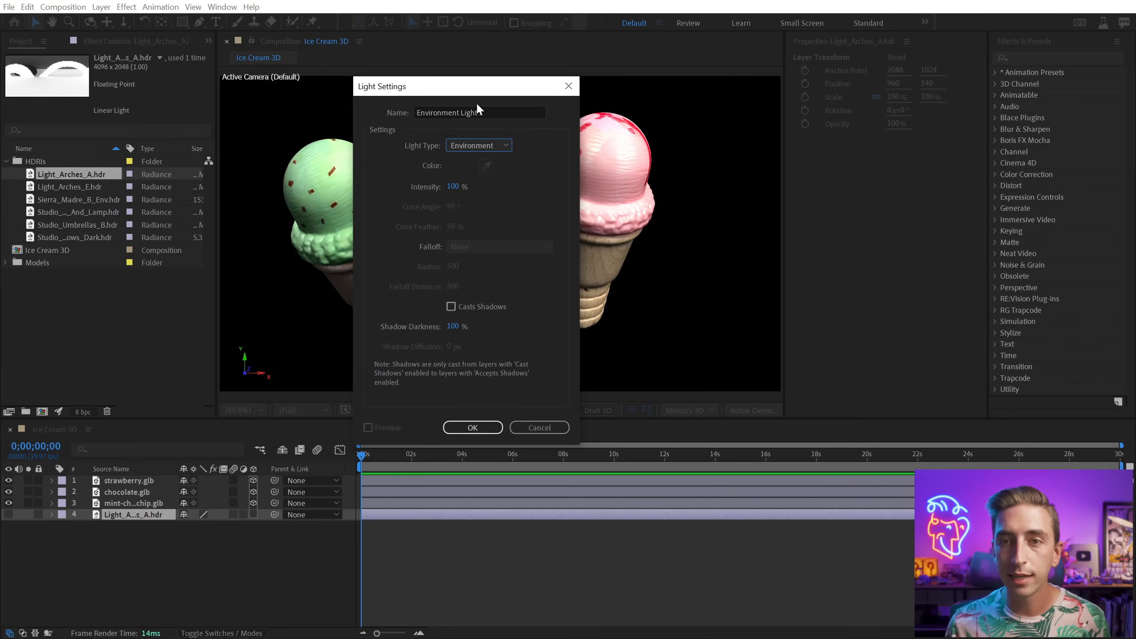
pyautogui.click(467, 308)
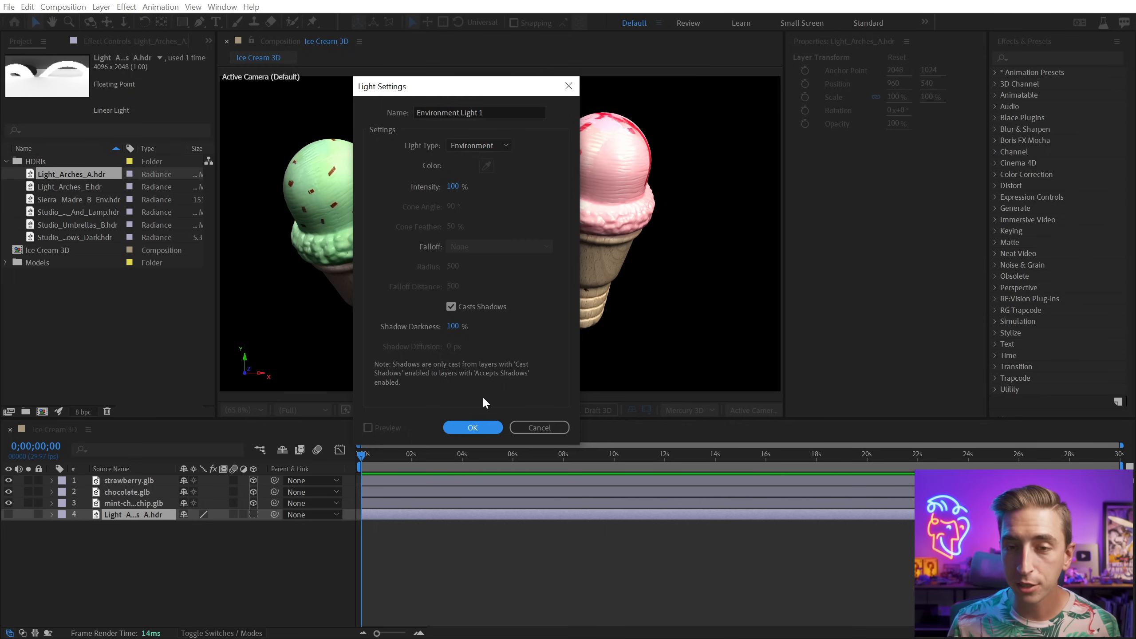
pyautogui.click(472, 427)
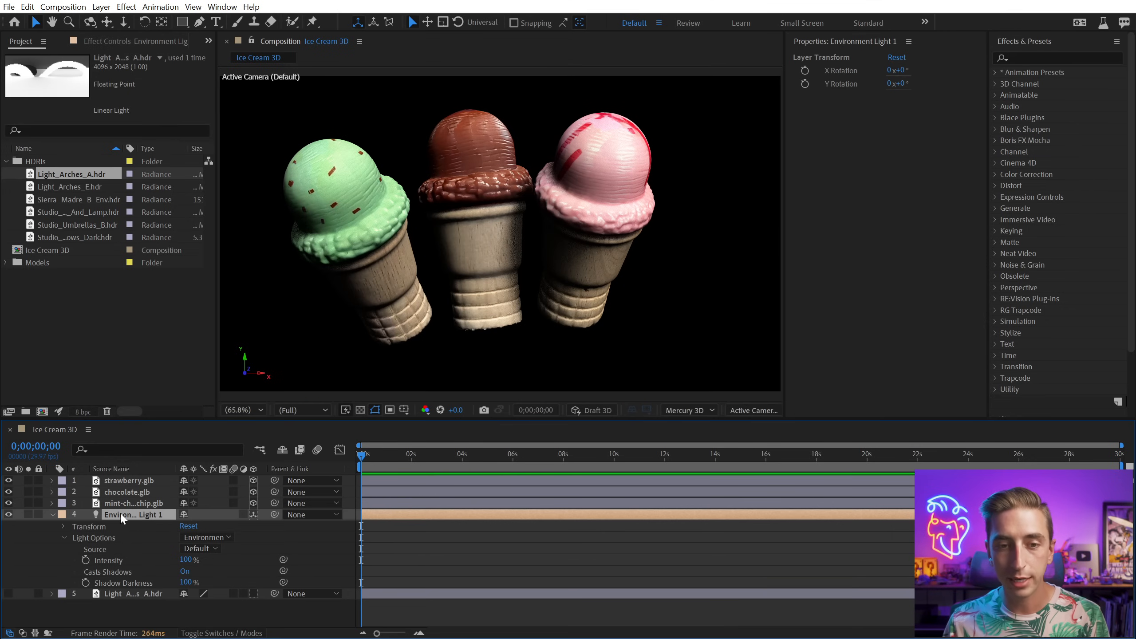
# Step: Move the environment light to the top of the layer stack and set its source to Light_Arches_A.hdr
pyautogui.moveTo(120, 515); pyautogui.dragTo(121, 477)
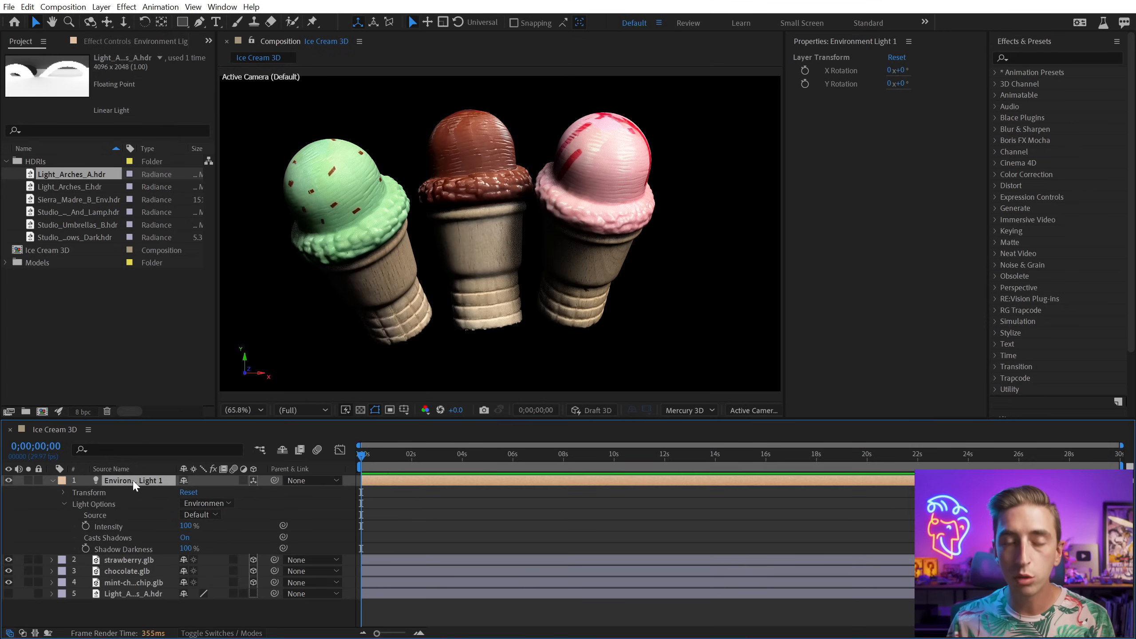
pyautogui.click(100, 503)
pyautogui.click(100, 514)
pyautogui.click(196, 515)
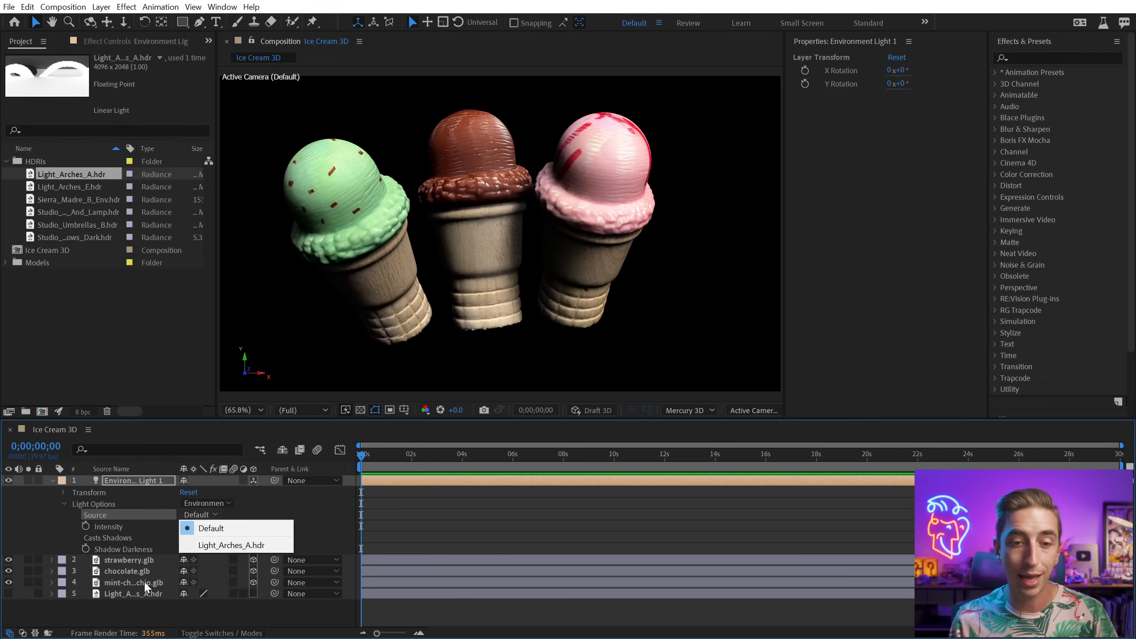
pyautogui.click(258, 546)
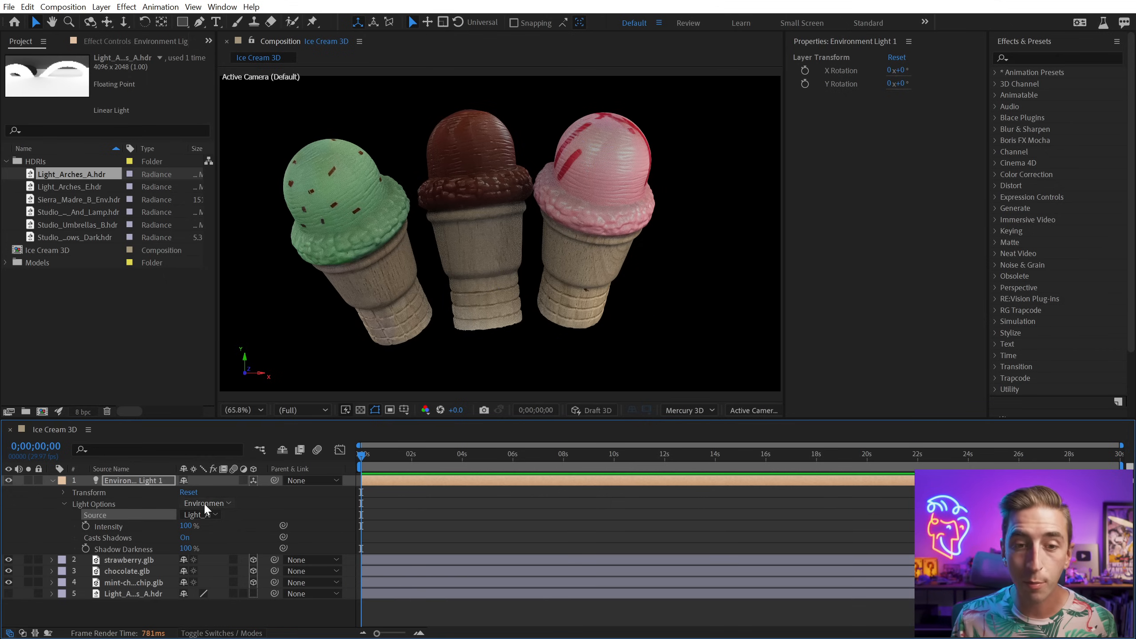
# Step: Raise the environment light's intensity to about 260%, then collapse its properties and deselect it
pyautogui.moveTo(185, 526); pyautogui.dragTo(291, 526)
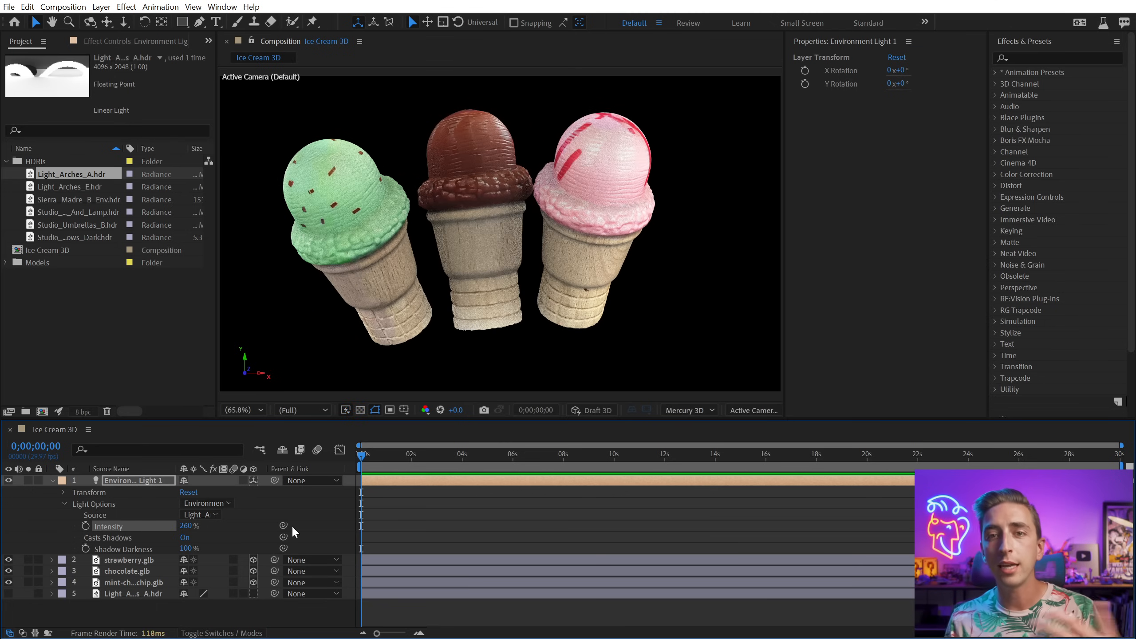
pyautogui.moveTo(195, 525); pyautogui.dragTo(296, 524)
pyautogui.click(51, 482)
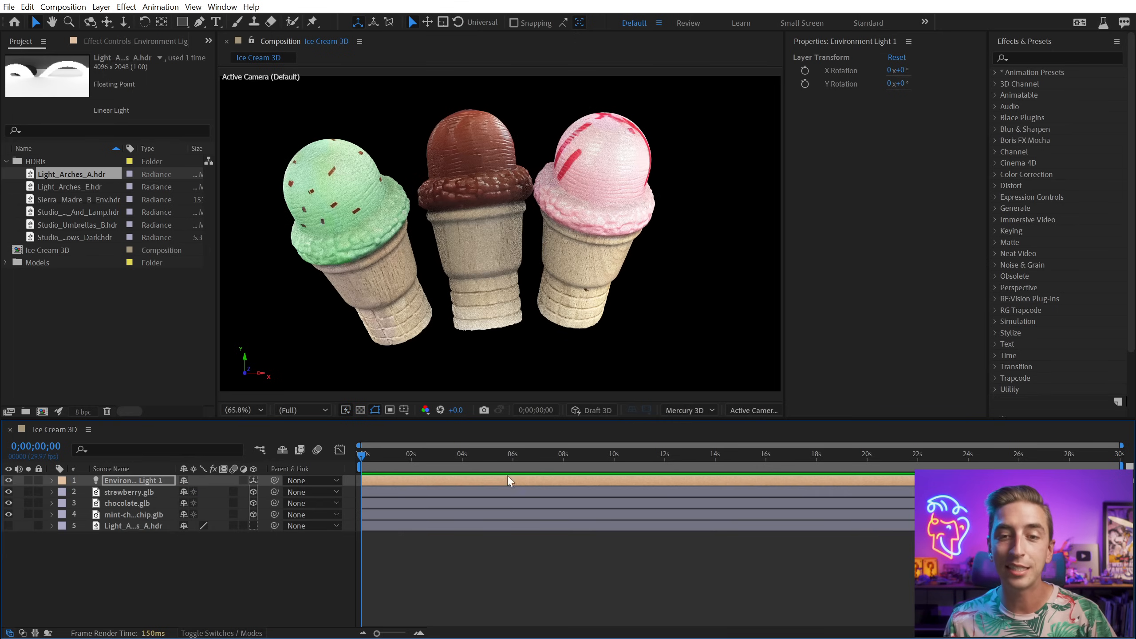
pyautogui.click(505, 546)
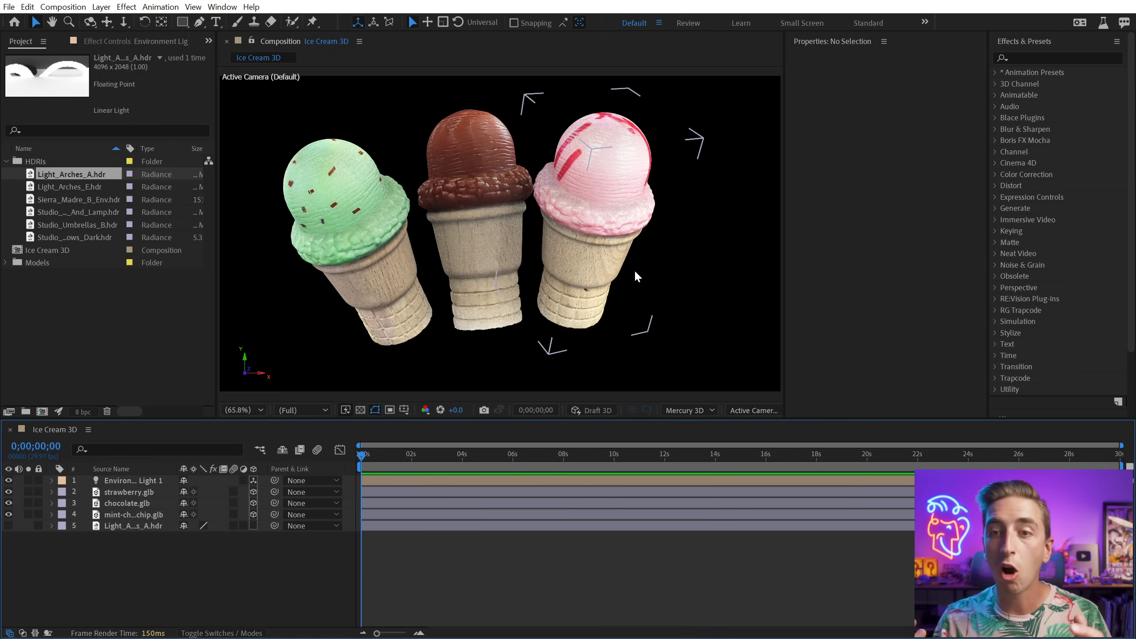
# Step: Collapse the HDRIs folder, expand Models, and import 1-Wall-Cyc.glb, 2-Wall-Cyc.glb and 3-Wall-Cyc.glb
pyautogui.click(115, 319)
pyautogui.click(6, 162)
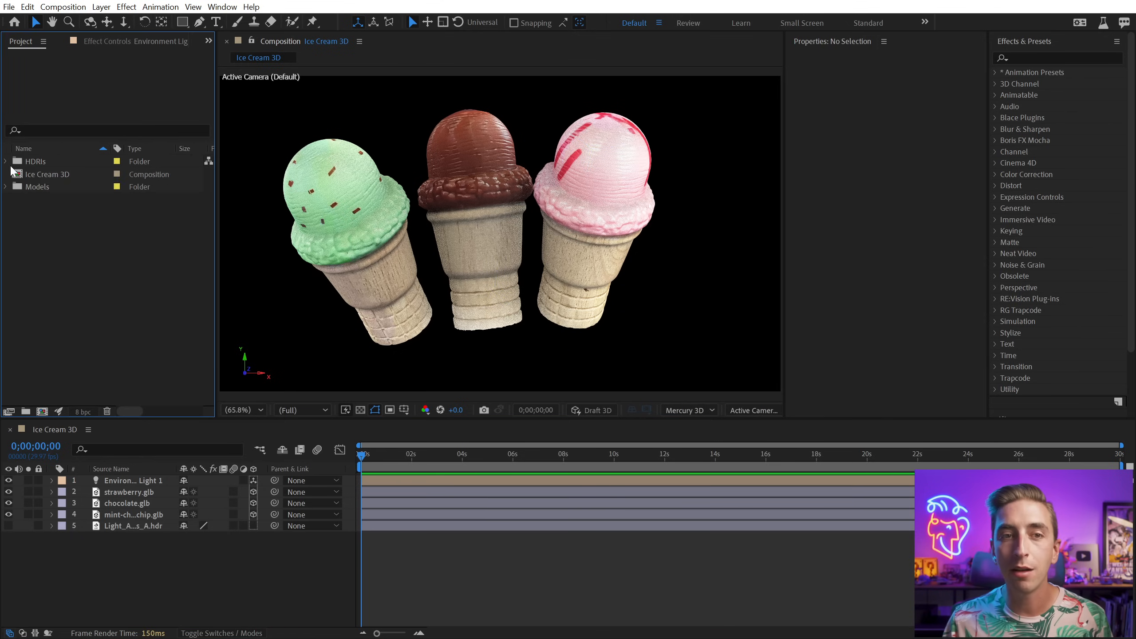
pyautogui.click(7, 187)
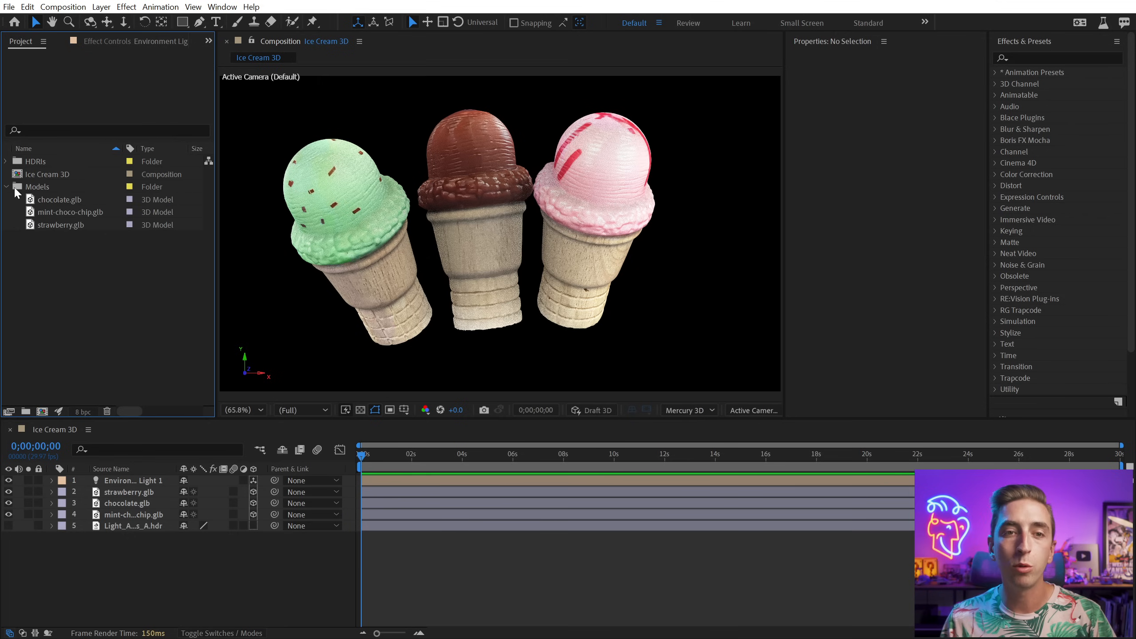
pyautogui.click(18, 190)
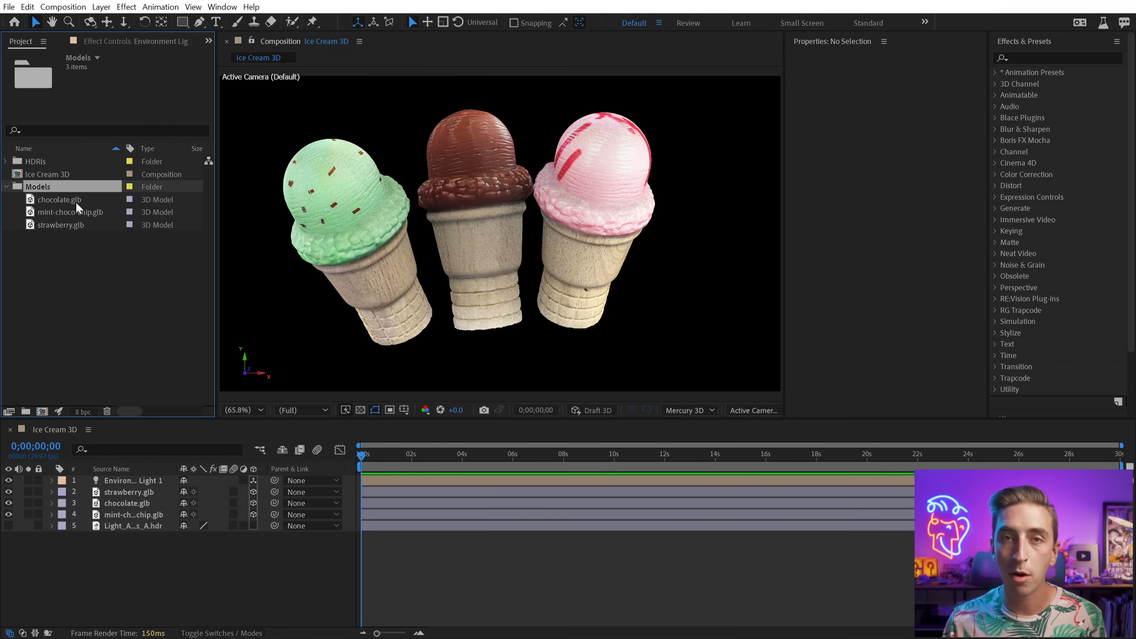
pyautogui.hotkey('ctrl', 'i')
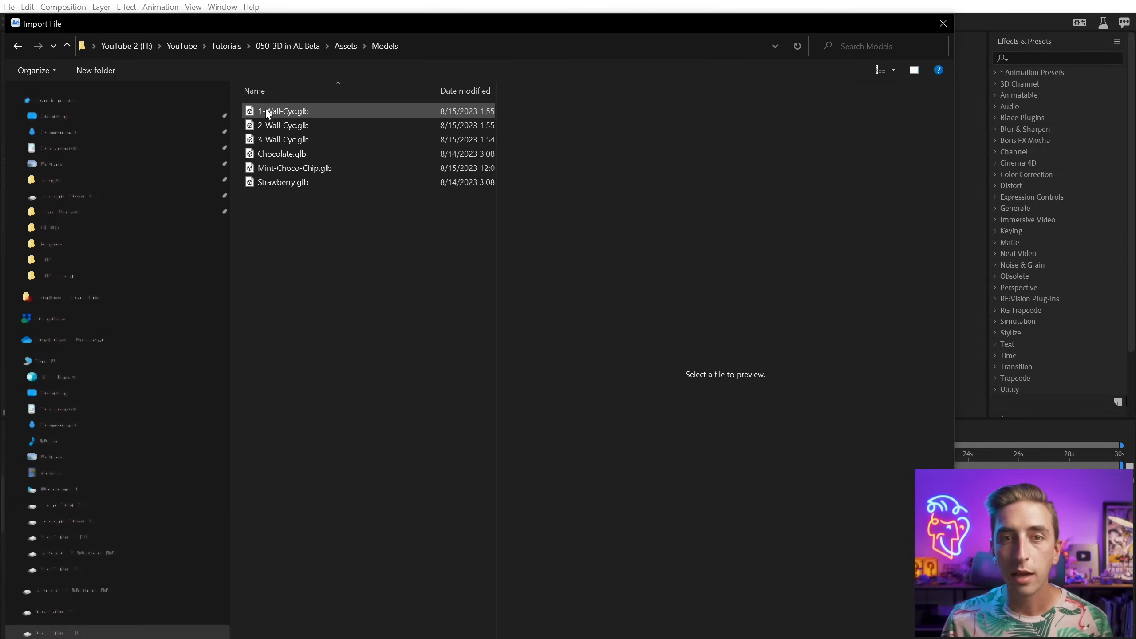
pyautogui.click(268, 113)
pyautogui.keyDown('shift'); pyautogui.click(278, 140); pyautogui.keyUp('shift')
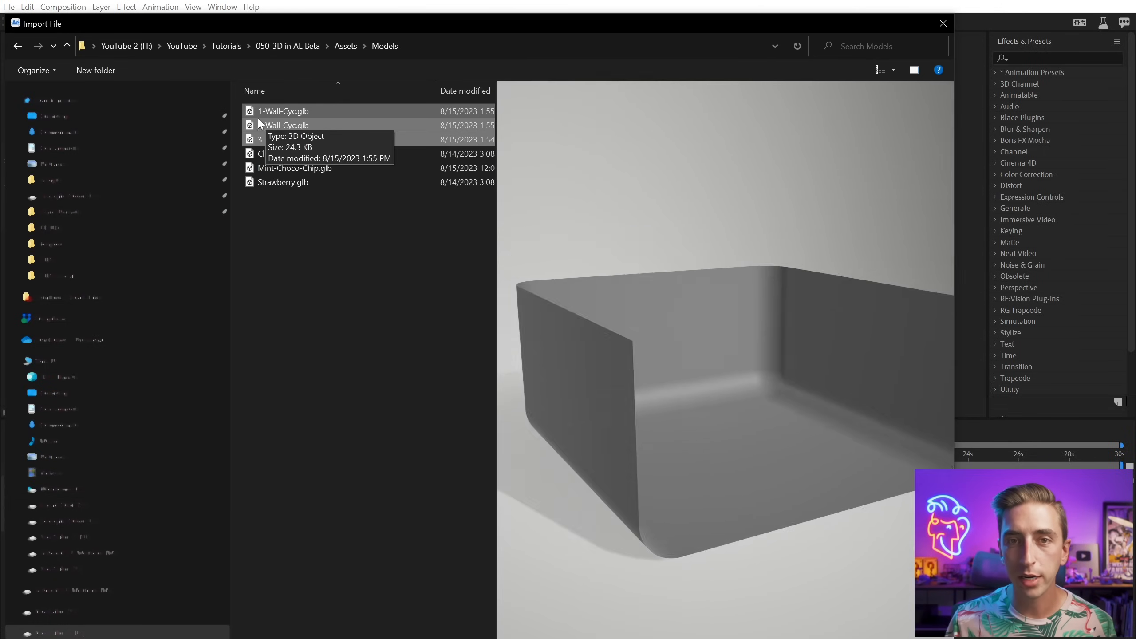
pyautogui.moveTo(641, 307); pyautogui.dragTo(623, 217)
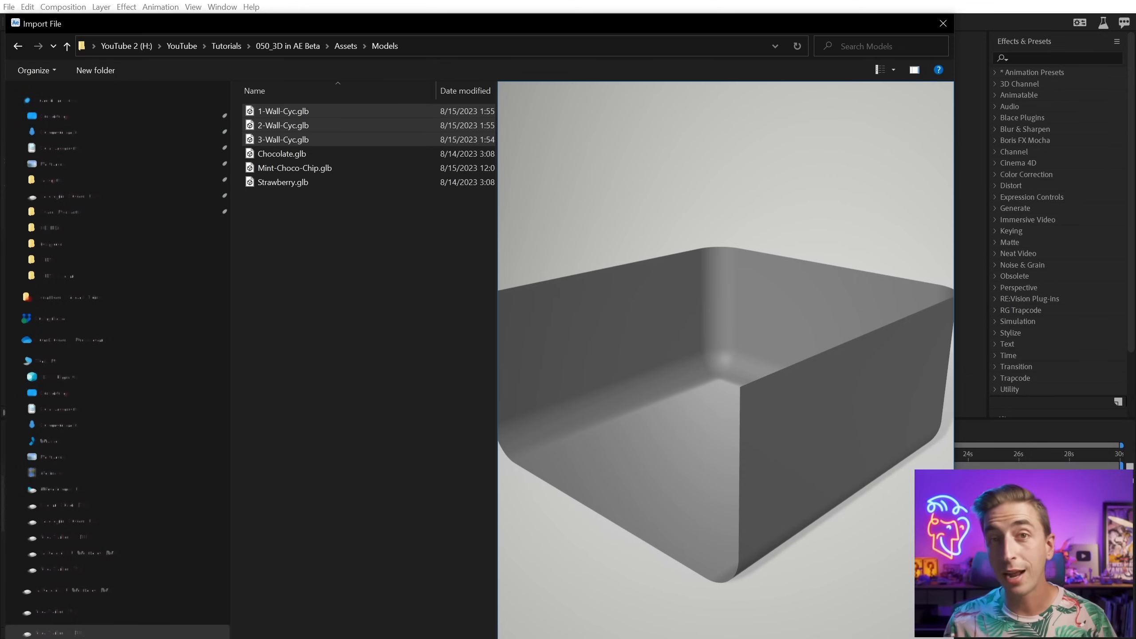
pyautogui.press('Return')
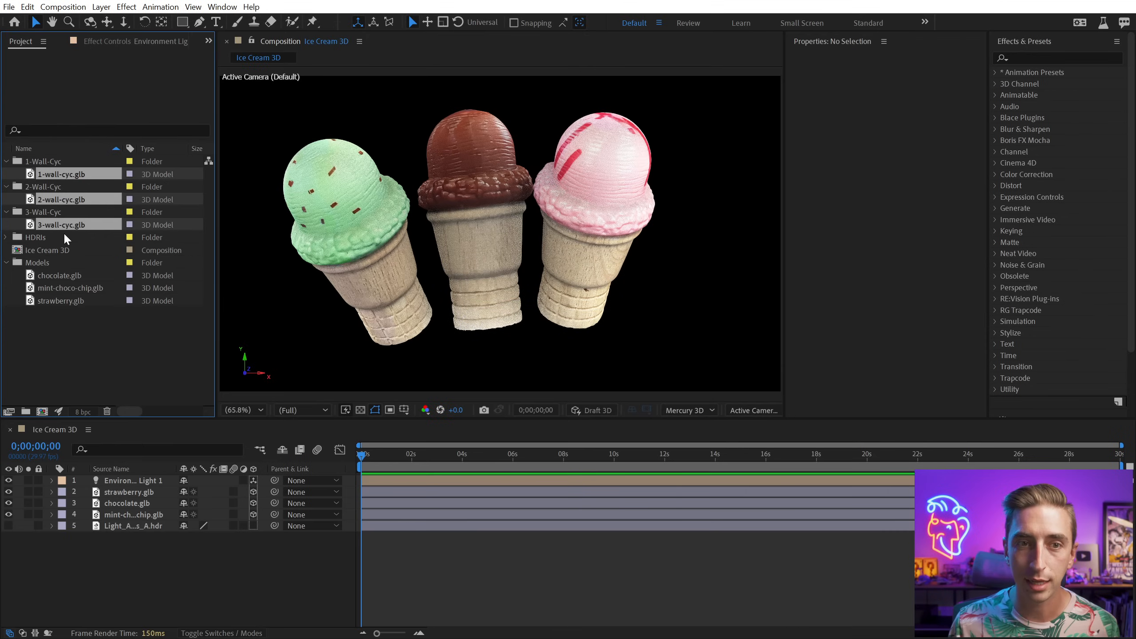
# Step: Move the three wall-cyc models into the Models folder and delete their emptied import folders
pyautogui.moveTo(56, 226); pyautogui.dragTo(37, 263)
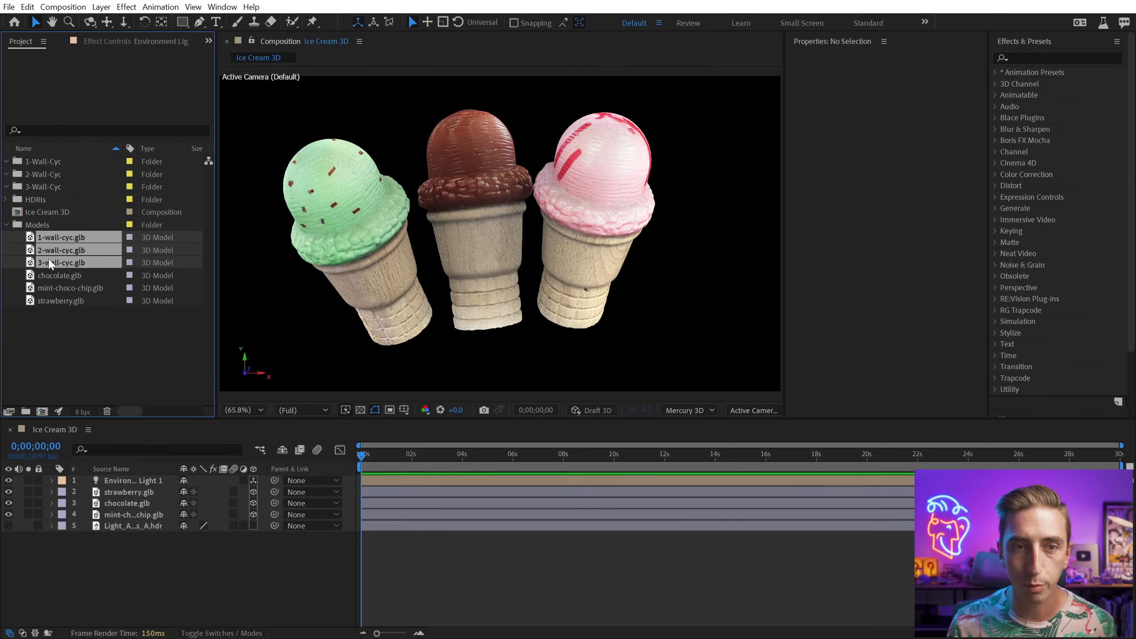
pyautogui.click(37, 161)
pyautogui.keyDown('shift'); pyautogui.click(40, 187); pyautogui.keyUp('shift')
pyautogui.press('Delete')
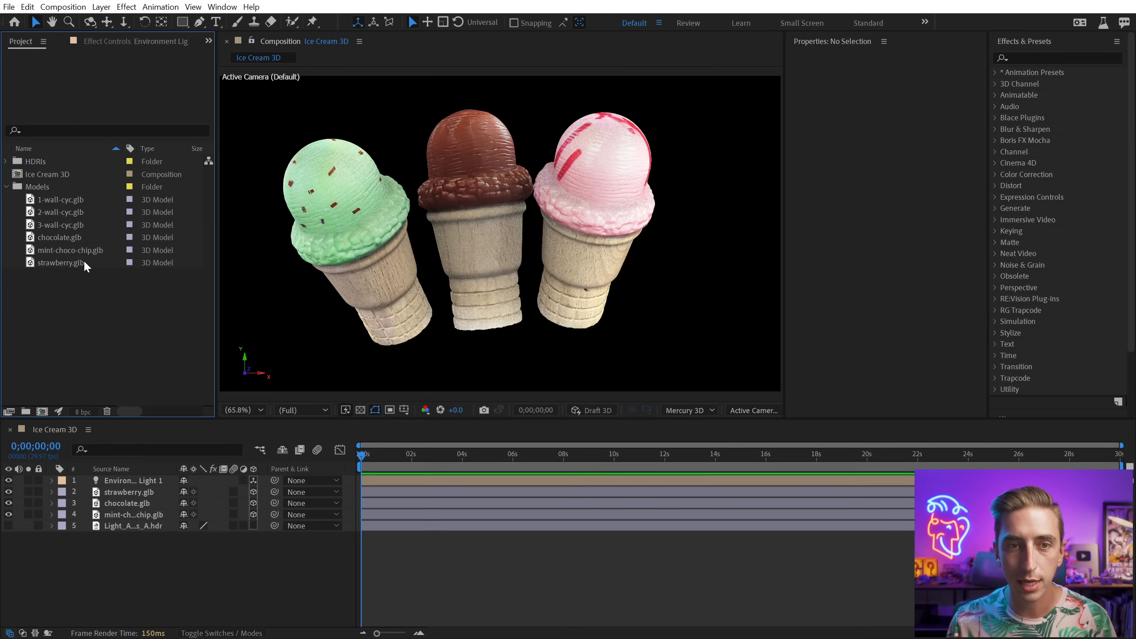
# Step: Add 1-wall-cyc.glb to the composition just above the HDR layer and lower it to a Y position of 978
pyautogui.click(50, 200)
pyautogui.moveTo(67, 202); pyautogui.dragTo(134, 523)
pyautogui.moveTo(499, 172); pyautogui.dragTo(510, 308)
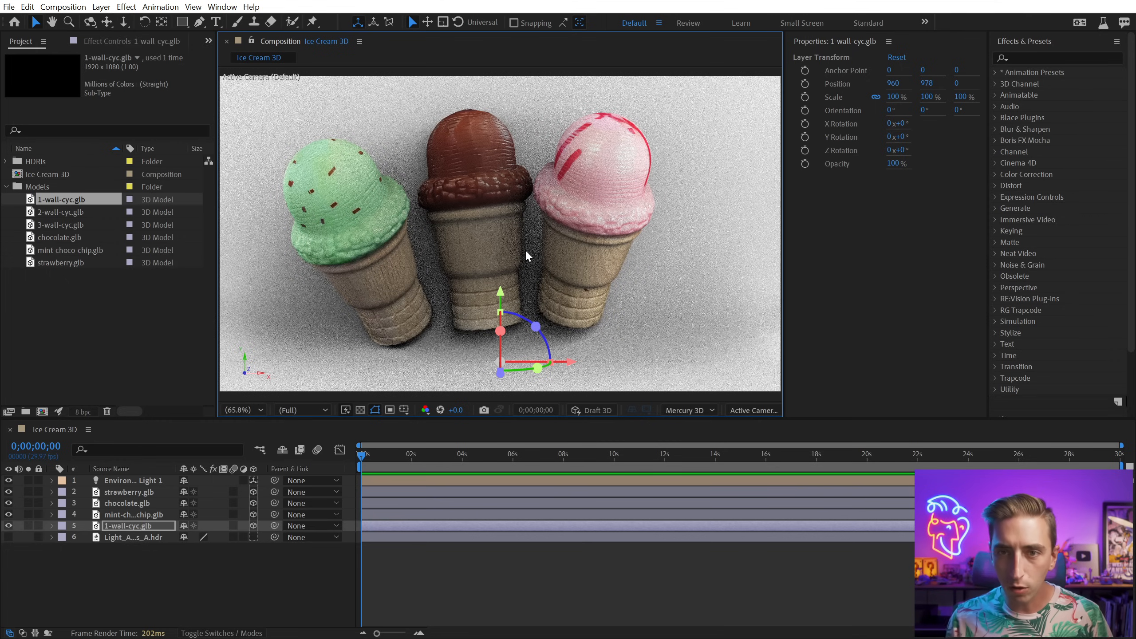
# Step: Inspect the cones' render quality up close, then turn on Draft 3D and toggle the extended viewer off and back on
pyautogui.scroll(1, 525, 249)
pyautogui.scroll(1, 532, 251)
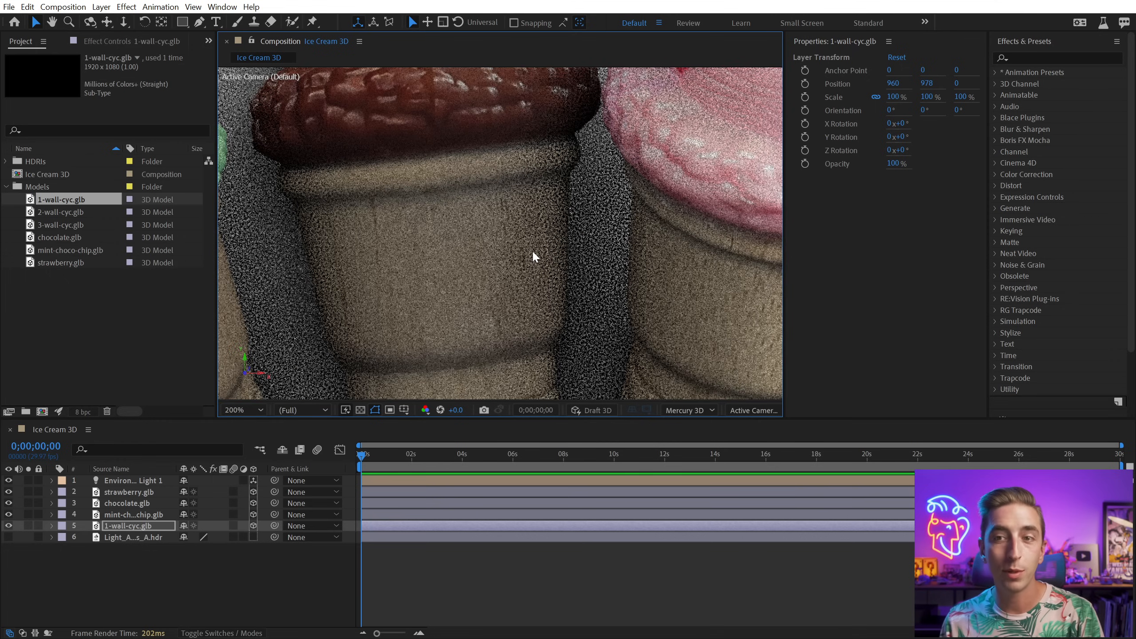
pyautogui.scroll(-3, 531, 251)
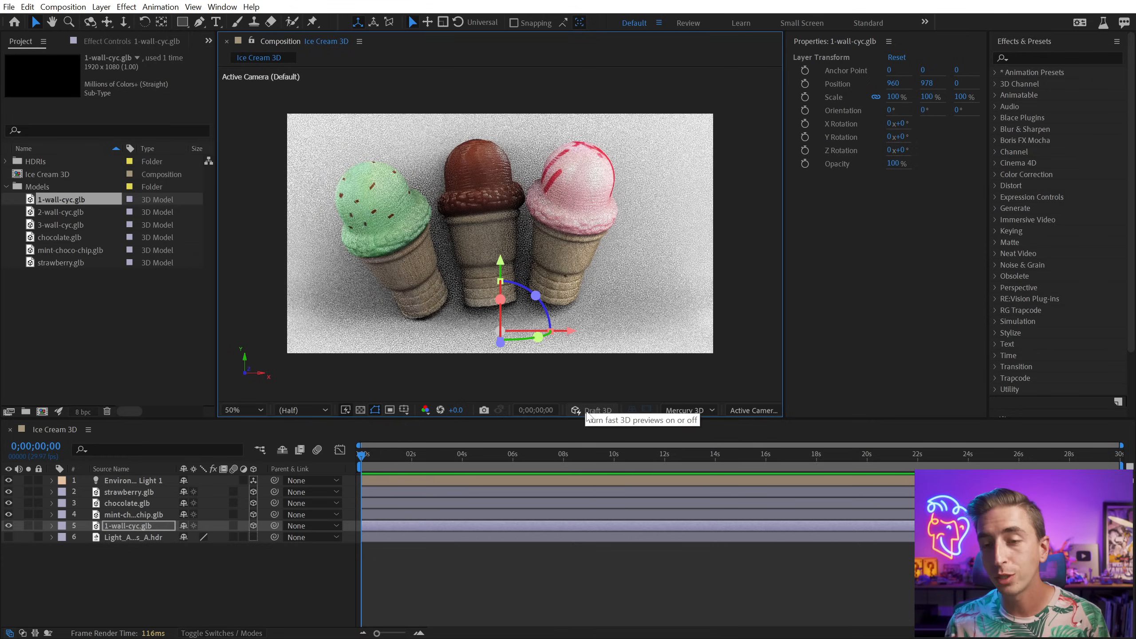
pyautogui.click(603, 411)
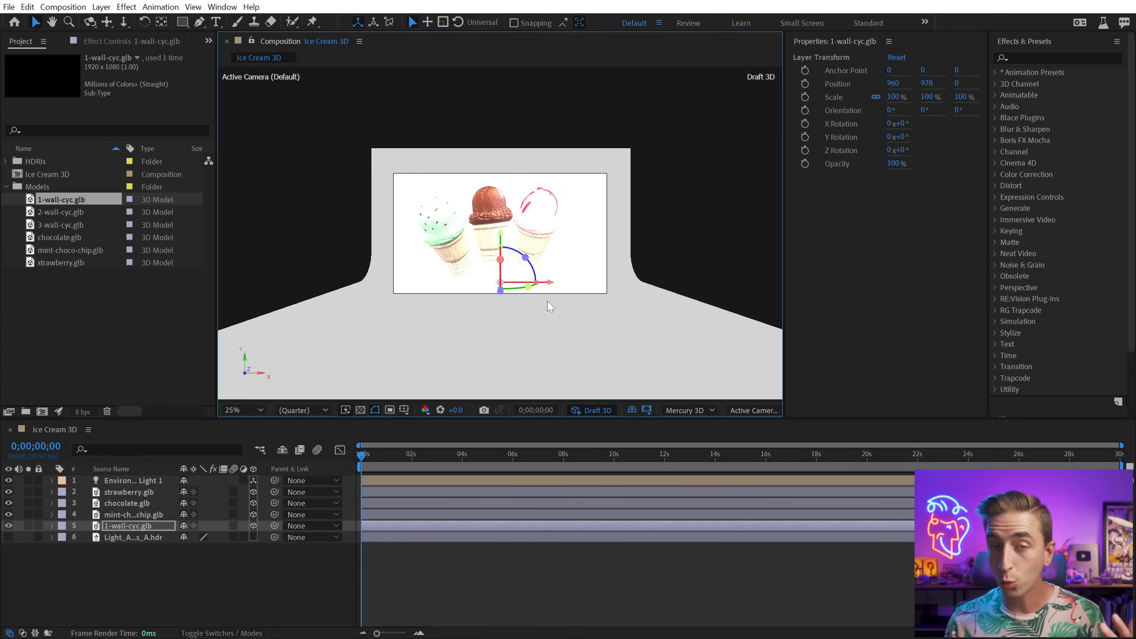
pyautogui.click(647, 410)
pyautogui.click(647, 411)
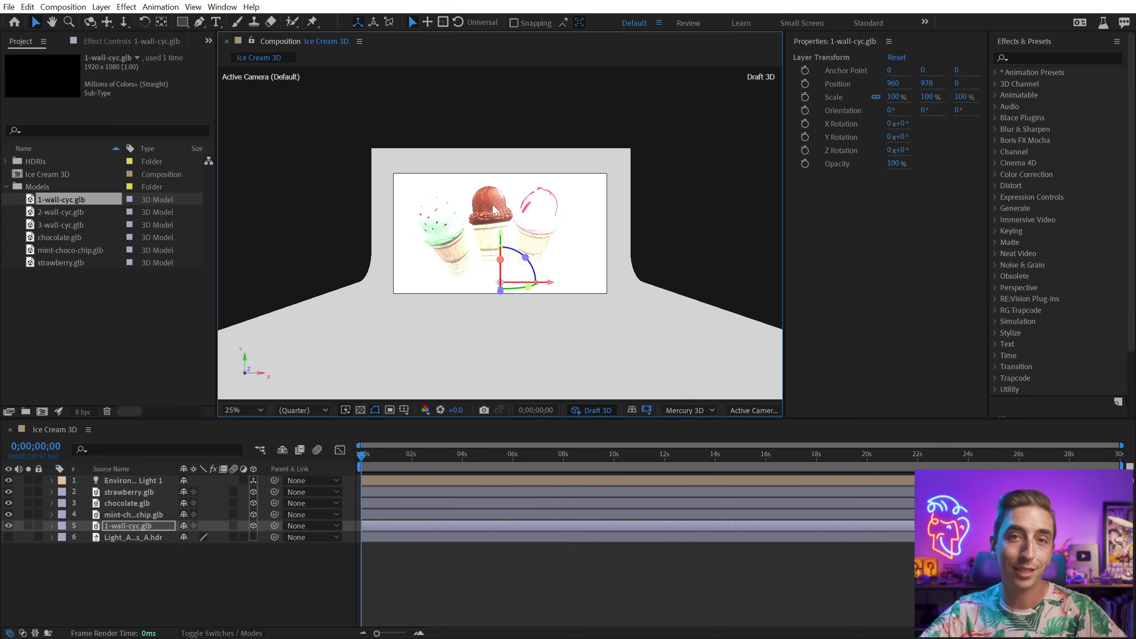
pyautogui.press('.')
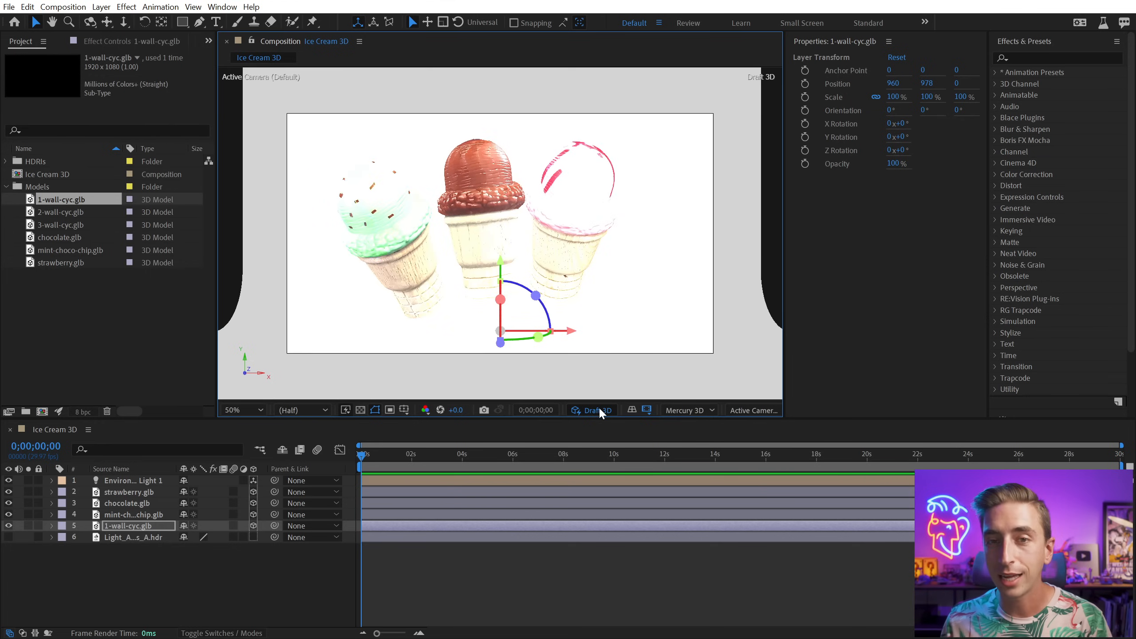
# Step: Turn off Draft 3D and set Environment Light 1's intensity to 499%
pyautogui.click(147, 481)
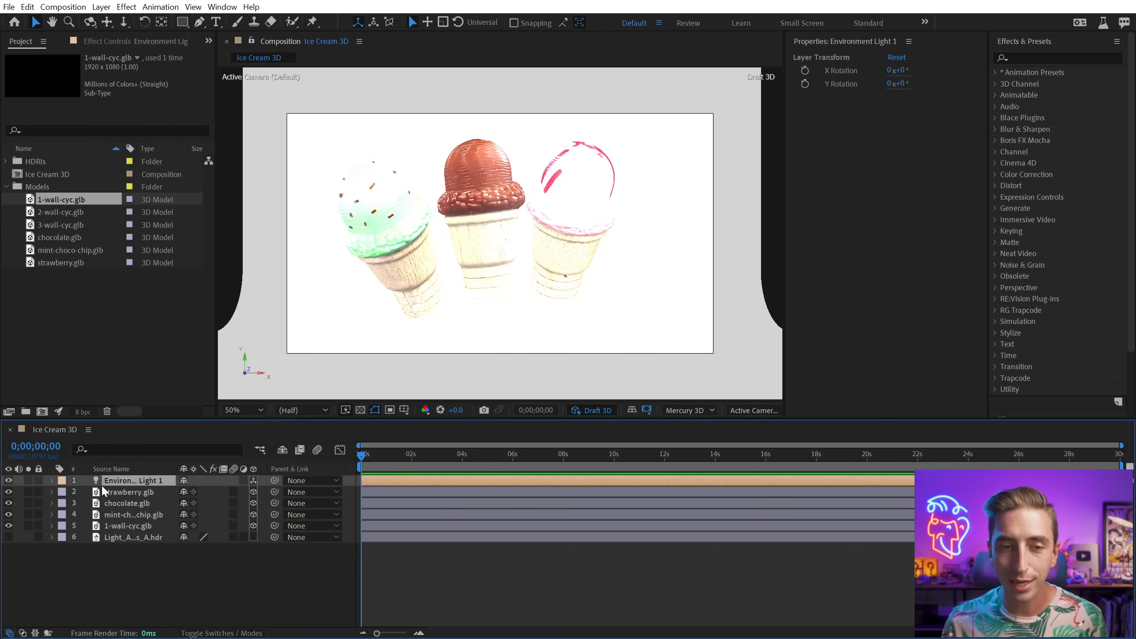
pyautogui.press('t')
pyautogui.moveTo(188, 504); pyautogui.dragTo(105, 516)
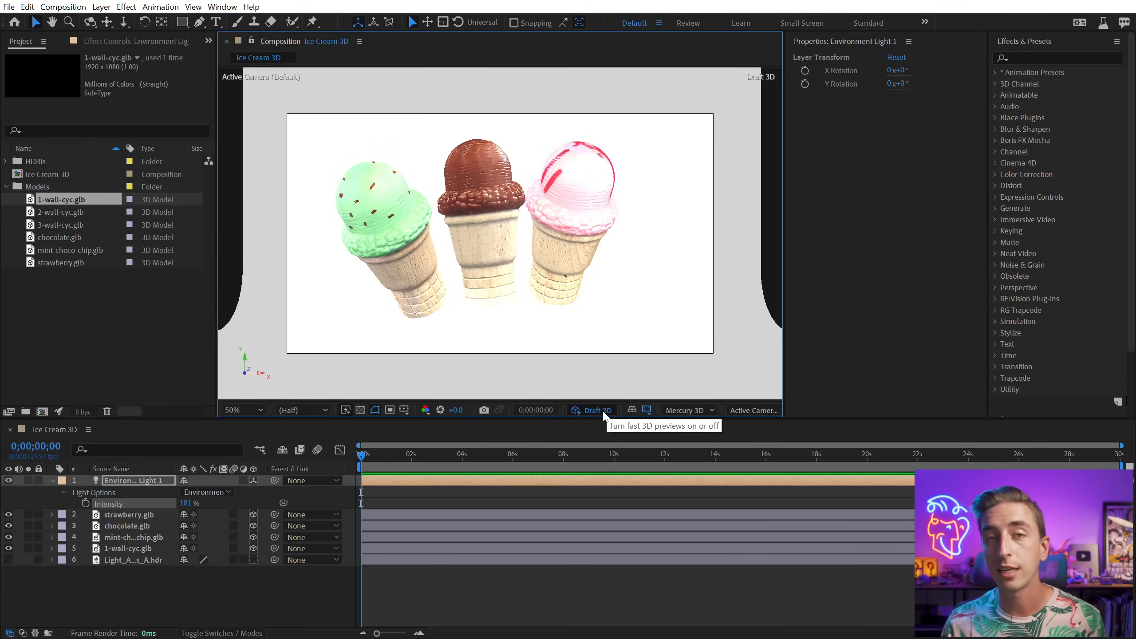
pyautogui.click(598, 410)
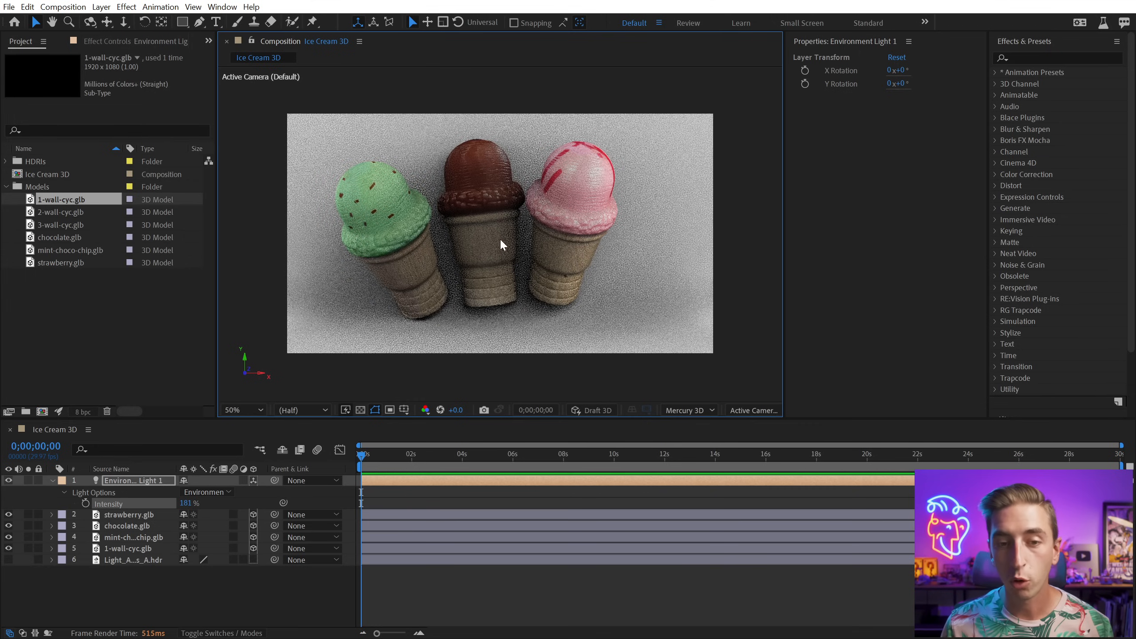
pyautogui.moveTo(185, 503); pyautogui.dragTo(372, 475)
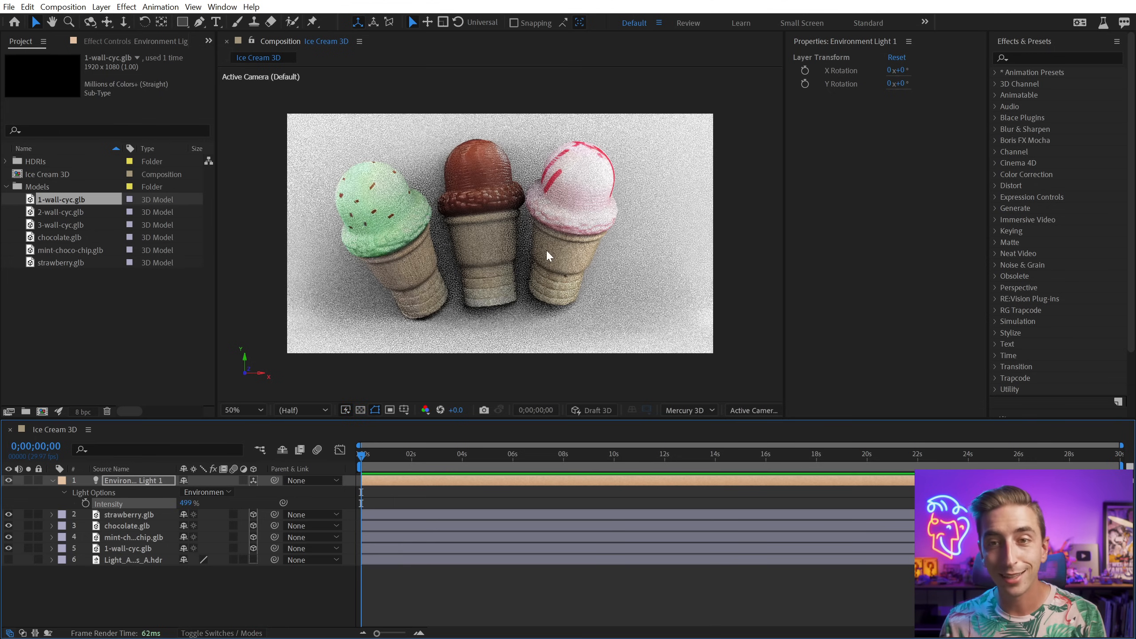
pyautogui.click(683, 406)
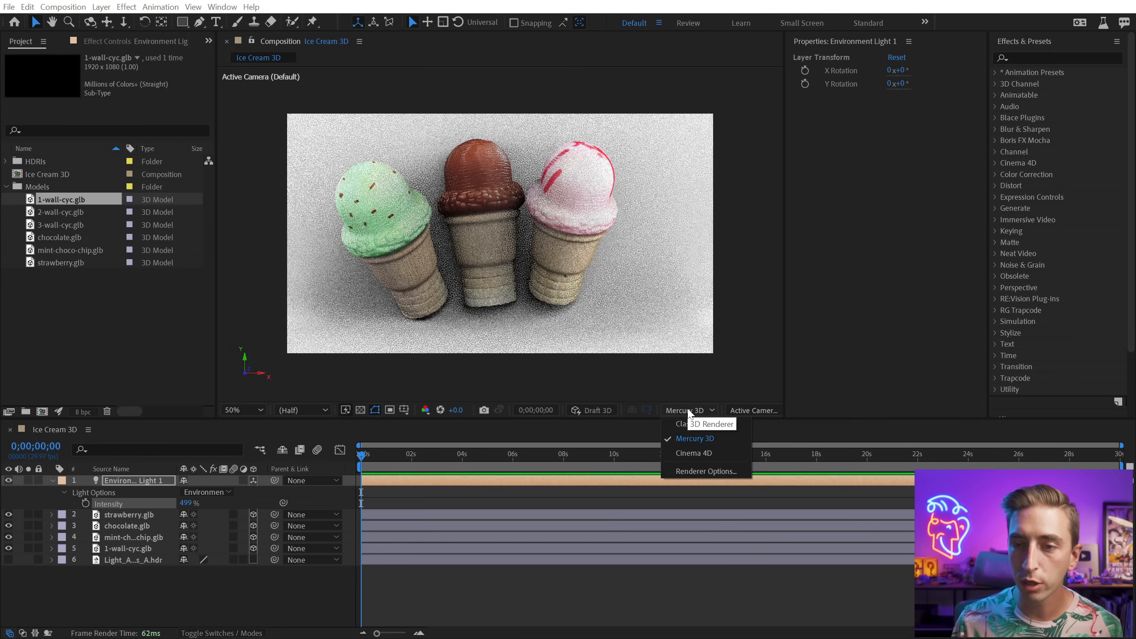
pyautogui.click(696, 480)
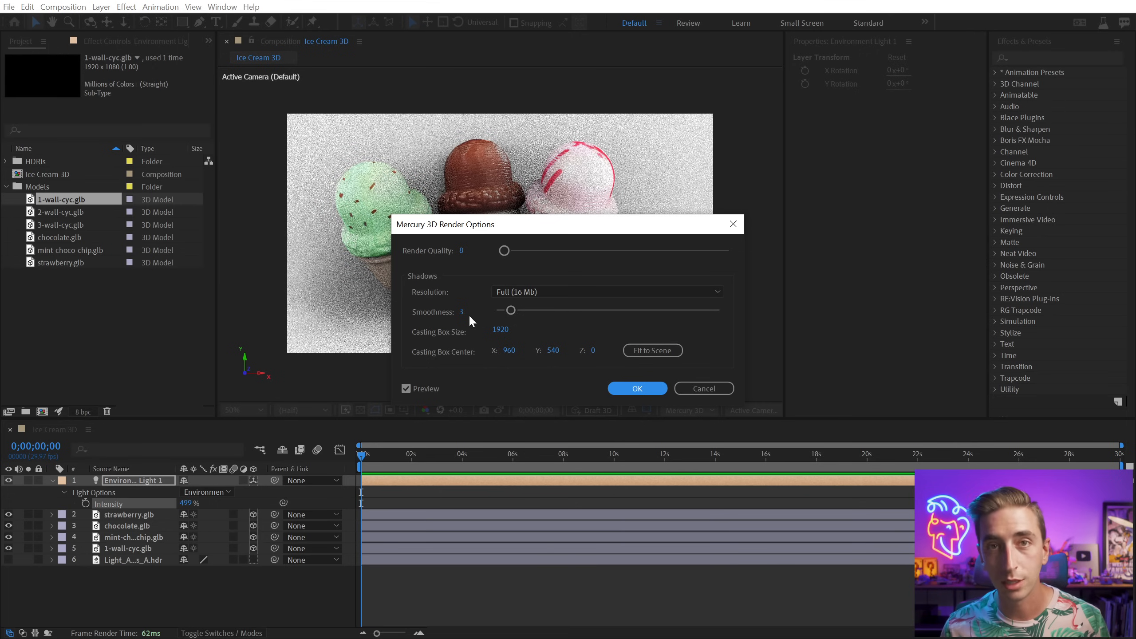
pyautogui.moveTo(517, 229); pyautogui.dragTo(660, 222)
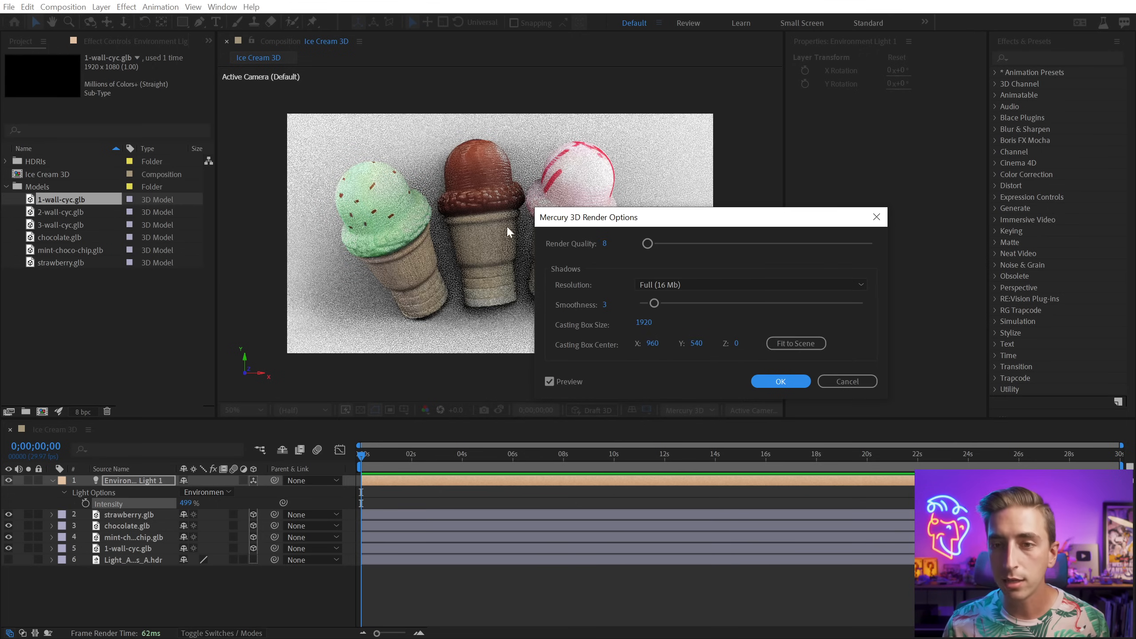
pyautogui.click(840, 382)
# Step: Magnify the chocolate and strawberry scoops to 200% and open the Mercury 3D render options
pyautogui.scroll(2, 445, 246)
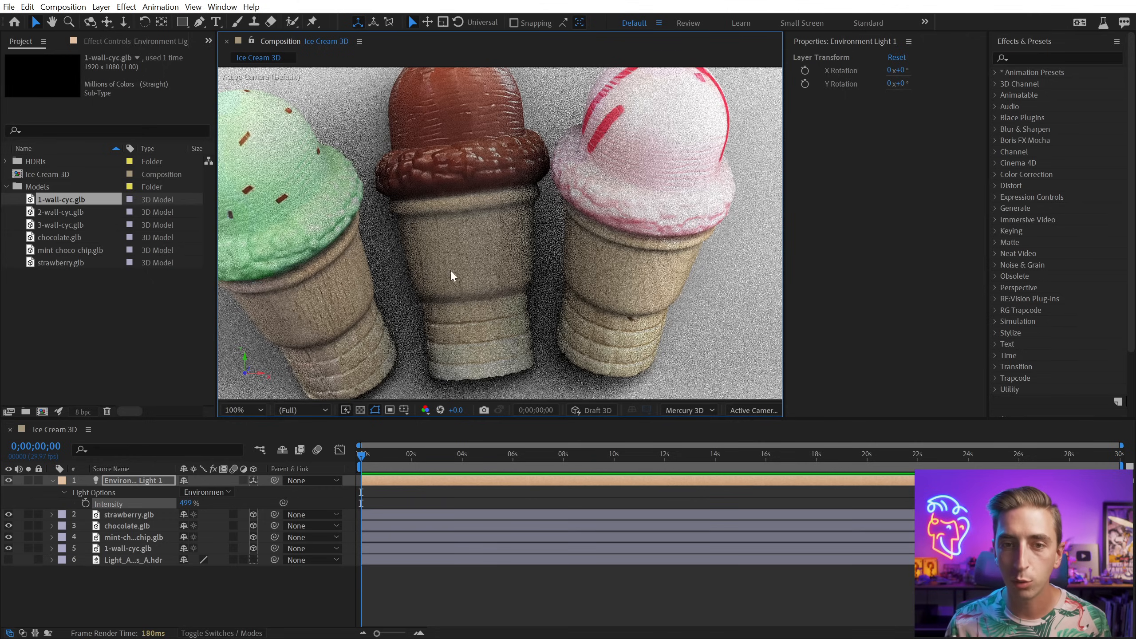
pyautogui.scroll(1, 452, 270)
pyautogui.press('h')
pyautogui.moveTo(602, 265); pyautogui.dragTo(578, 152)
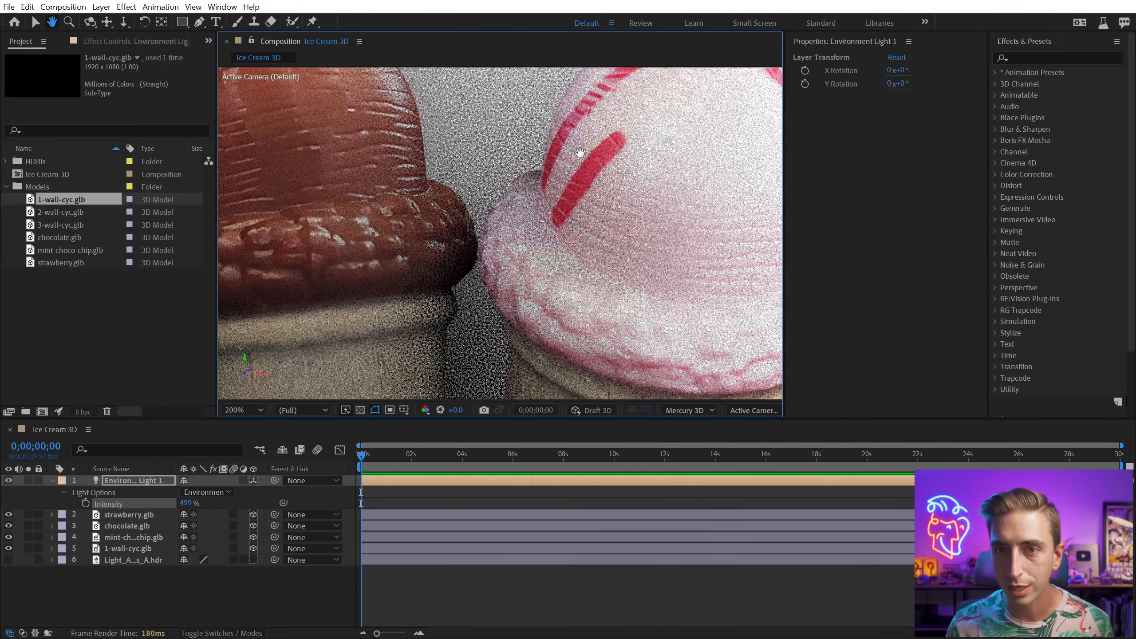
pyautogui.press('v')
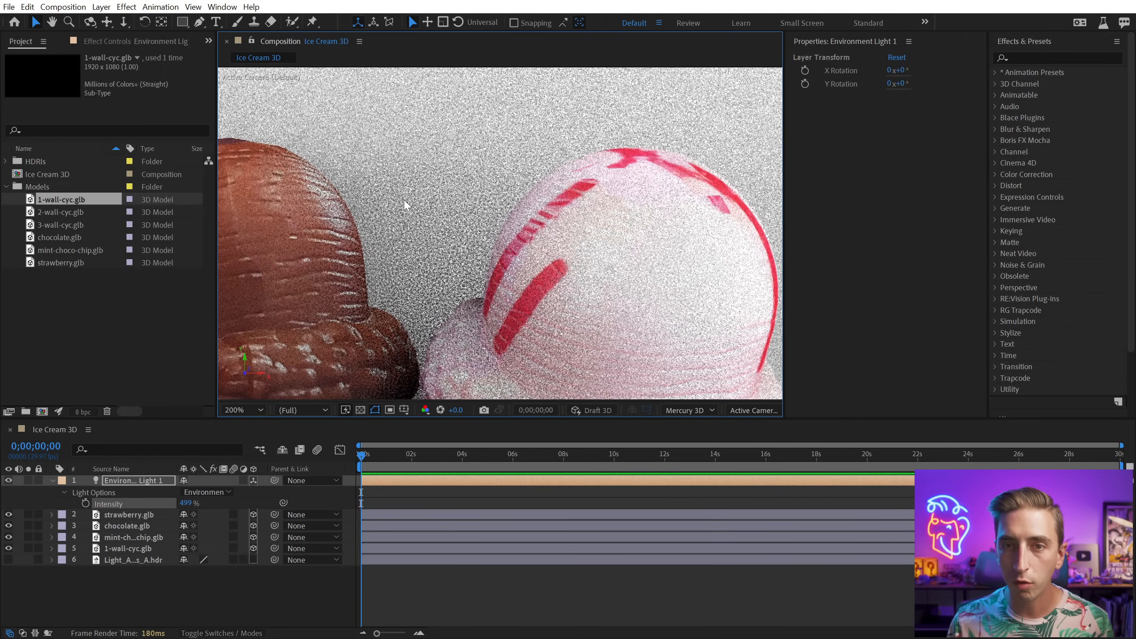
pyautogui.click(677, 410)
pyautogui.click(706, 471)
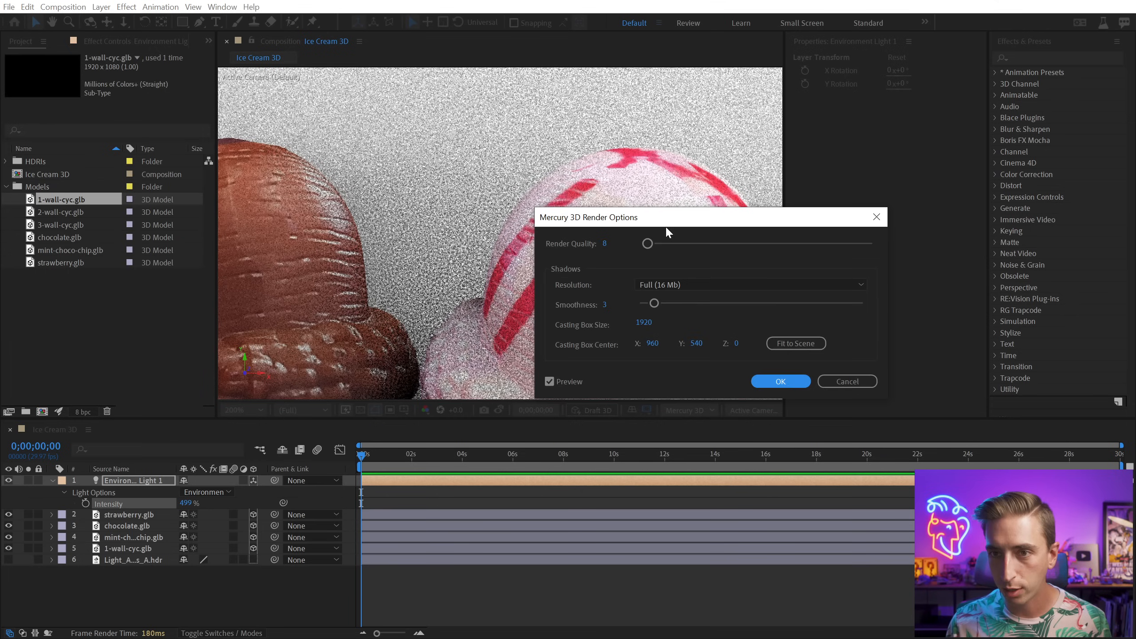
# Step: Try render quality values of 80, 66 and 90, then return the render quality to 8
pyautogui.moveTo(660, 221); pyautogui.dragTo(635, 345)
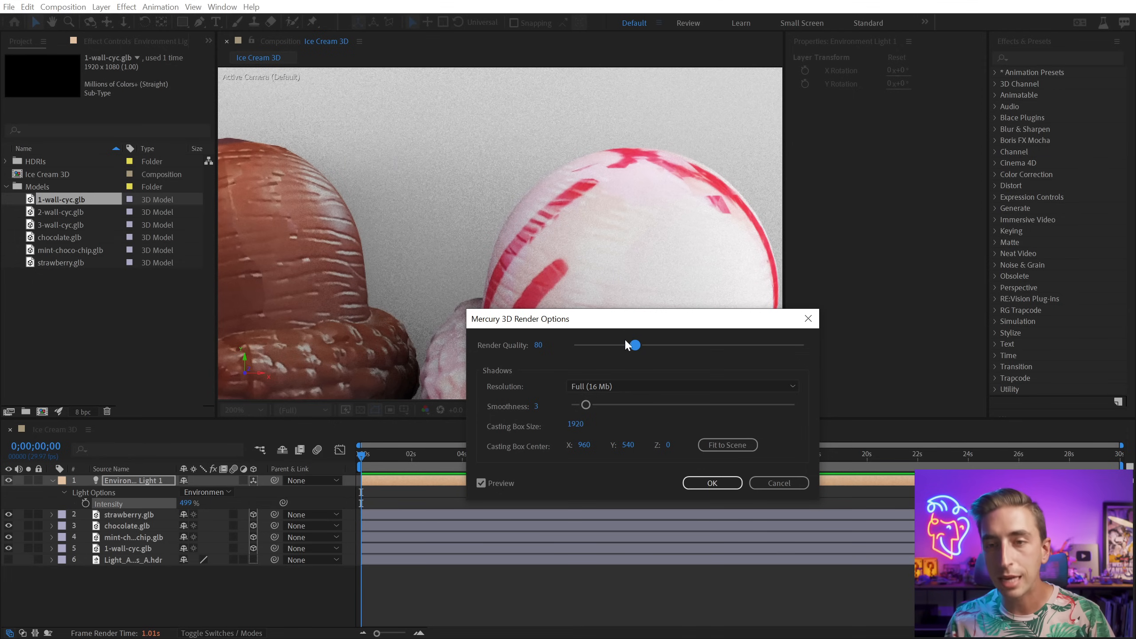
pyautogui.moveTo(634, 346)
pyautogui.mouseDown()
pyautogui.moveTo(650, 349)
pyautogui.moveTo(623, 345)
pyautogui.mouseUp()
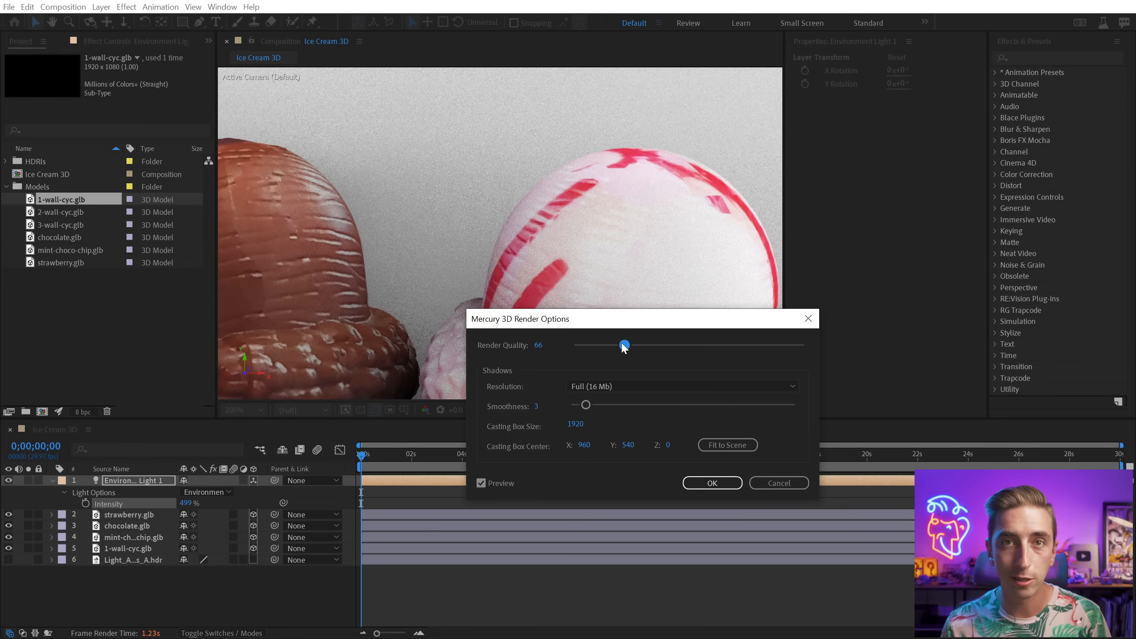
pyautogui.moveTo(627, 348); pyautogui.dragTo(637, 352)
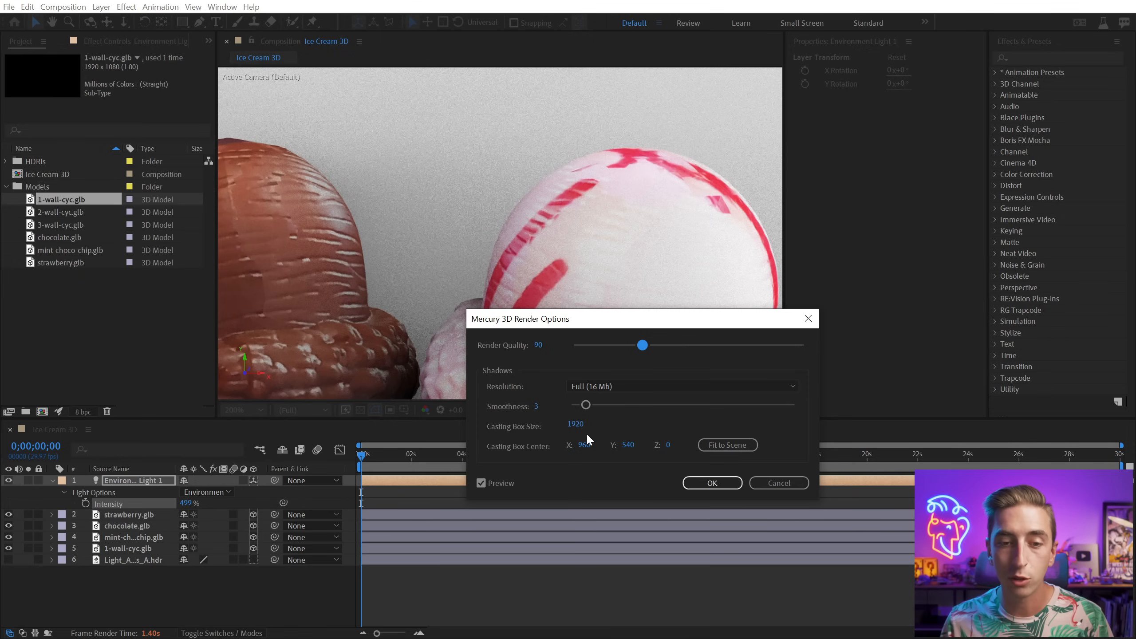
pyautogui.moveTo(617, 345); pyautogui.dragTo(577, 347)
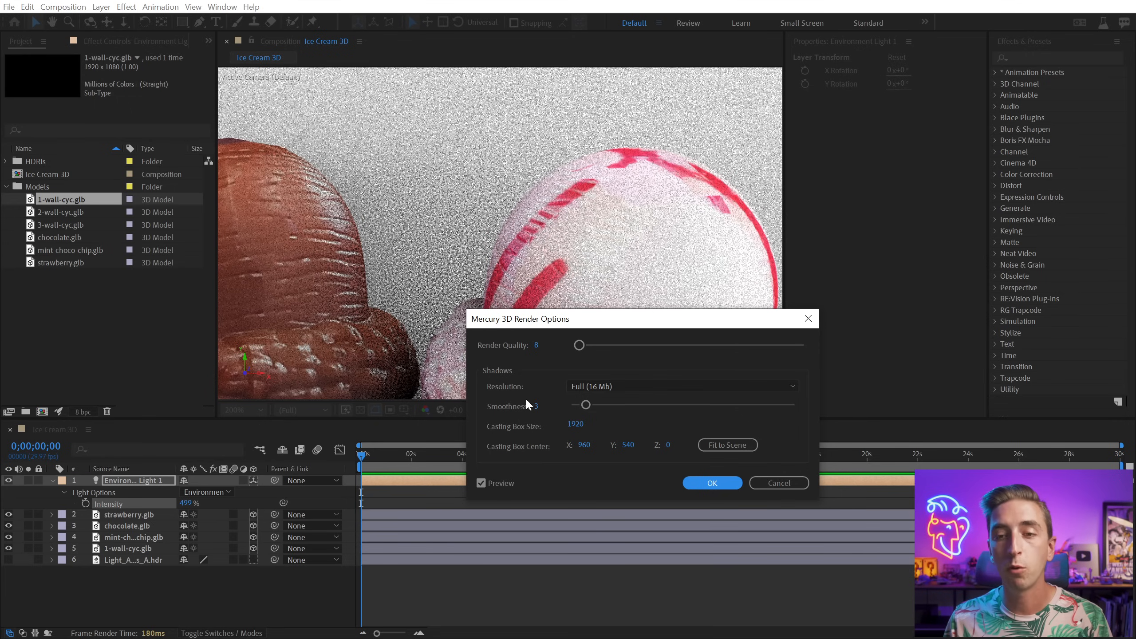
# Step: Keep the shadow resolution at Full (16 Mb), set the shadow smoothness to 10, and apply the render options
pyautogui.click(593, 385)
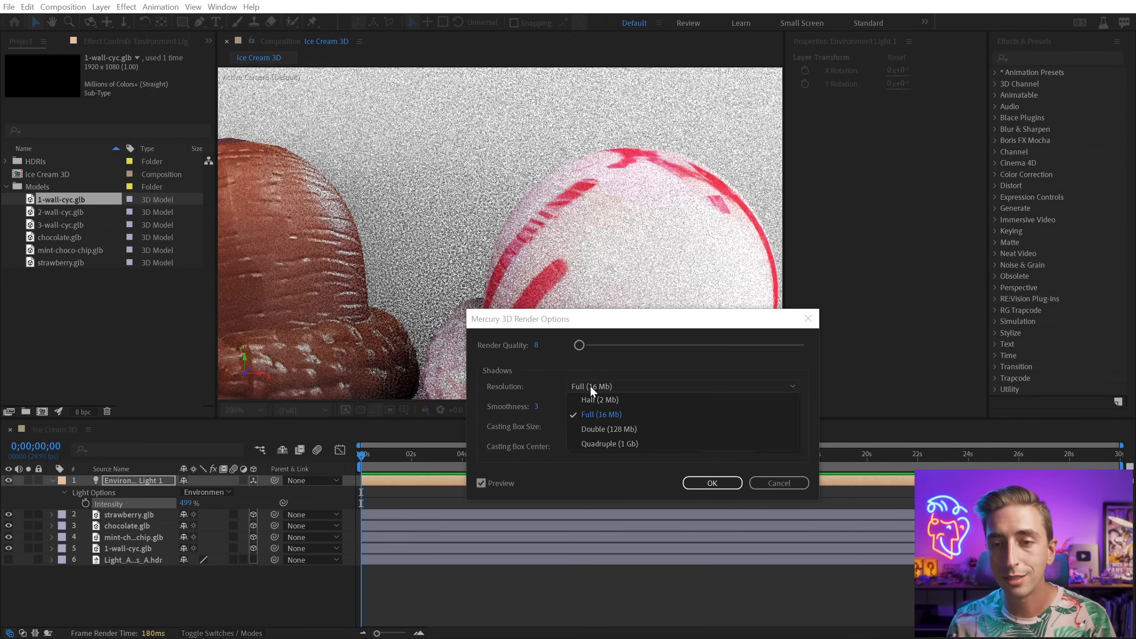
pyautogui.click(602, 420)
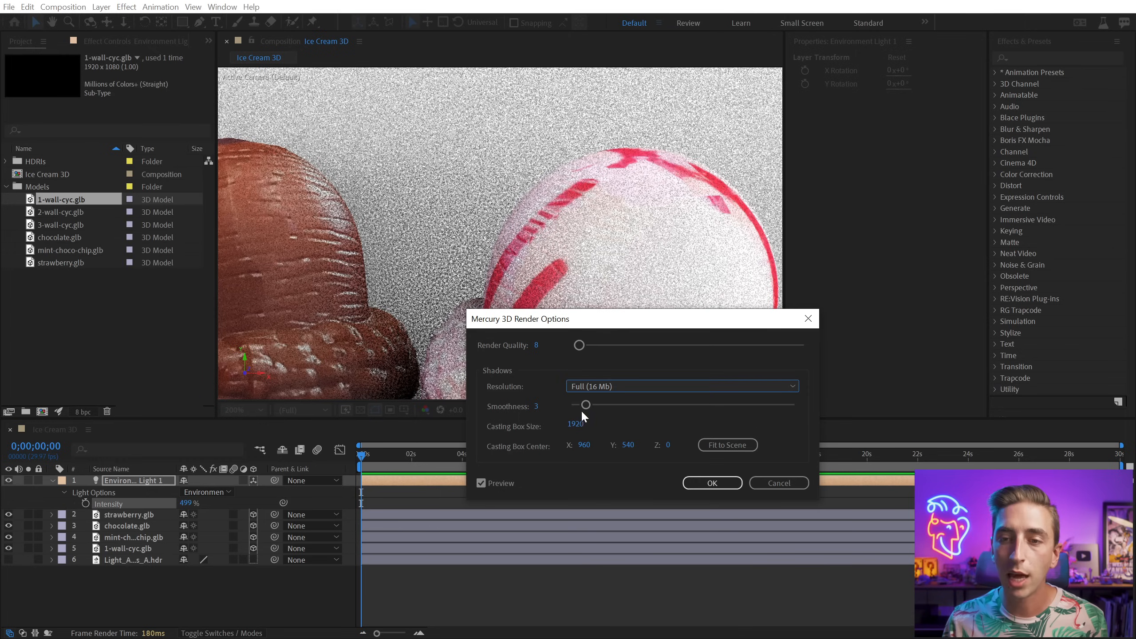
pyautogui.moveTo(586, 405); pyautogui.dragTo(636, 409)
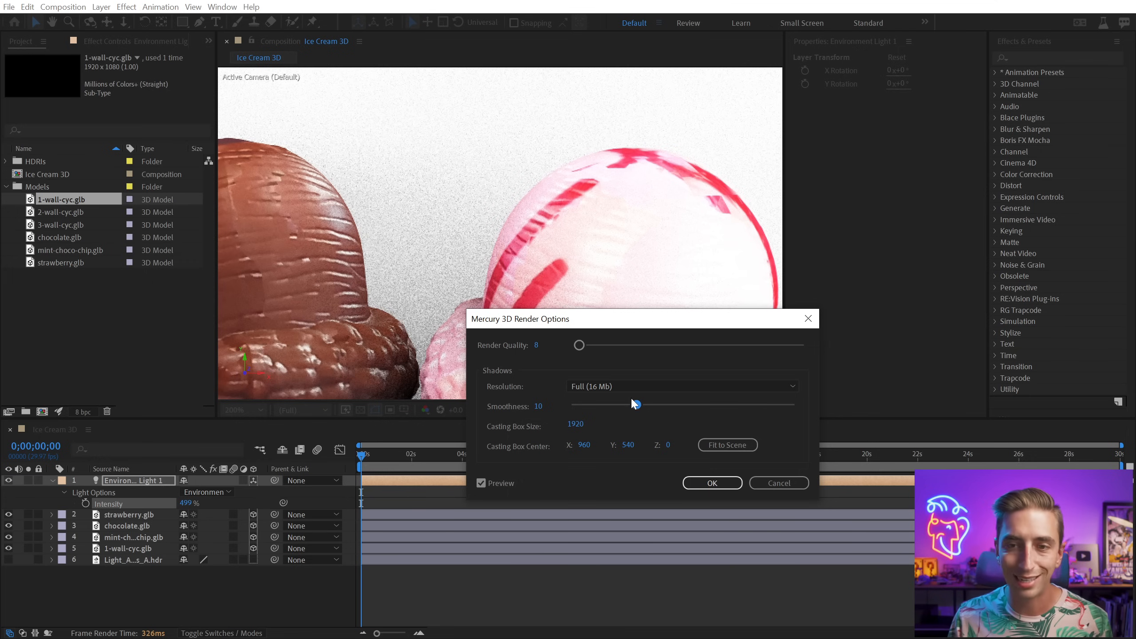
pyautogui.click(711, 483)
pyautogui.scroll(-1, 470, 321)
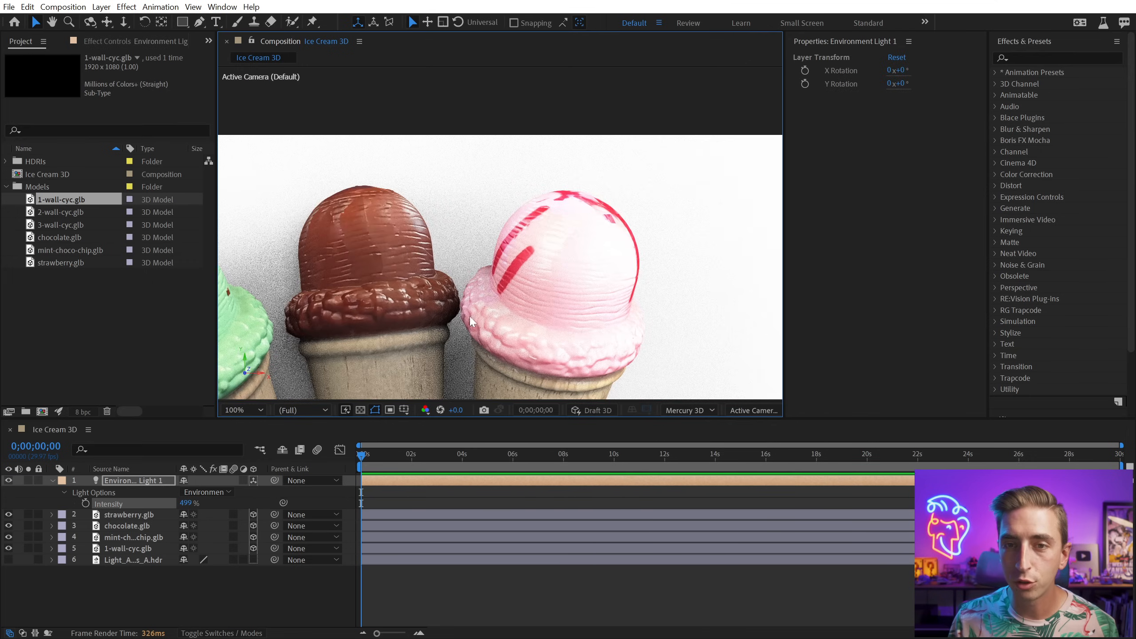
pyautogui.scroll(-2, 471, 322)
pyautogui.moveTo(488, 233); pyautogui.dragTo(503, 256)
pyautogui.press('v')
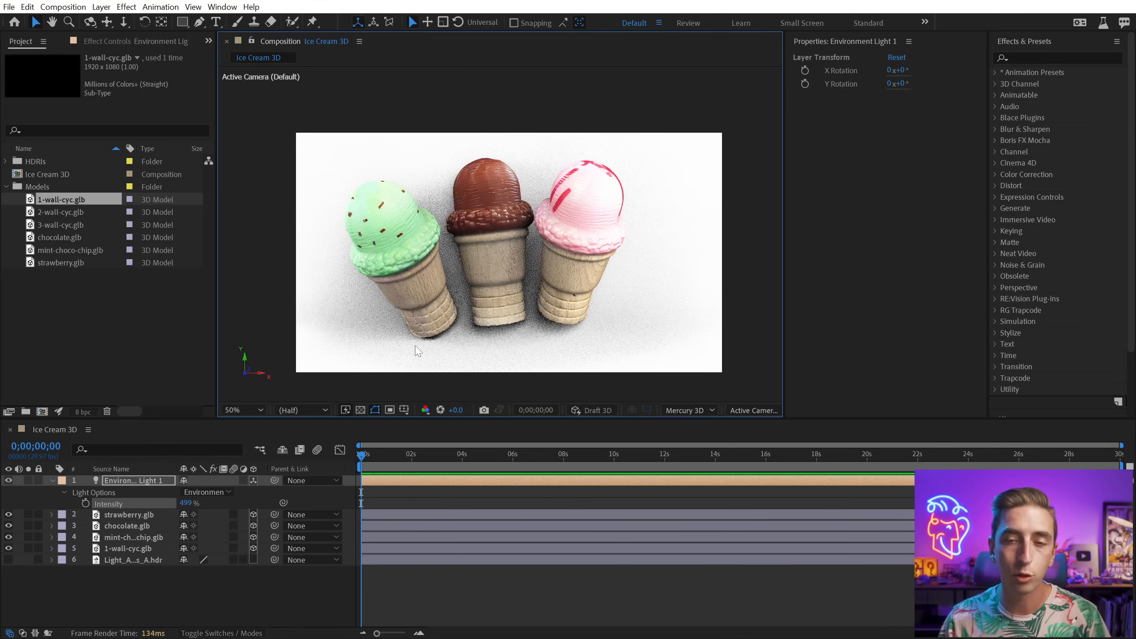
# Step: Push 1-wall-cyc.glb back to a Z position of 808 and raise it to a Y position of 701.8
pyautogui.click(123, 481)
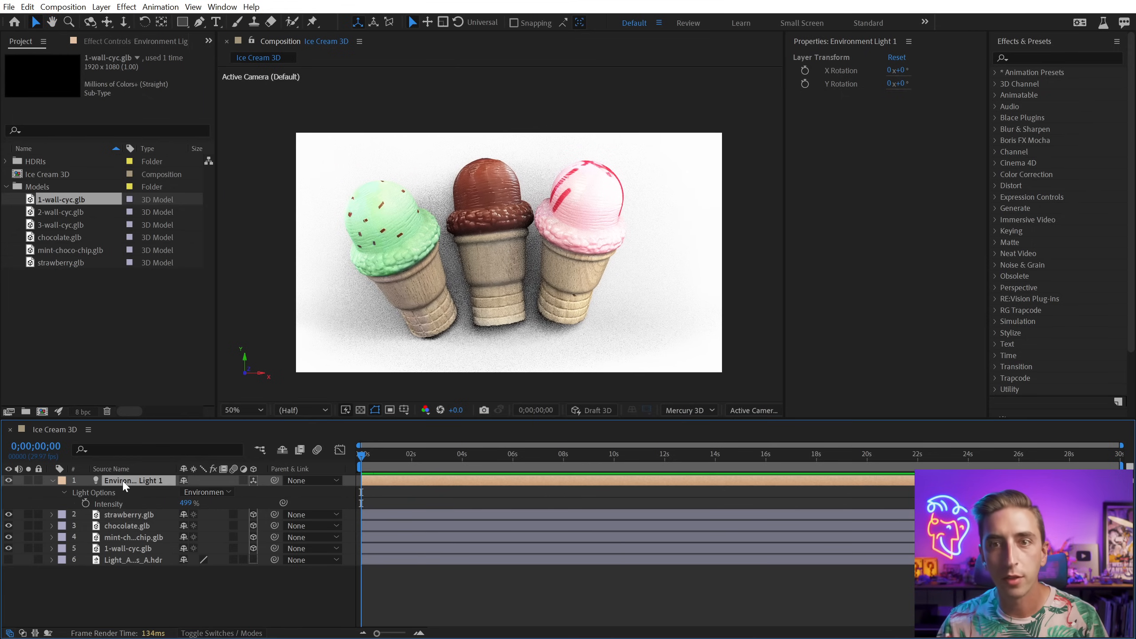
pyautogui.click(140, 560)
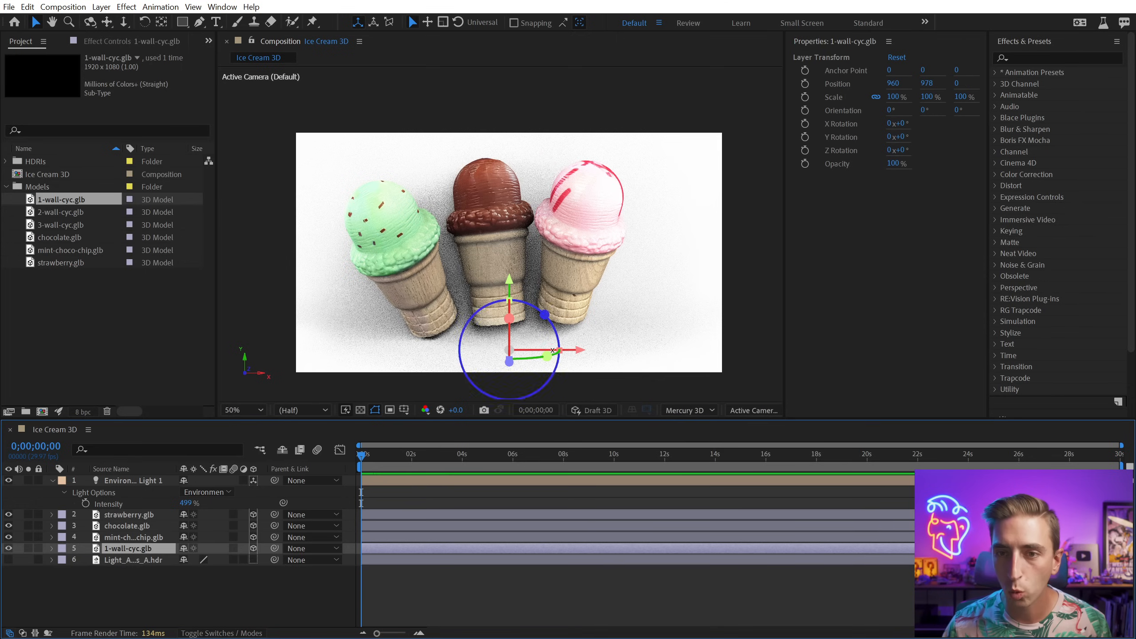
pyautogui.moveTo(509, 362)
pyautogui.mouseDown()
pyautogui.moveTo(515, 388)
pyautogui.moveTo(503, 349)
pyautogui.mouseUp()
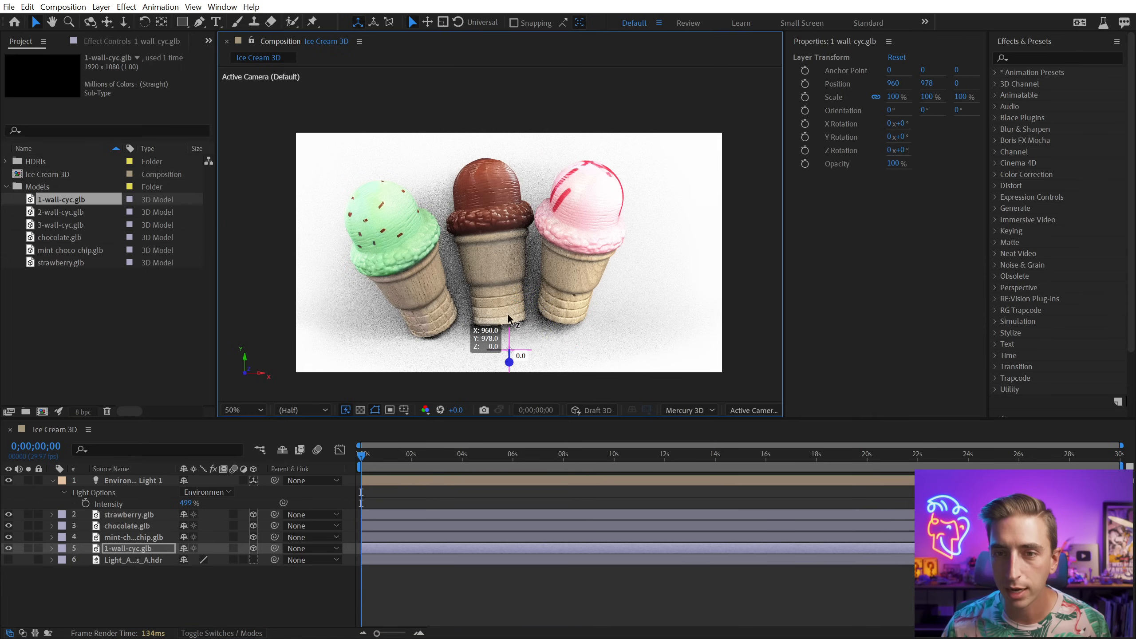
pyautogui.press('p')
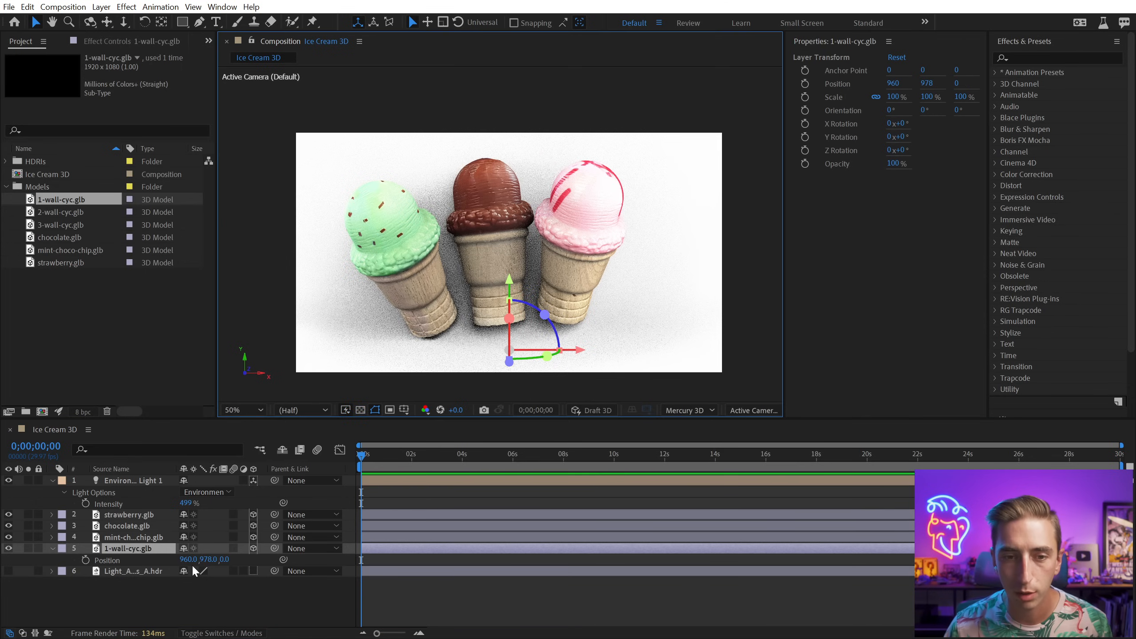
pyautogui.moveTo(225, 565); pyautogui.dragTo(761, 501)
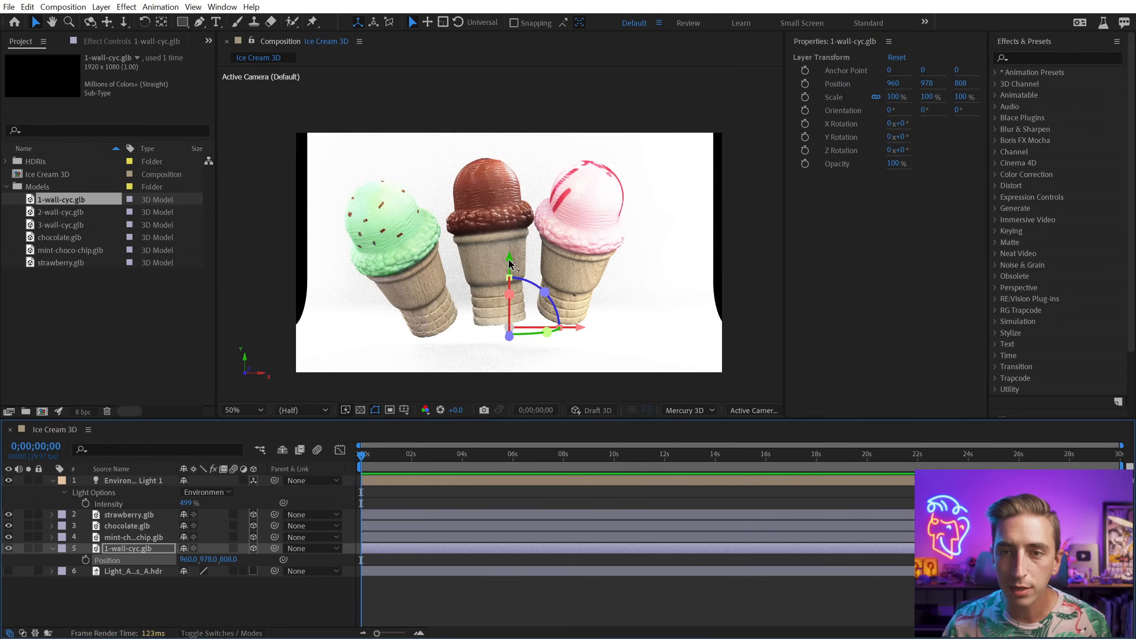
pyautogui.moveTo(510, 260); pyautogui.dragTo(544, 206)
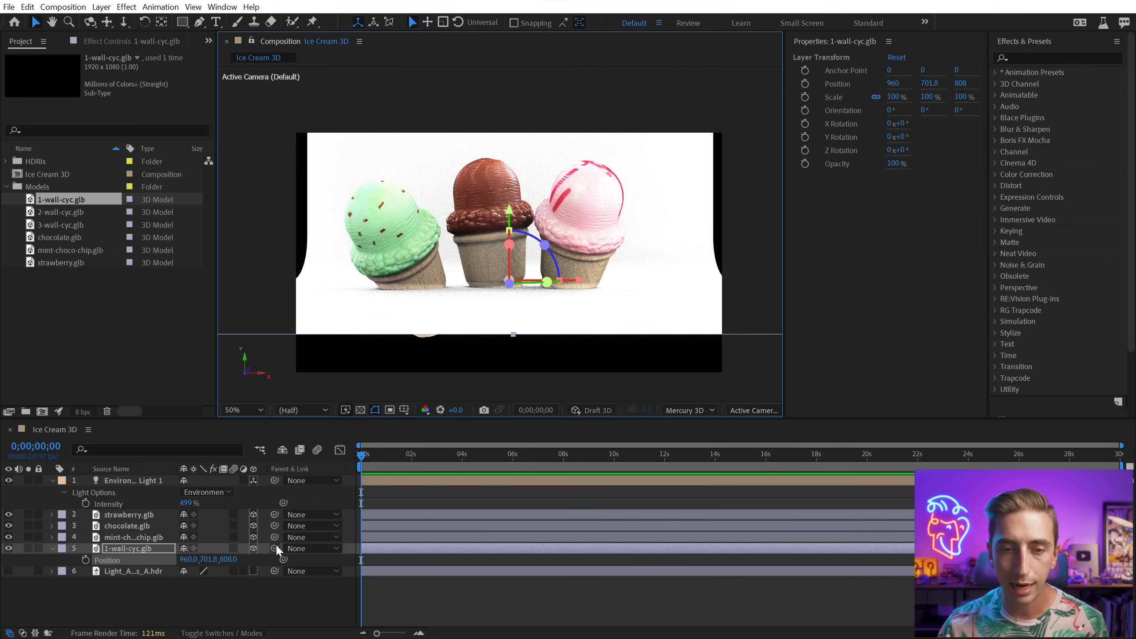
# Step: Unlink the scale dimensions of 1-wall-cyc.glb and set its Z scale to 1%
pyautogui.press('s')
pyautogui.click(184, 560)
pyautogui.click(242, 559)
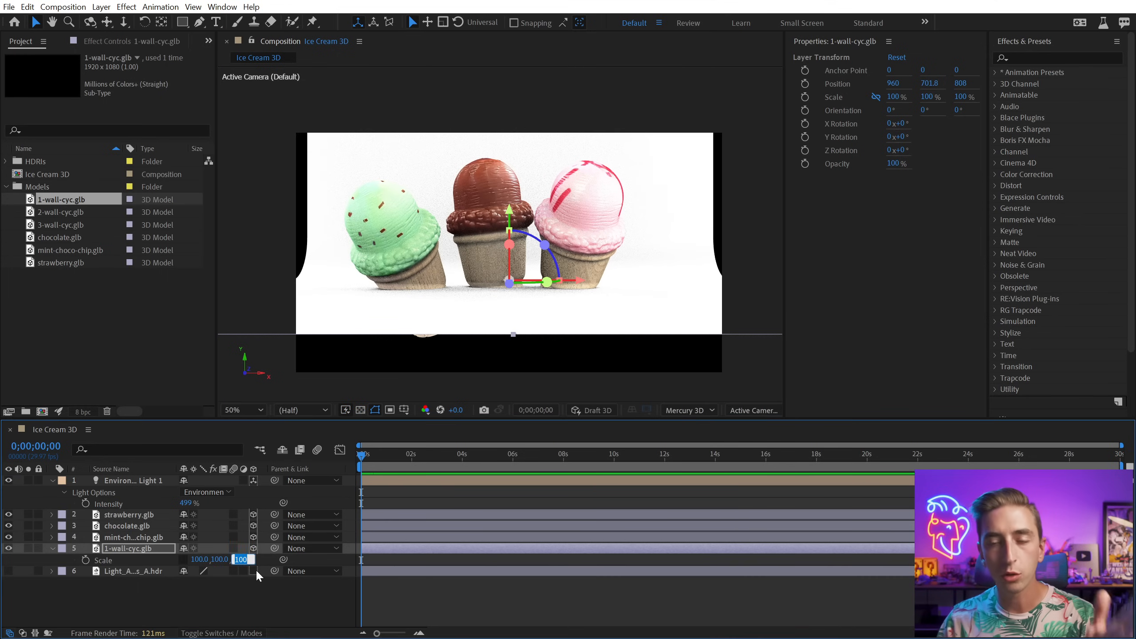
pyautogui.write('1')
pyautogui.press('Return')
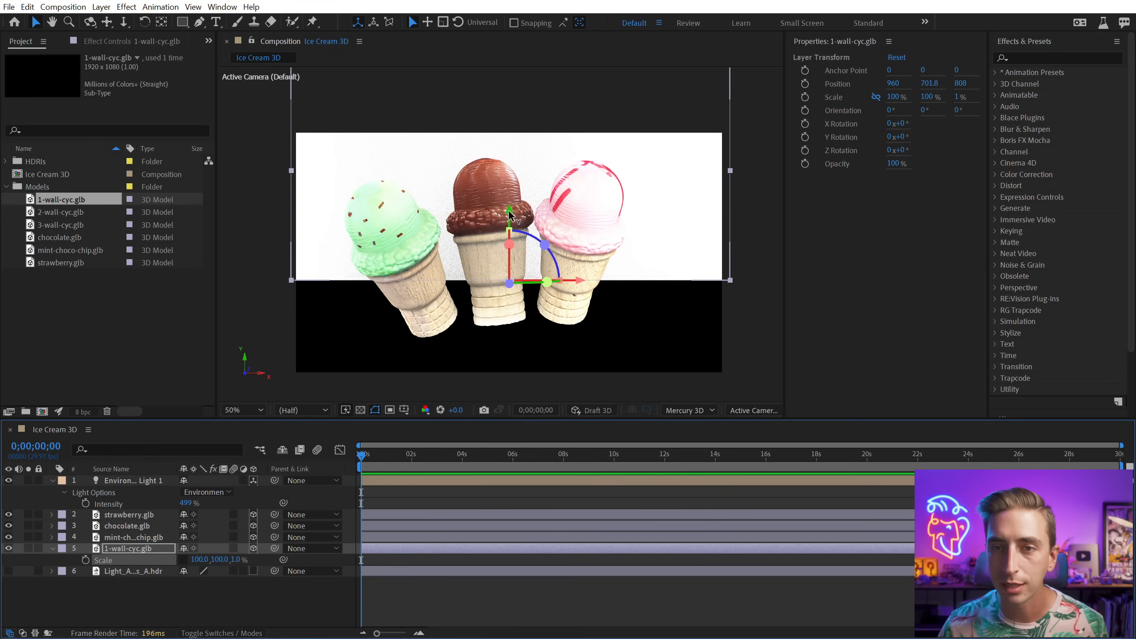
# Step: Stretch 1-wall-cyc.glb to 116.9% in X and 163.9% in Y, and reposition it at Y 1551.3 and Z 337
pyautogui.moveTo(513, 213); pyautogui.dragTo(515, 291)
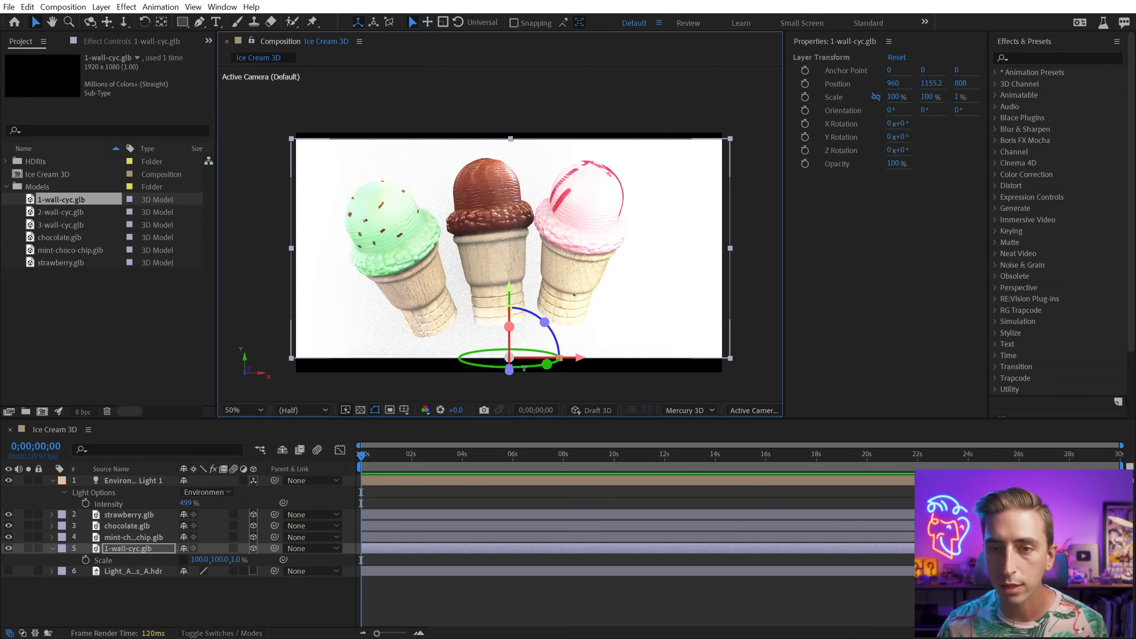
pyautogui.moveTo(545, 365)
pyautogui.mouseDown()
pyautogui.moveTo(597, 355)
pyautogui.moveTo(555, 359)
pyautogui.mouseUp()
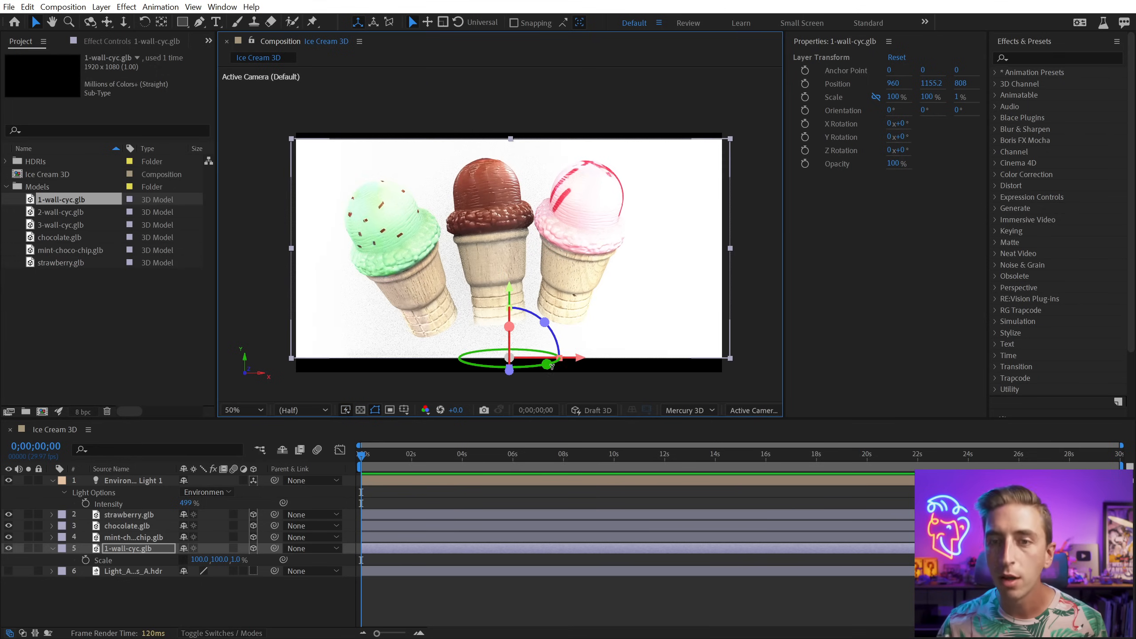
pyautogui.moveTo(510, 138); pyautogui.dragTo(530, 21)
pyautogui.moveTo(509, 287); pyautogui.dragTo(557, 325)
pyautogui.moveTo(728, 246); pyautogui.dragTo(767, 232)
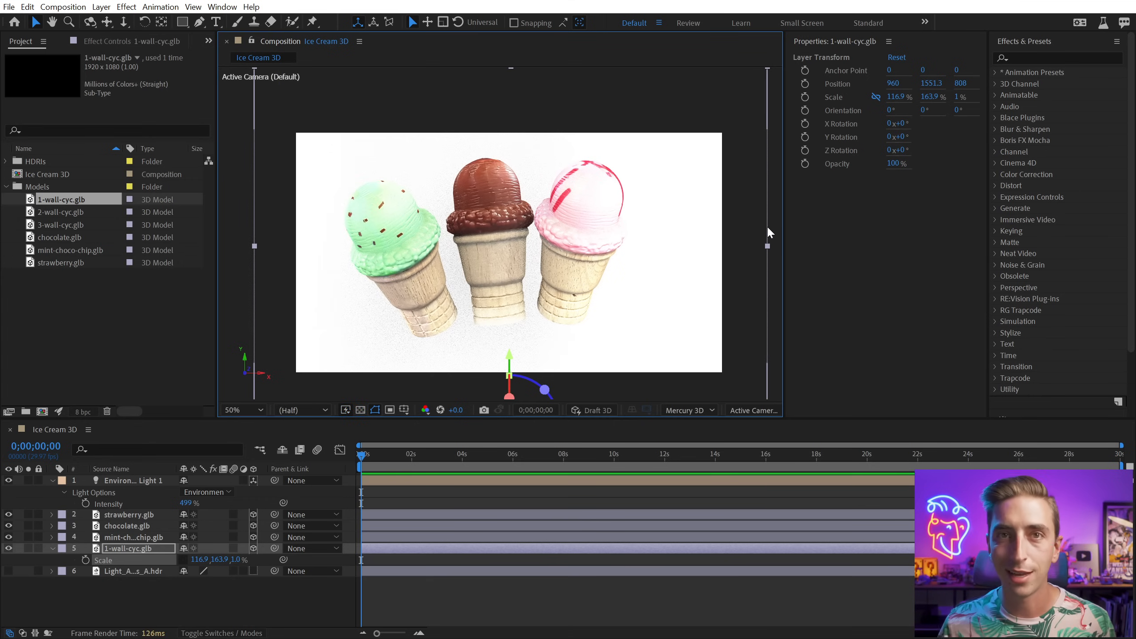
pyautogui.press('p')
pyautogui.moveTo(234, 560); pyautogui.dragTo(43, 558)
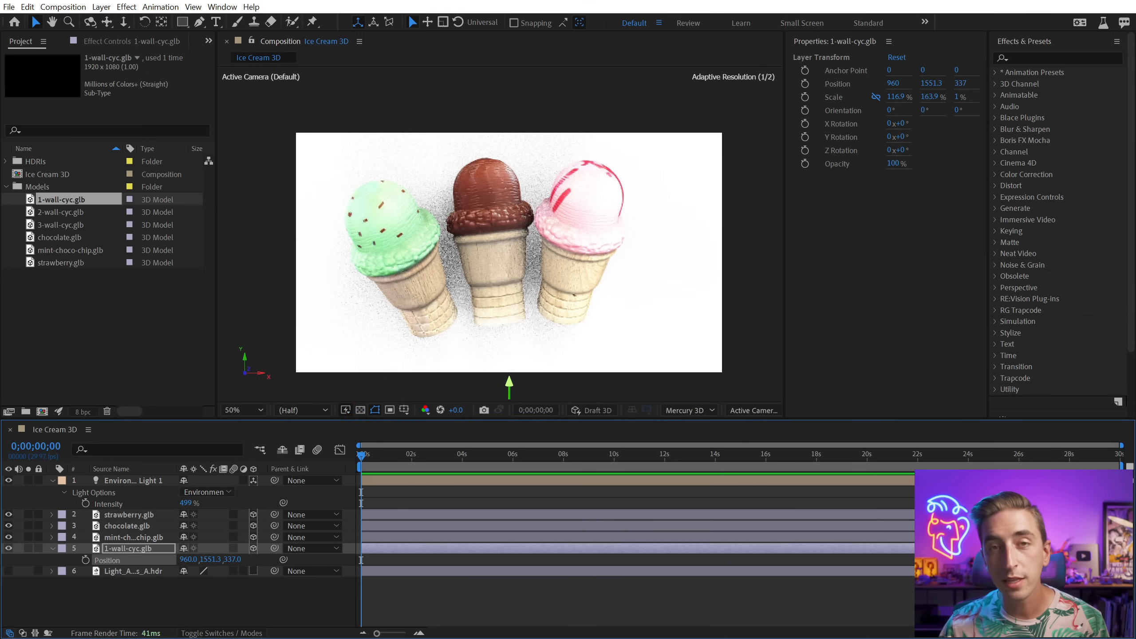
# Step: Fit the shadow casting box to the scene in the Mercury 3D render options
pyautogui.click(703, 412)
pyautogui.click(699, 472)
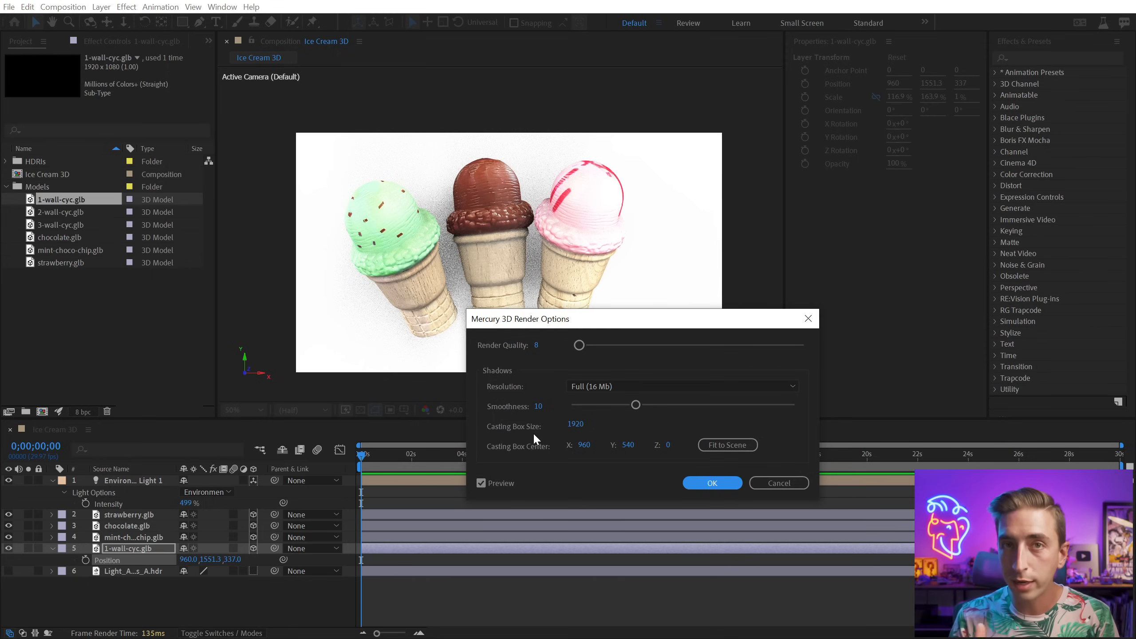
pyautogui.moveTo(589, 320); pyautogui.dragTo(776, 237)
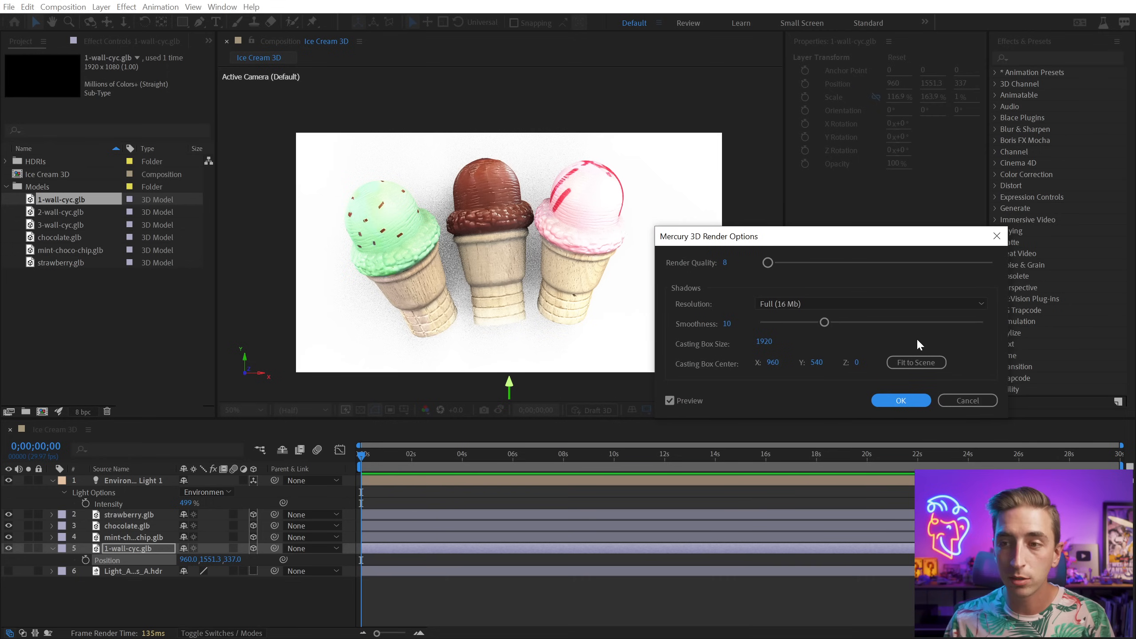
pyautogui.click(916, 363)
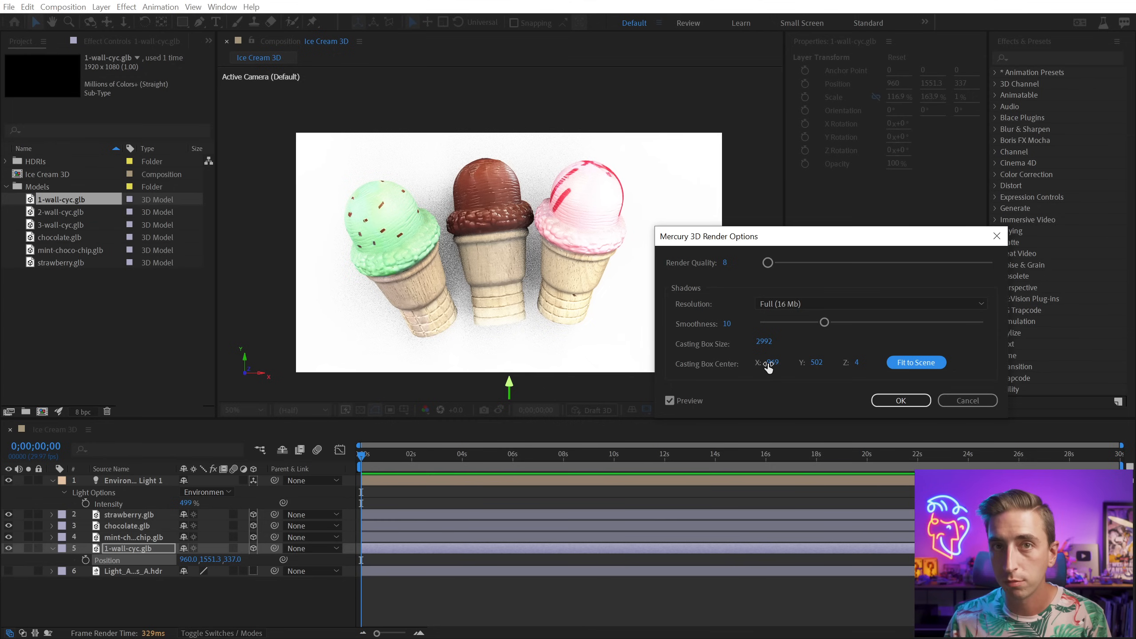
# Step: Try shrinking the shadow casting box to 754 and enlarging it to 1489, shifting its X center to 428 and 932
pyautogui.moveTo(763, 343); pyautogui.dragTo(112, 362)
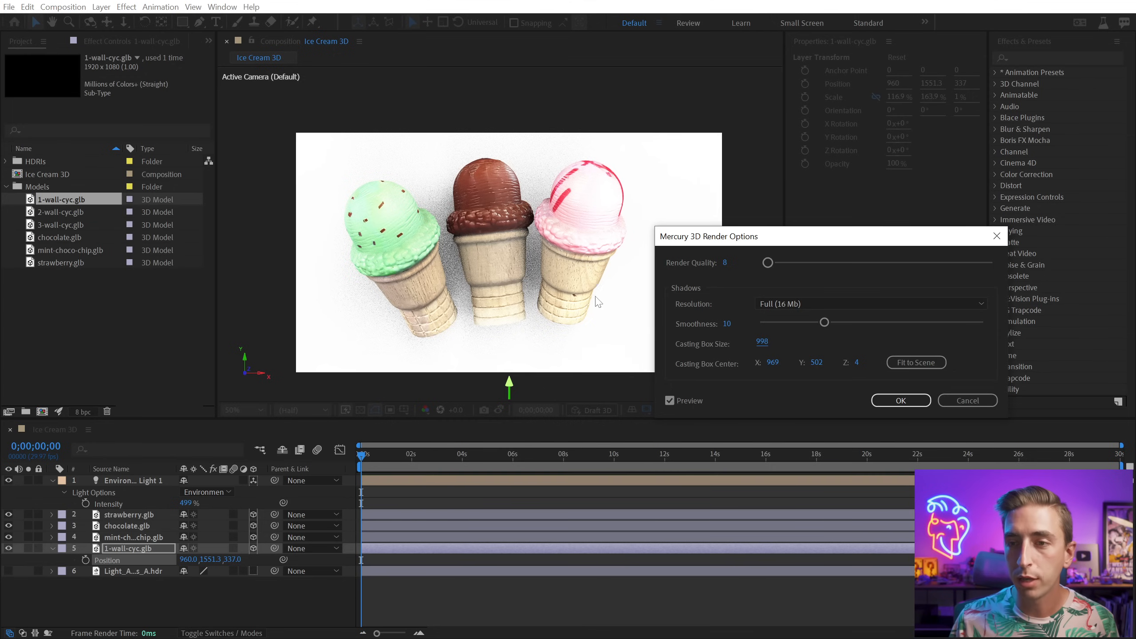
pyautogui.moveTo(760, 340); pyautogui.dragTo(693, 344)
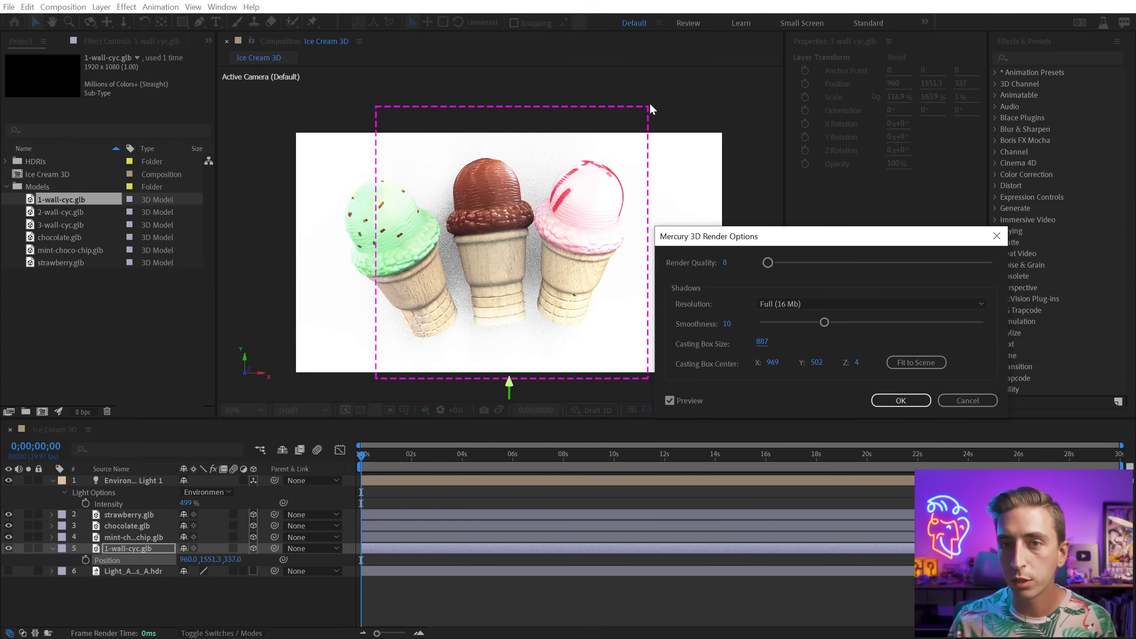
pyautogui.moveTo(763, 343); pyautogui.dragTo(674, 341)
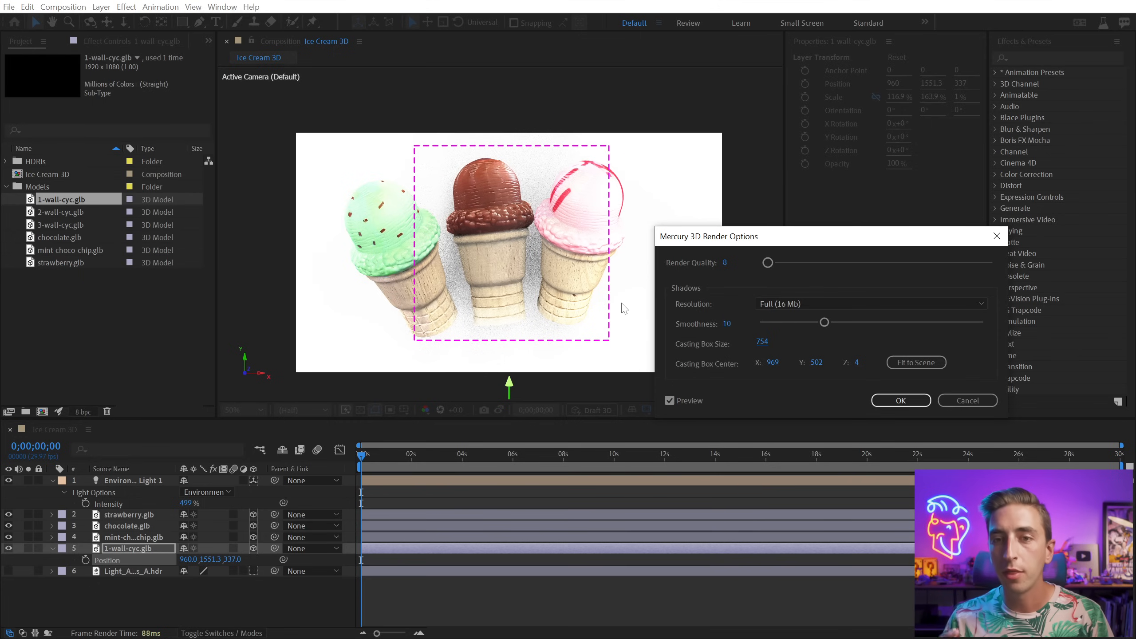
pyautogui.moveTo(773, 362); pyautogui.dragTo(422, 384)
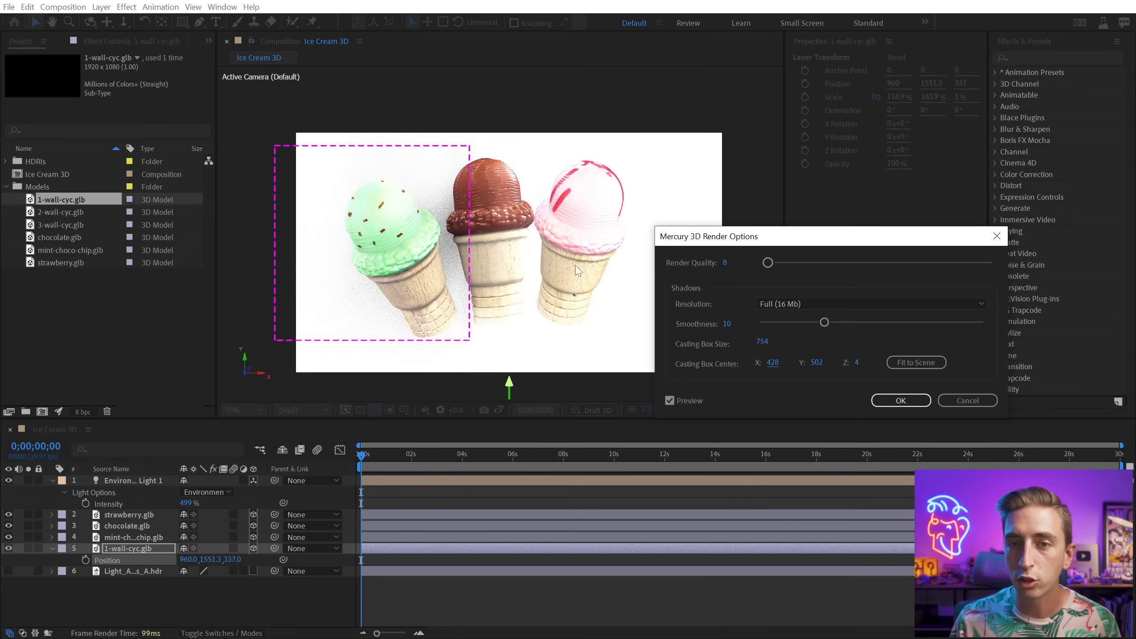
pyautogui.moveTo(773, 362); pyautogui.dragTo(1005, 363)
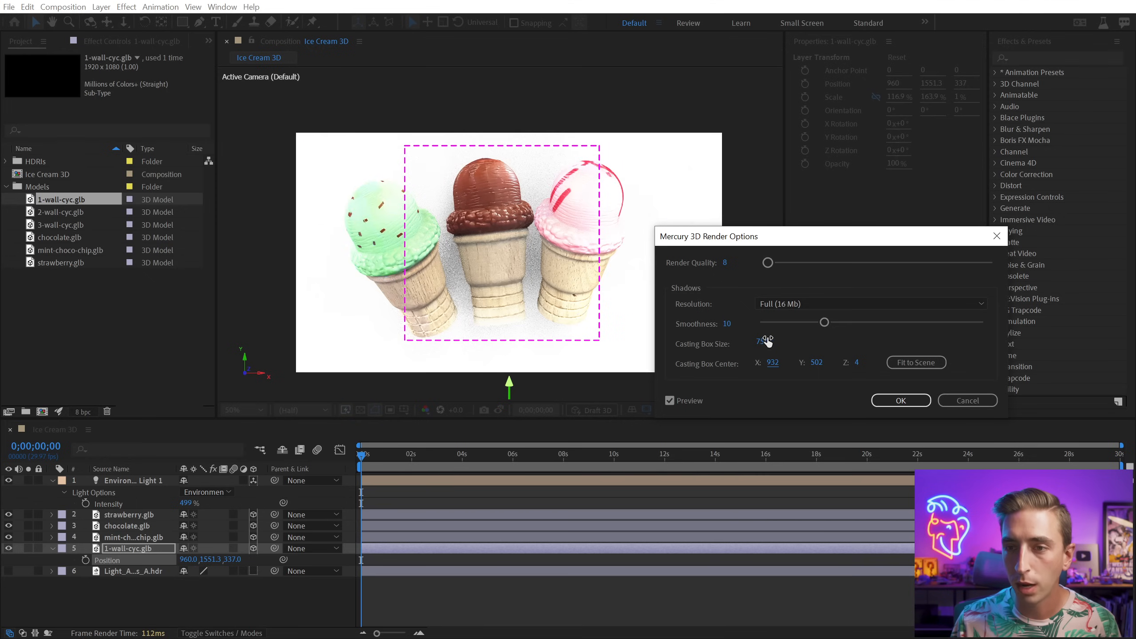
pyautogui.moveTo(765, 341); pyautogui.dragTo(1041, 305)
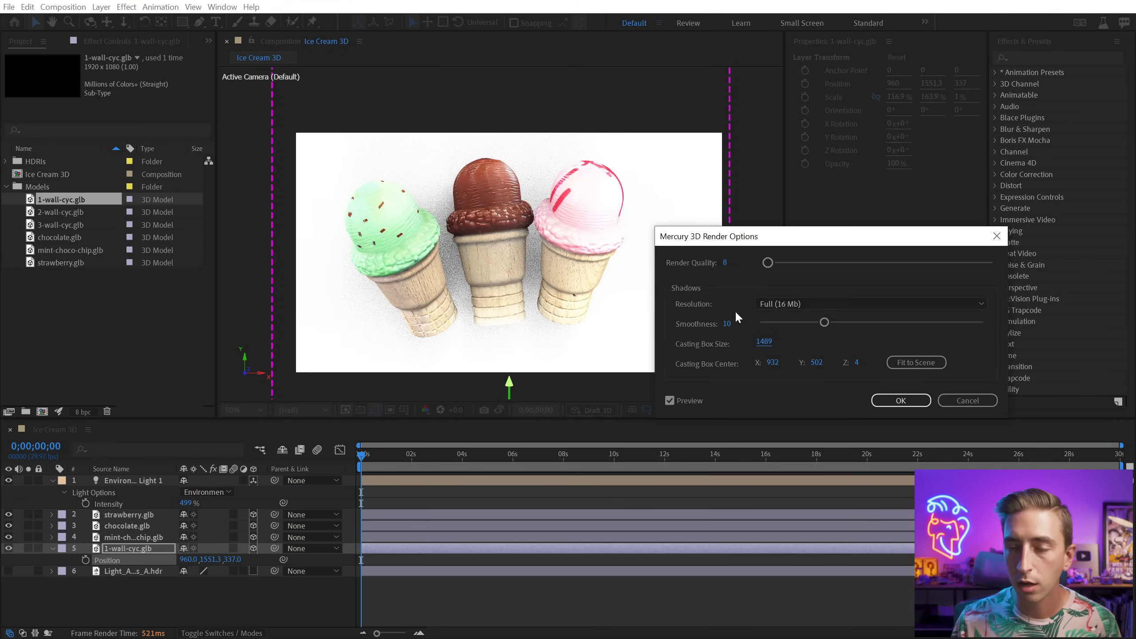
# Step: Refit the shadow casting box to the scene and accept the render options
pyautogui.click(912, 362)
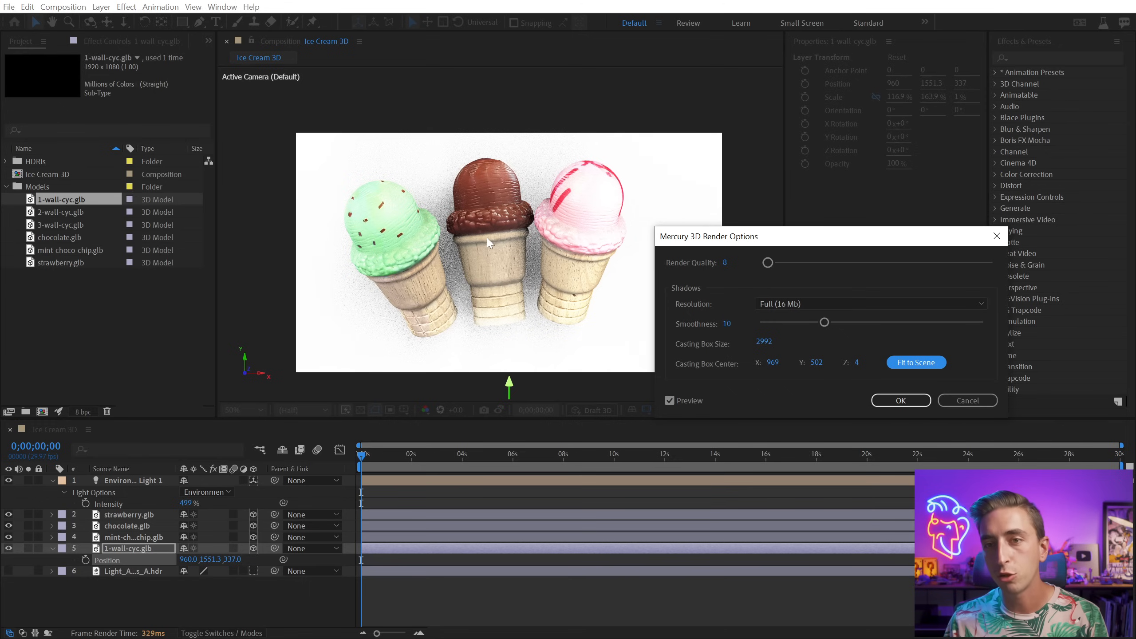
pyautogui.click(900, 401)
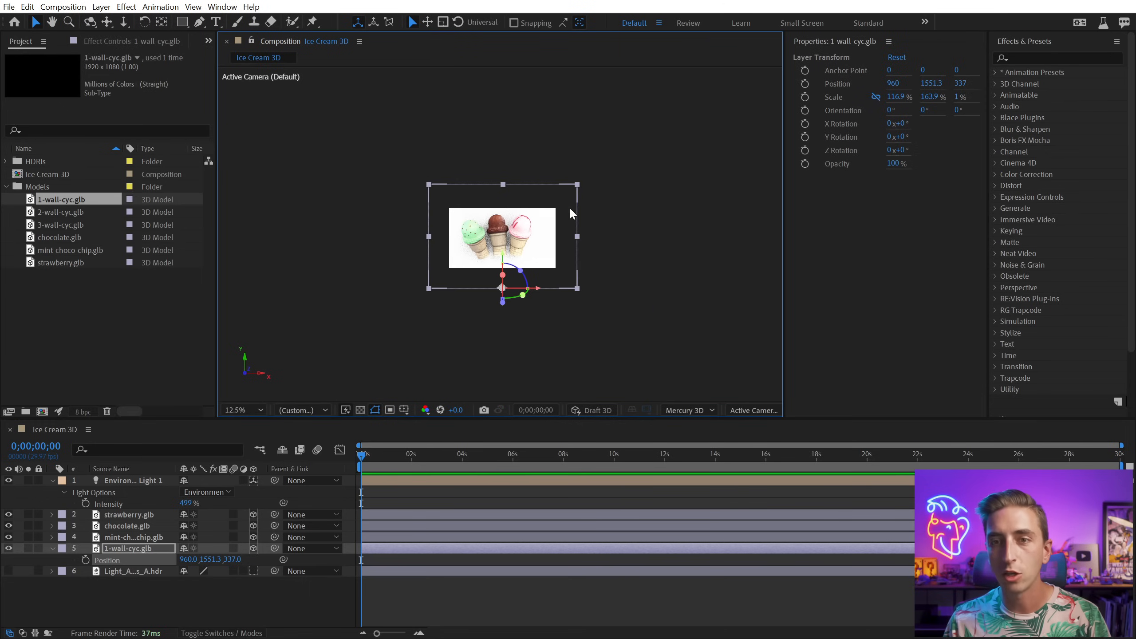
pyautogui.press('.')
pyautogui.press('.')
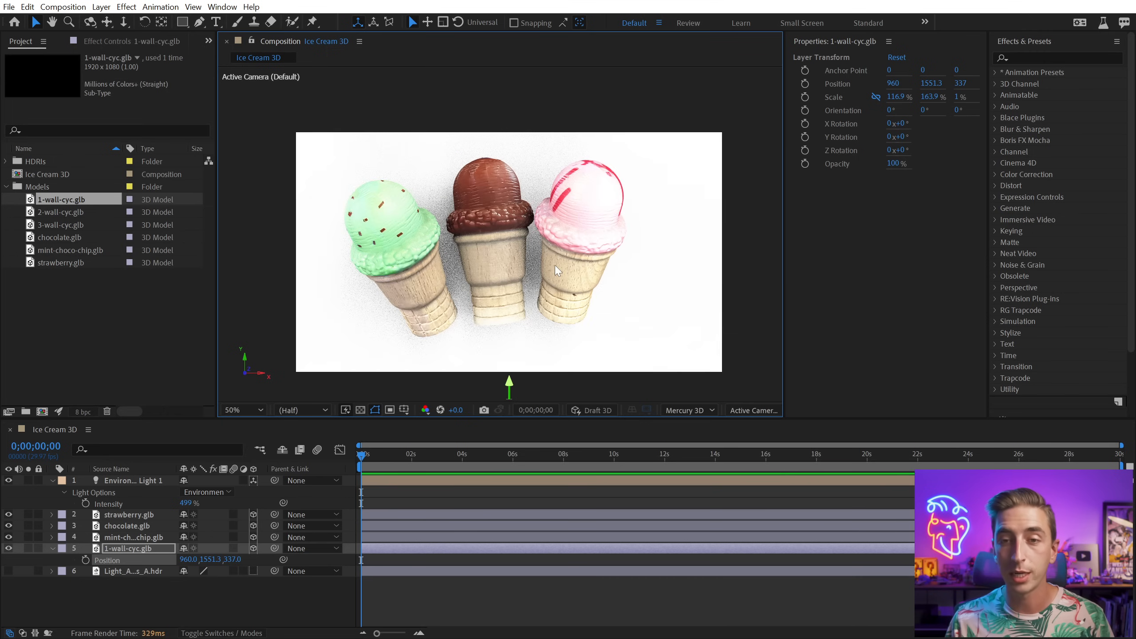
# Step: Reduce the shadow casting box size to 1711 in the Mercury 3D render options
pyautogui.click(700, 410)
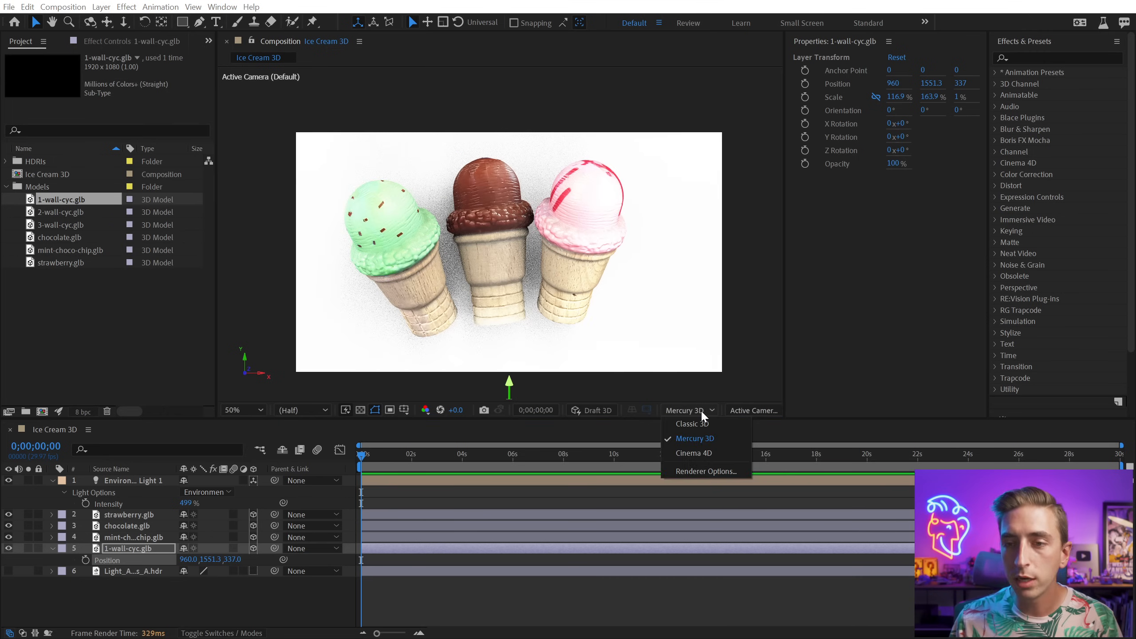
pyautogui.click(706, 467)
pyautogui.moveTo(766, 342); pyautogui.dragTo(122, 370)
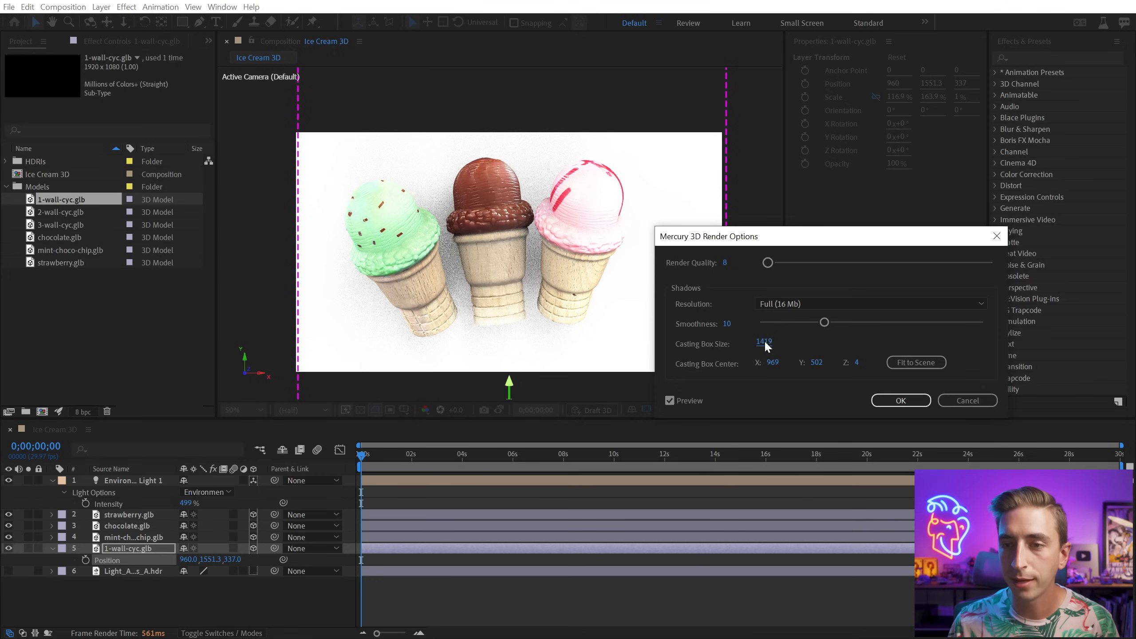
pyautogui.moveTo(765, 341); pyautogui.dragTo(892, 327)
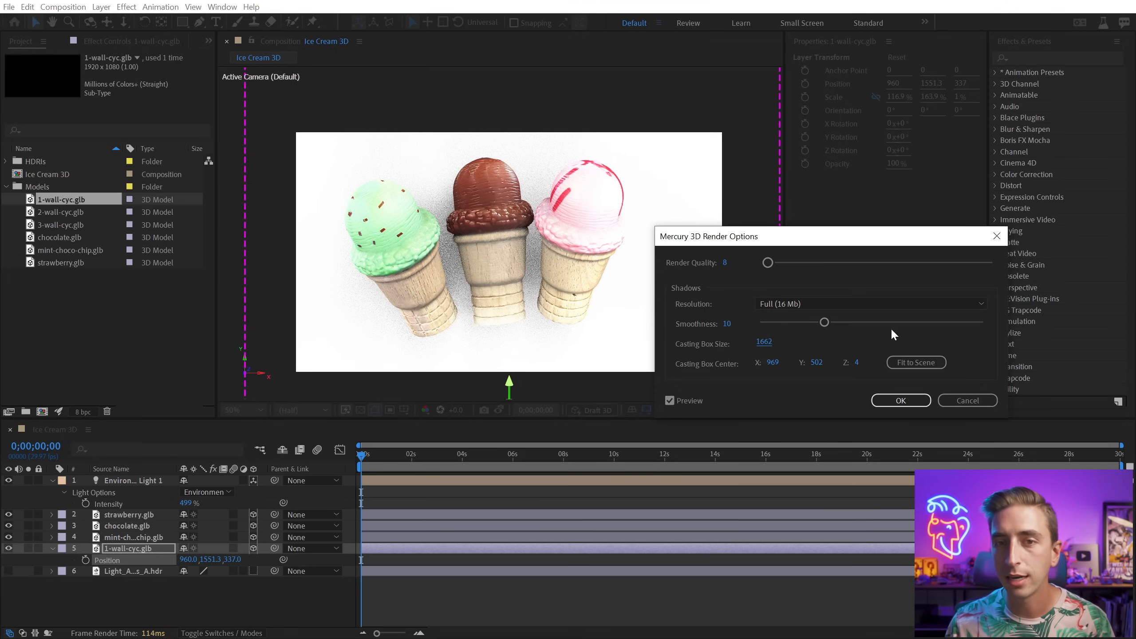
pyautogui.moveTo(794, 341); pyautogui.dragTo(793, 345)
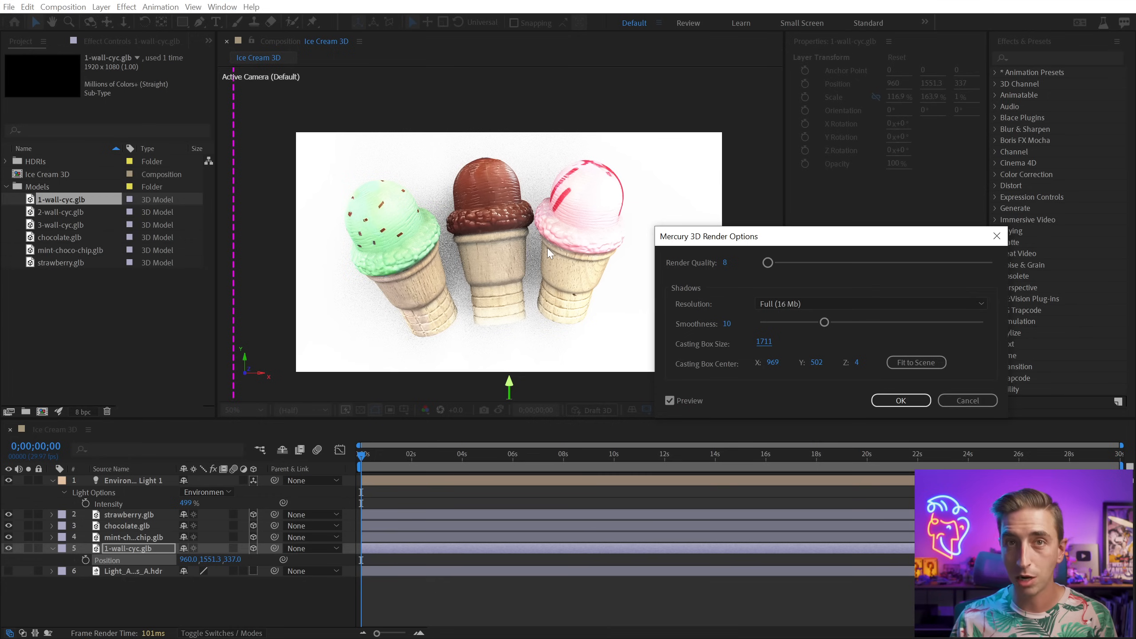
pyautogui.press('Return')
# Step: Lower the environment light's intensity to about 198% and collapse the revealed layer properties
pyautogui.moveTo(186, 503); pyautogui.dragTo(5, 505)
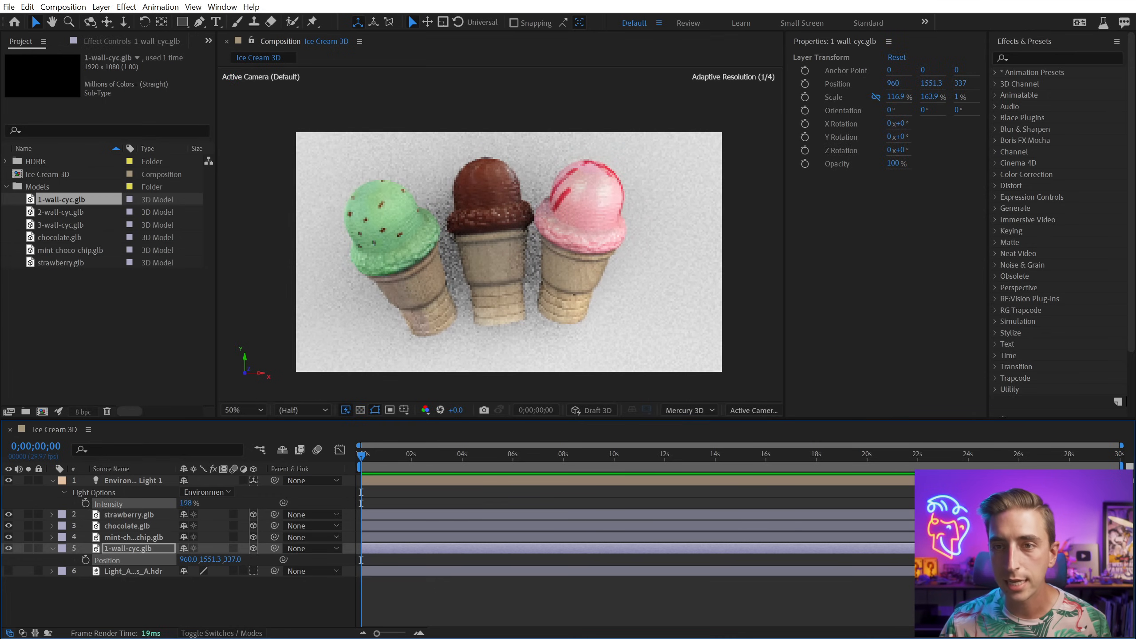
pyautogui.press('u')
pyautogui.click(375, 546)
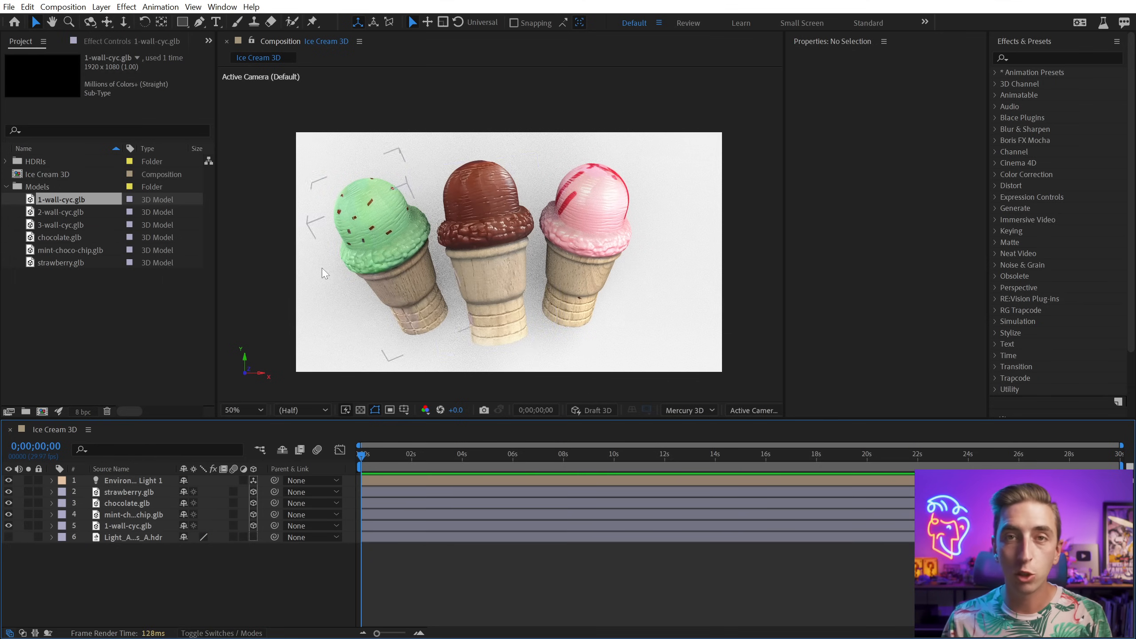
# Step: Find the Tint effect and try to apply it to the 1-wall-cyc.glb layer
pyautogui.click(712, 202)
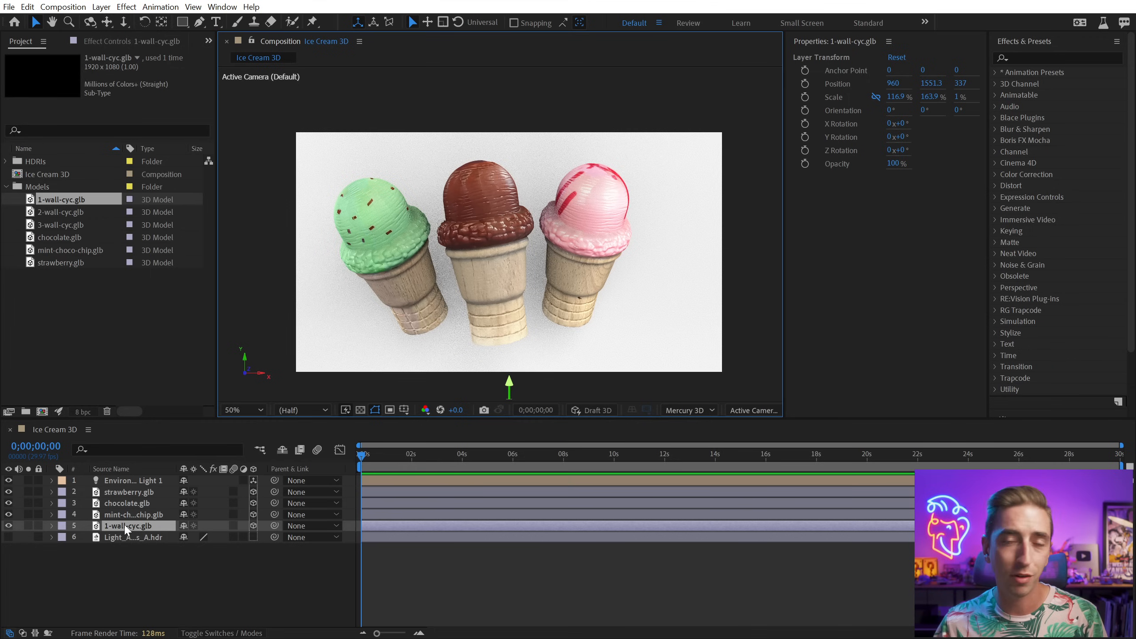
pyautogui.hotkey('ctrl', '0')
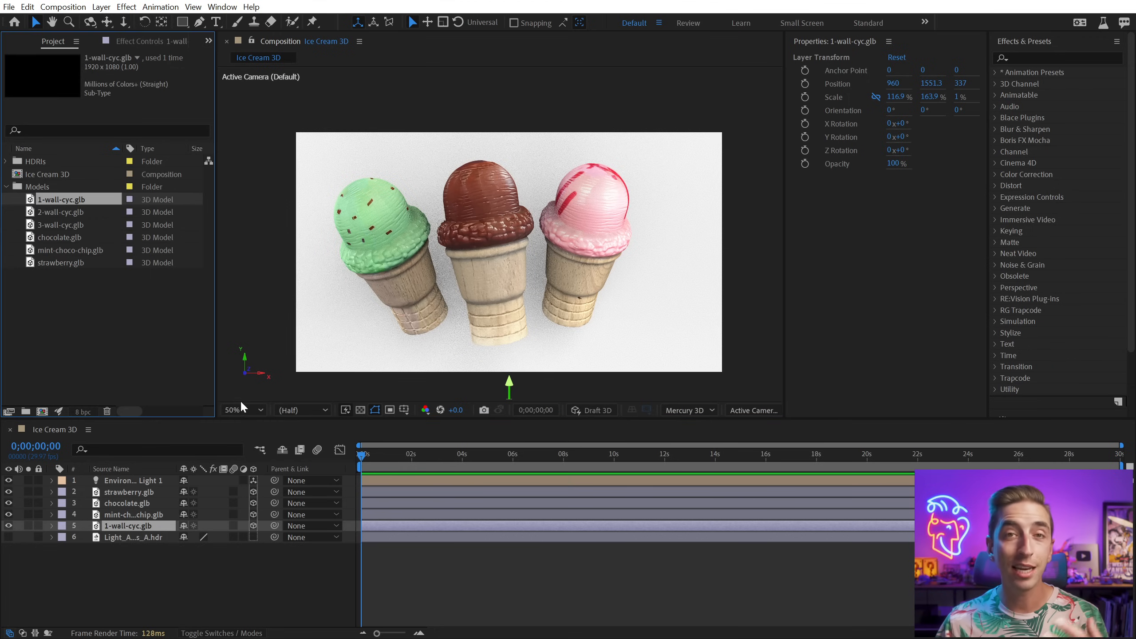
pyautogui.click(143, 41)
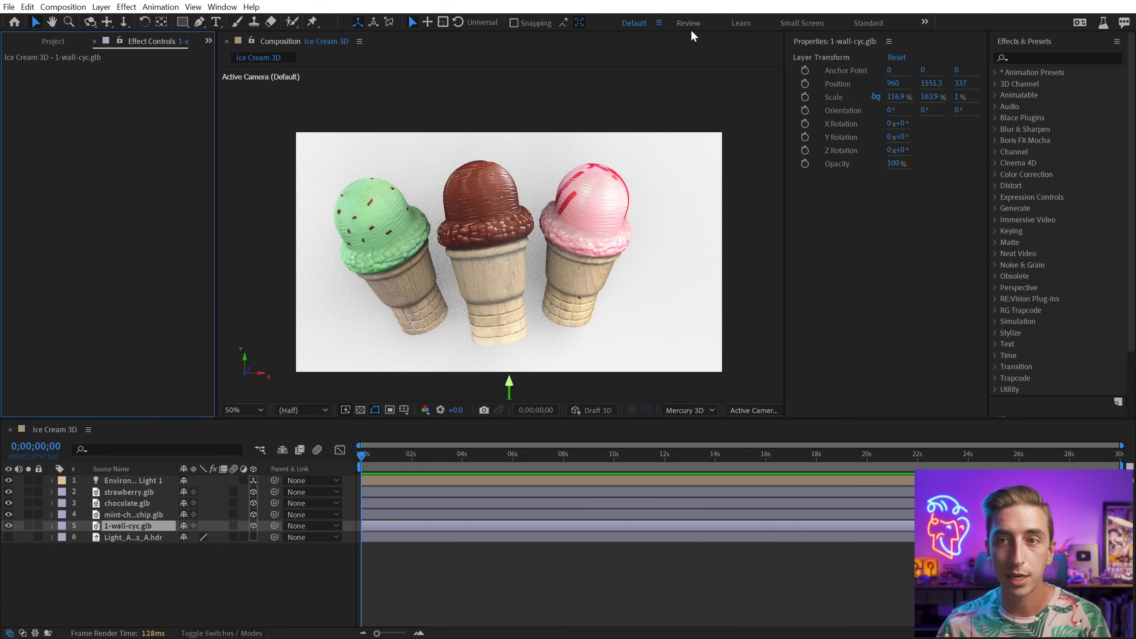
pyautogui.click(1046, 56)
pyautogui.write('tint')
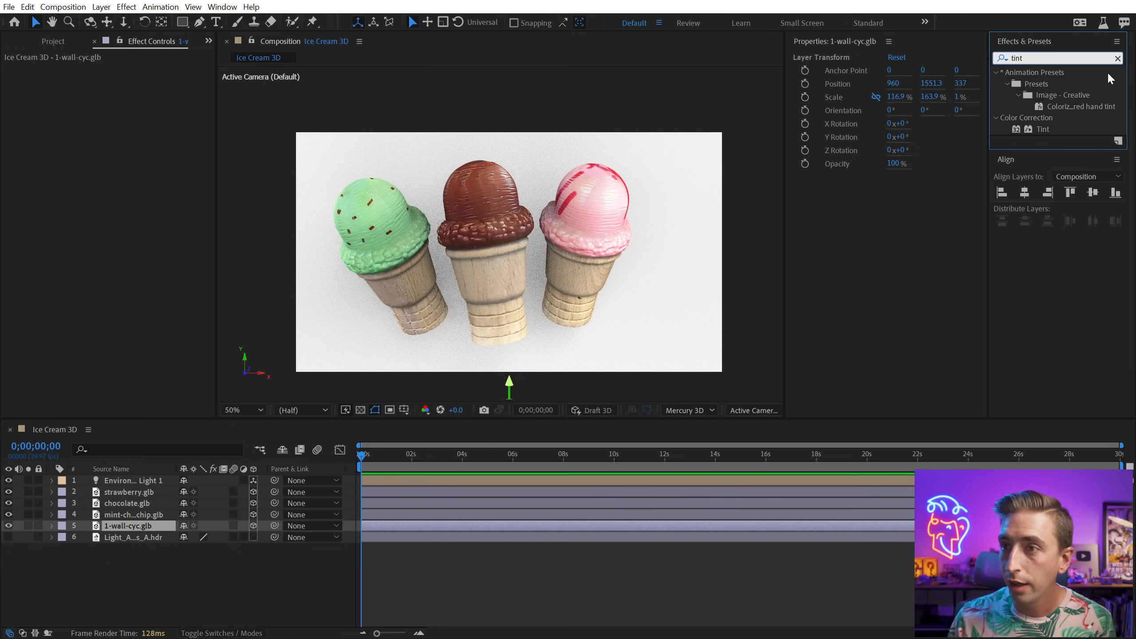
pyautogui.moveTo(1050, 126); pyautogui.dragTo(133, 525)
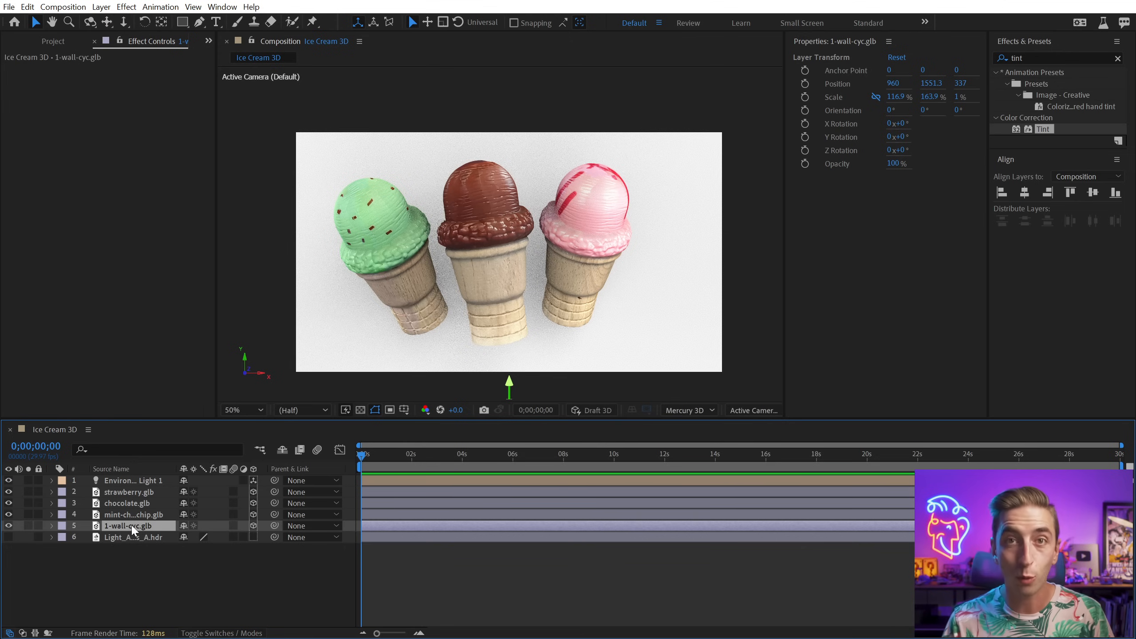
# Step: Select the three ice cream models and shift them together slightly to the right in the frame
pyautogui.click(242, 545)
pyautogui.click(449, 297)
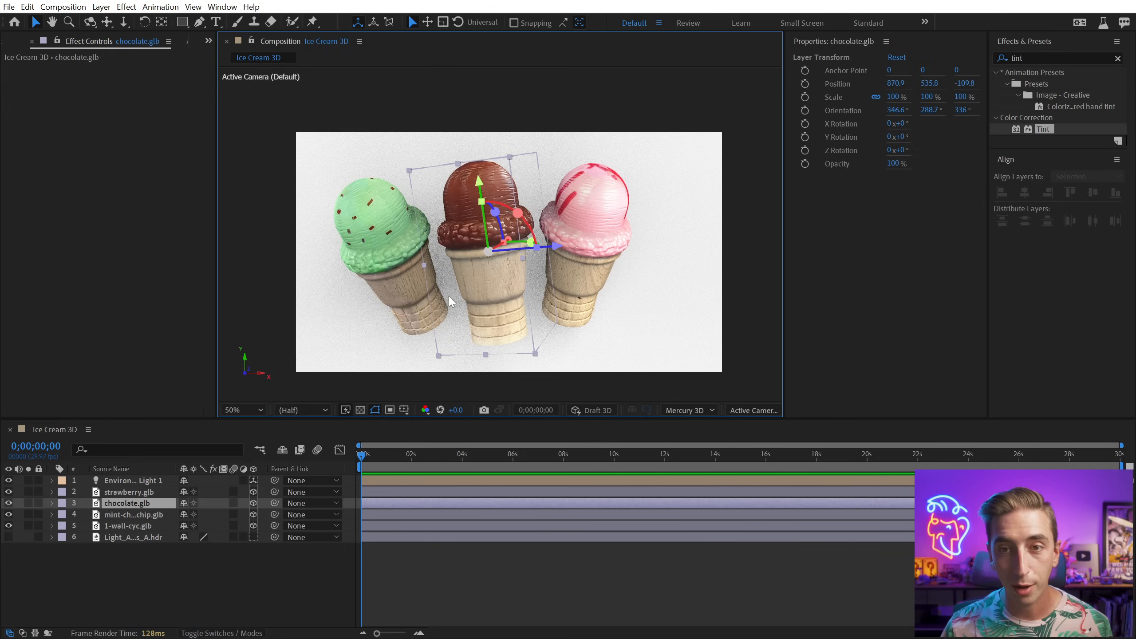
pyautogui.keyDown('shift'); pyautogui.click(449, 296); pyautogui.keyUp('shift')
pyautogui.keyDown('shift'); pyautogui.click(599, 282); pyautogui.keyUp('shift')
pyautogui.moveTo(599, 282)
pyautogui.mouseDown()
pyautogui.moveTo(615, 283)
pyautogui.moveTo(603, 282)
pyautogui.mouseUp()
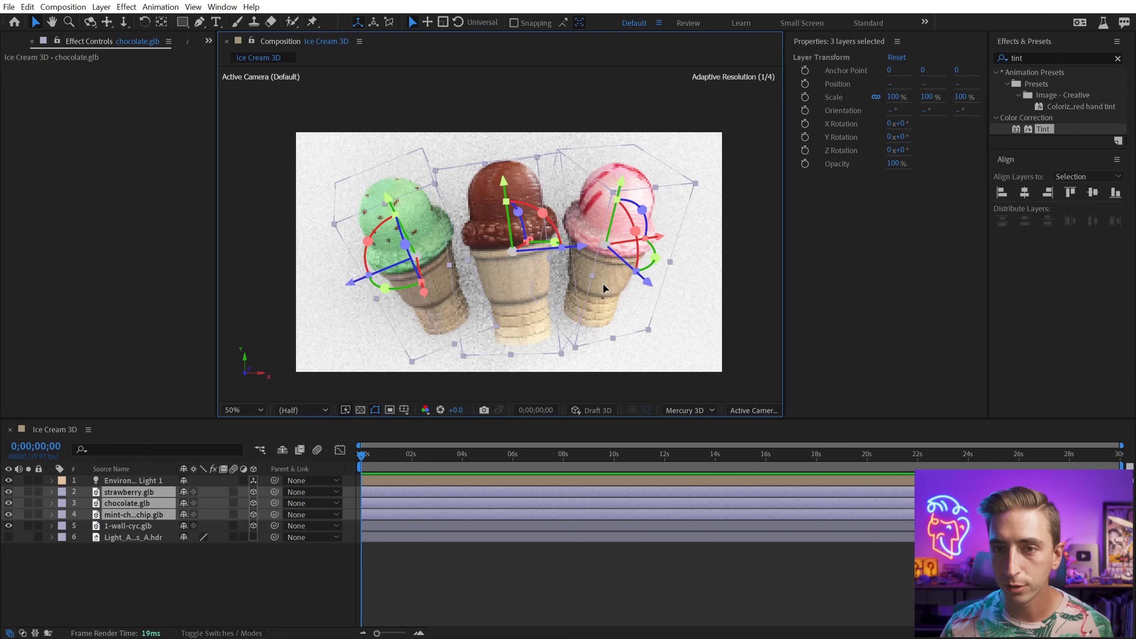
pyautogui.click(268, 558)
# Step: Create a 1920 x 1080 px dark gray solid named BG Matte
pyautogui.click(101, 7)
pyautogui.moveTo(271, 22)
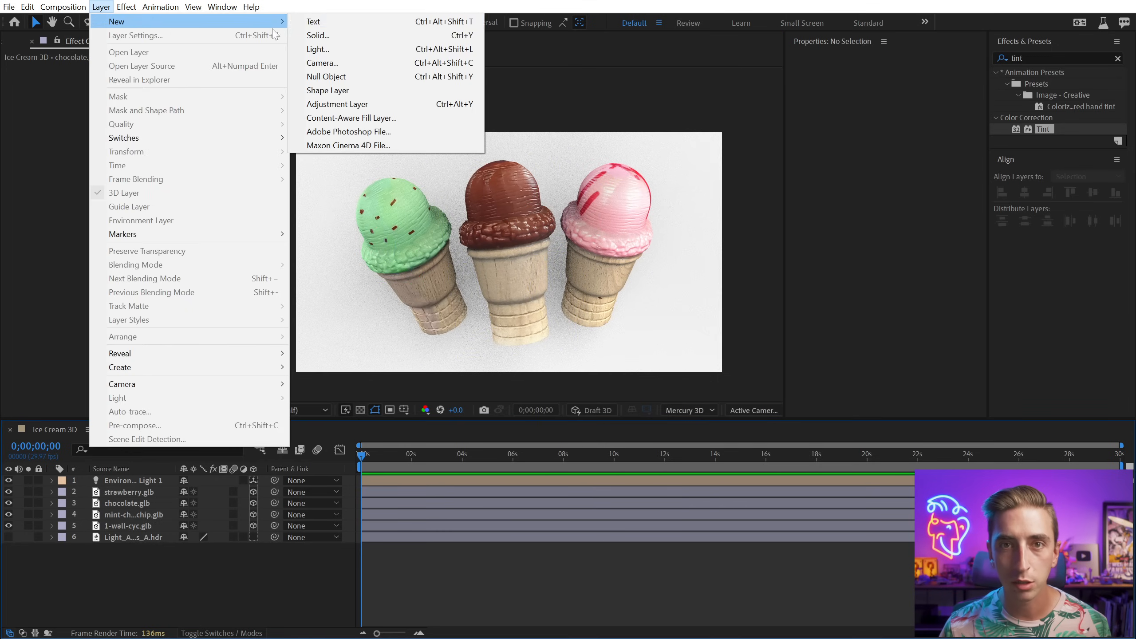
pyautogui.click(320, 35)
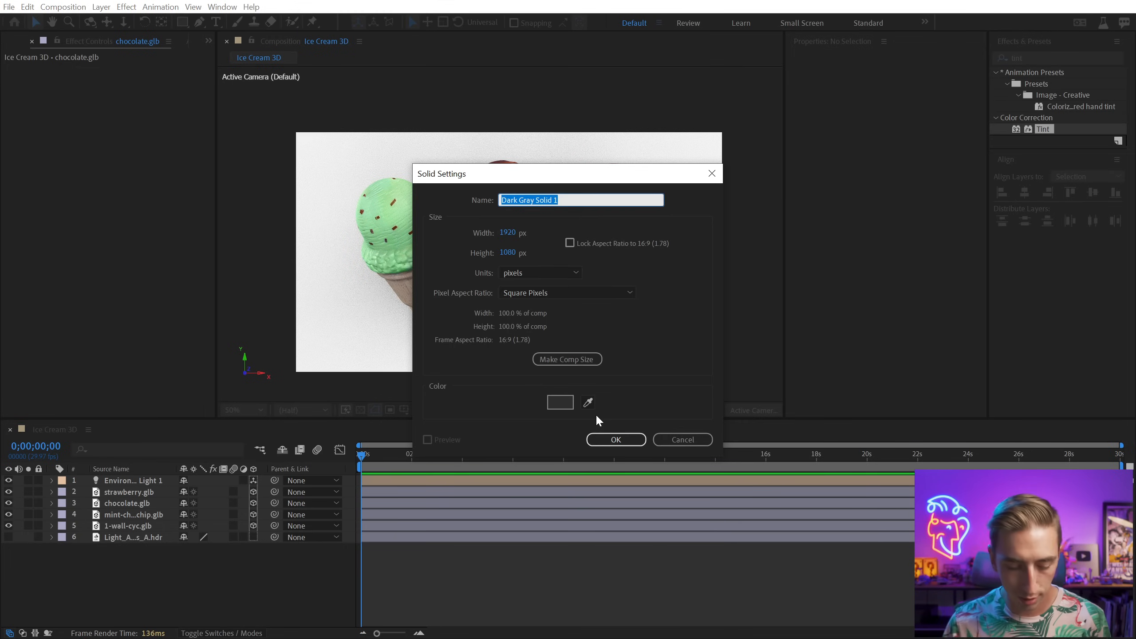
pyautogui.write('Matte')
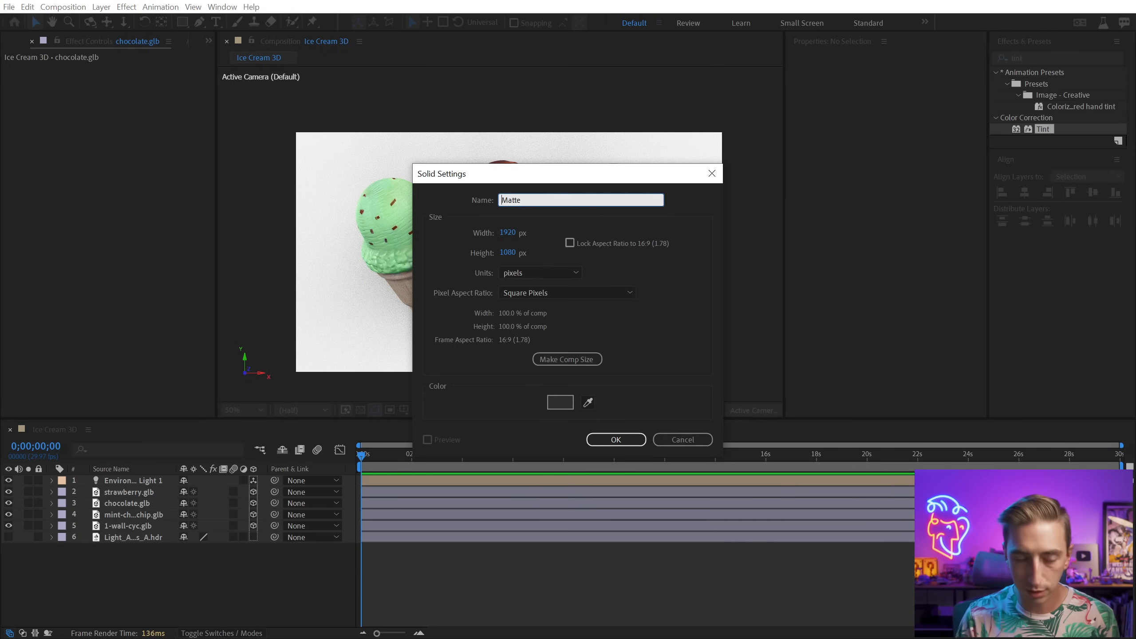
pyautogui.write('BG')
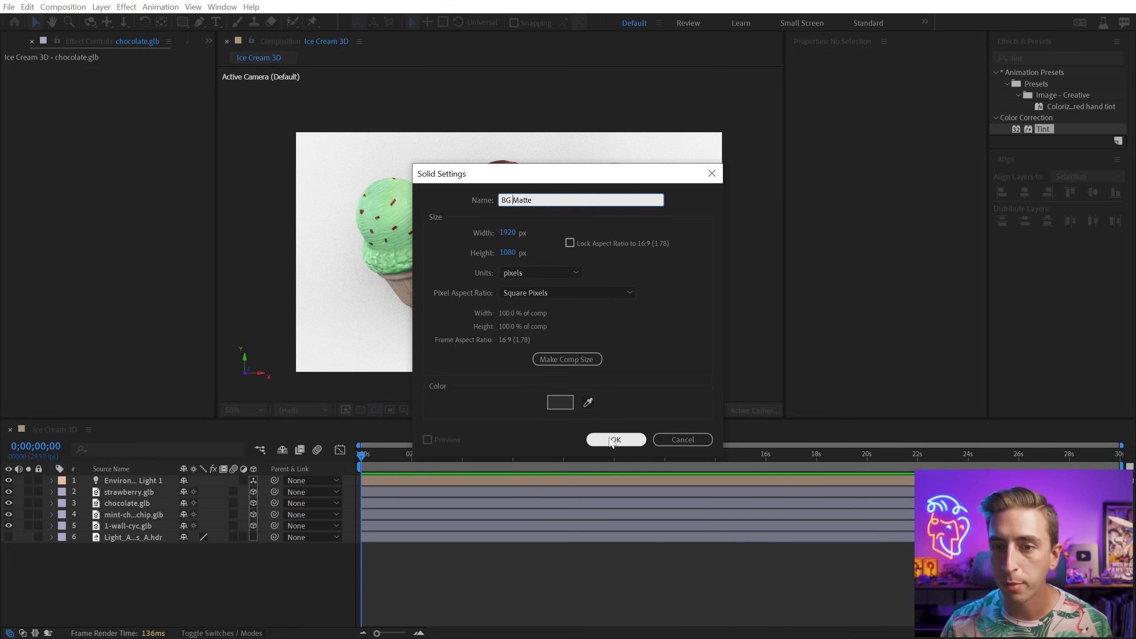
pyautogui.click(612, 439)
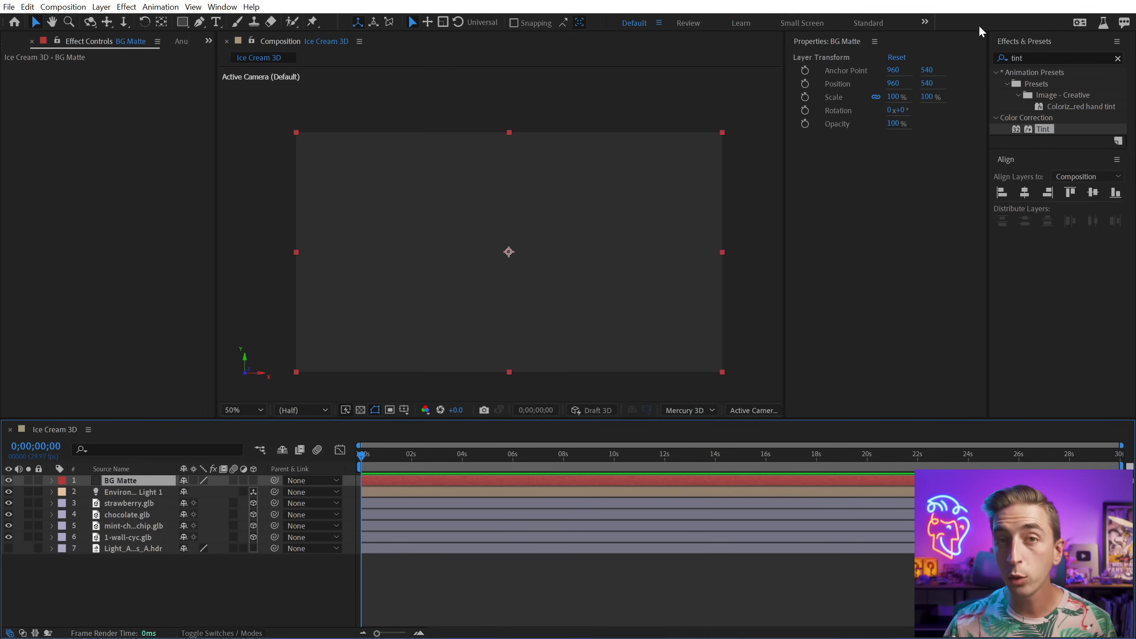
# Step: Apply the Calculations effect to BG Matte, with strawberry.glb as the second layer at 100% opacity
pyautogui.click(1029, 58)
pyautogui.write('calcul')
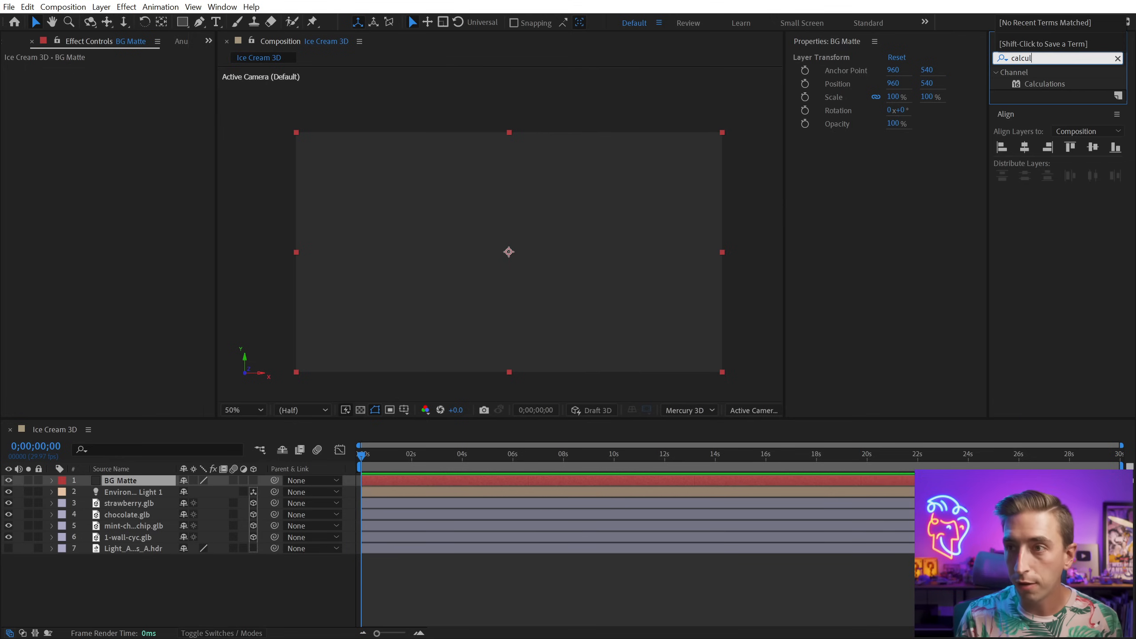
pyautogui.doubleClick(1044, 83)
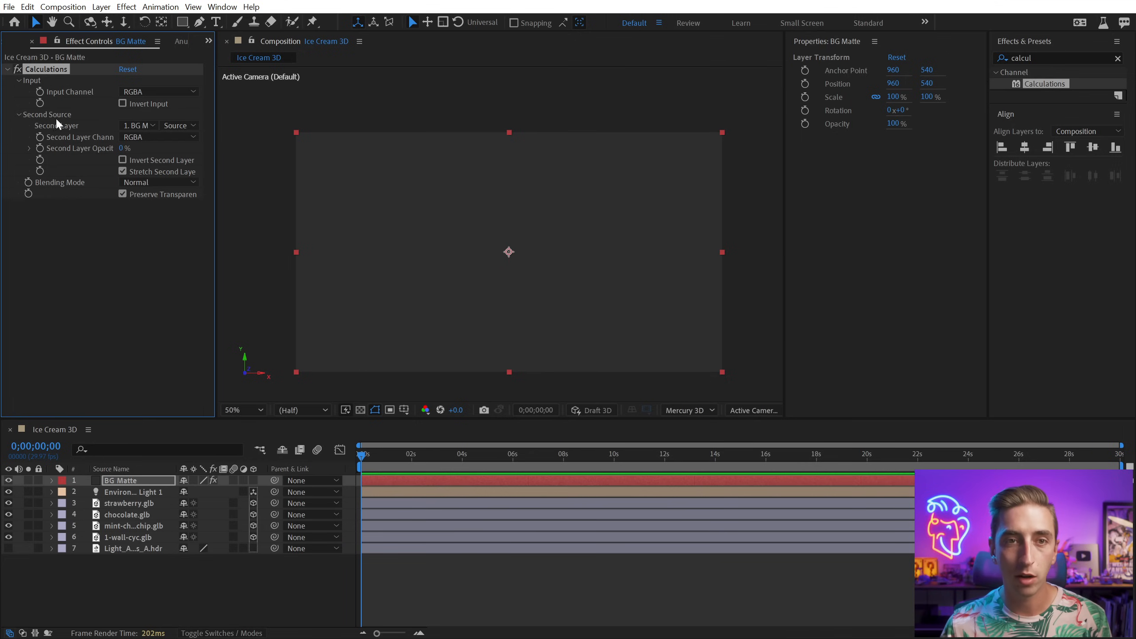
pyautogui.click(149, 128)
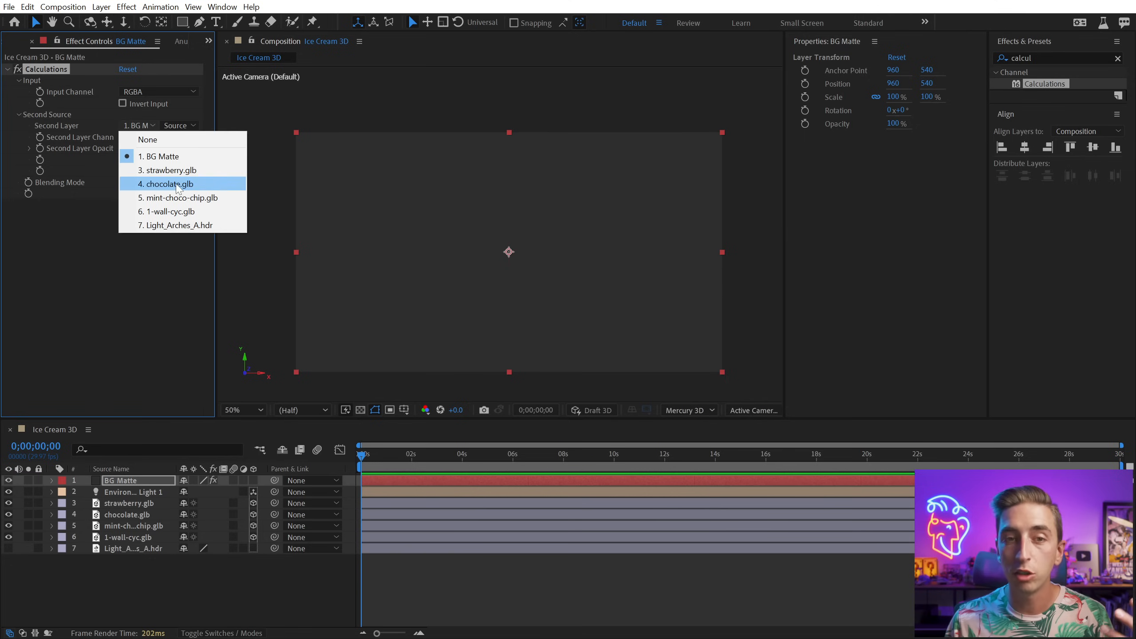
pyautogui.click(197, 172)
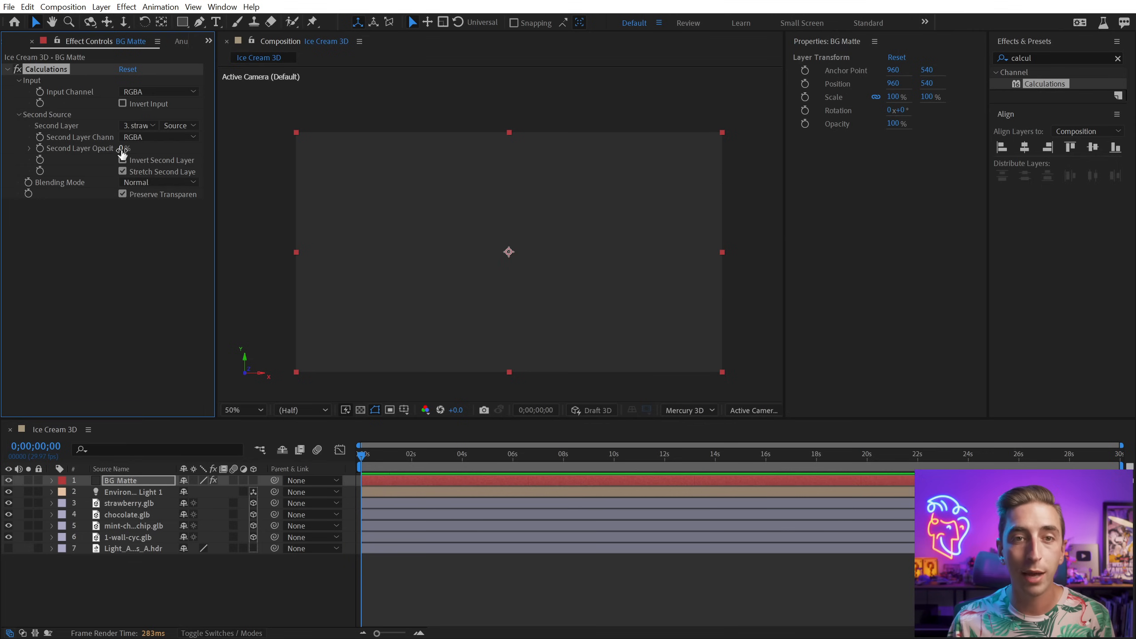
pyautogui.moveTo(121, 152); pyautogui.dragTo(424, 143)
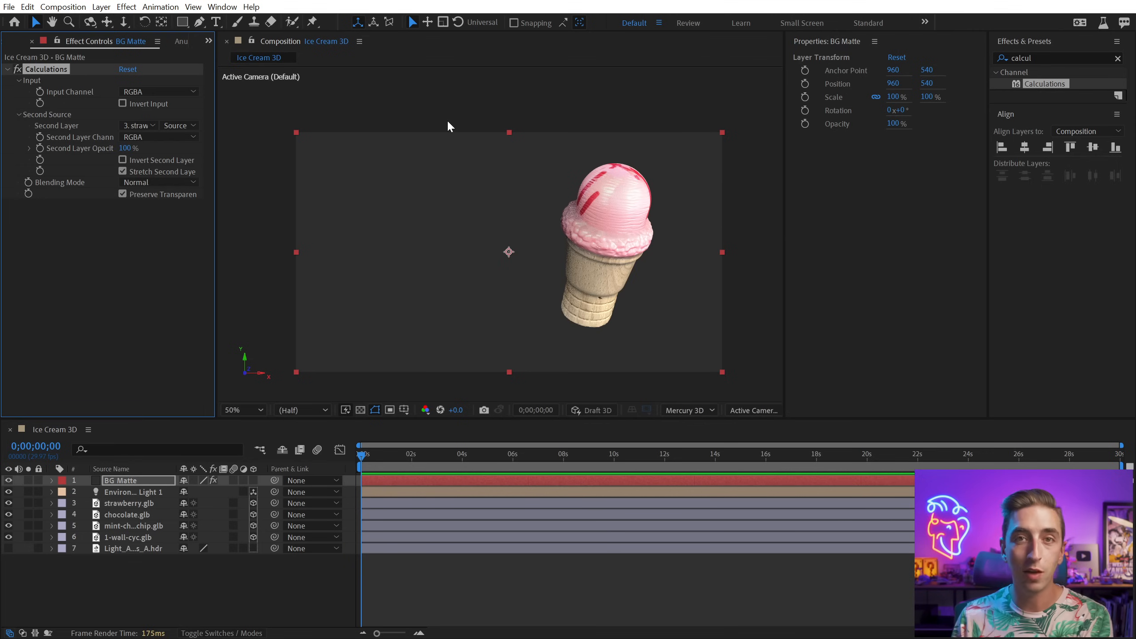
# Step: Try moving the BG Matte solid to about 580, 630, undo the move, and reselect BG Matte
pyautogui.moveTo(589, 229); pyautogui.dragTo(496, 247)
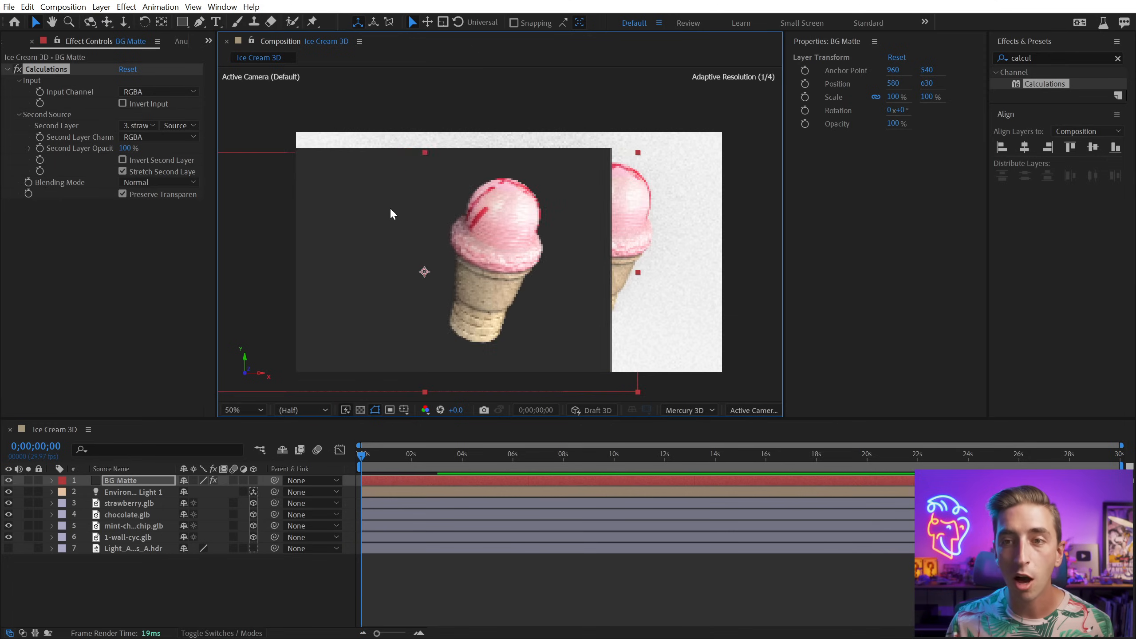
pyautogui.hotkey('ctrl', 'z')
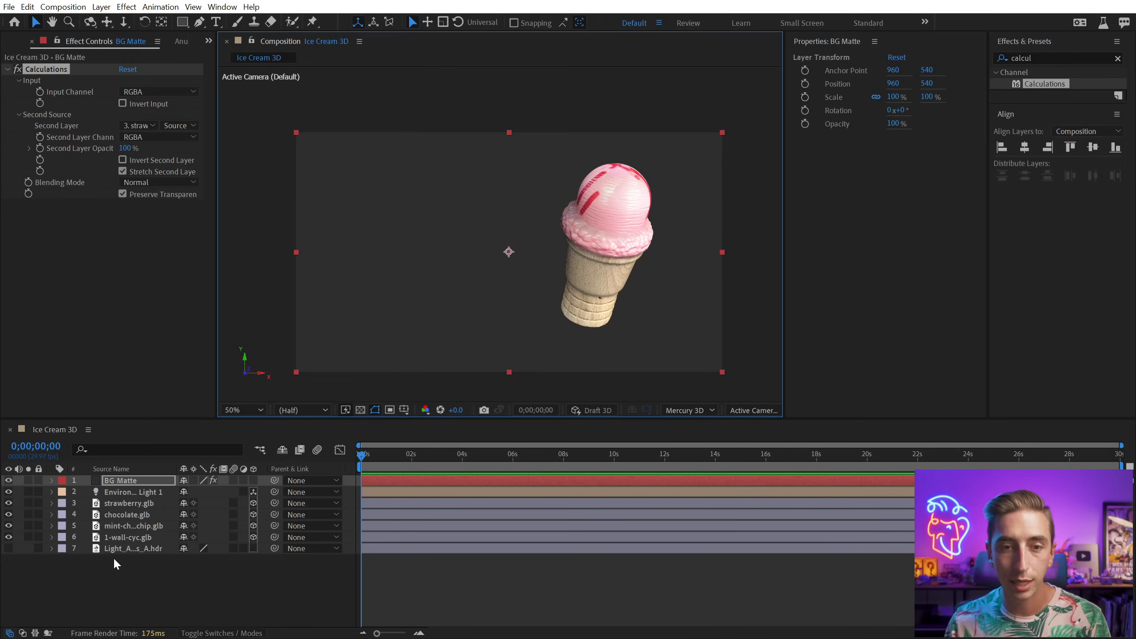
pyautogui.click(127, 504)
pyautogui.click(127, 481)
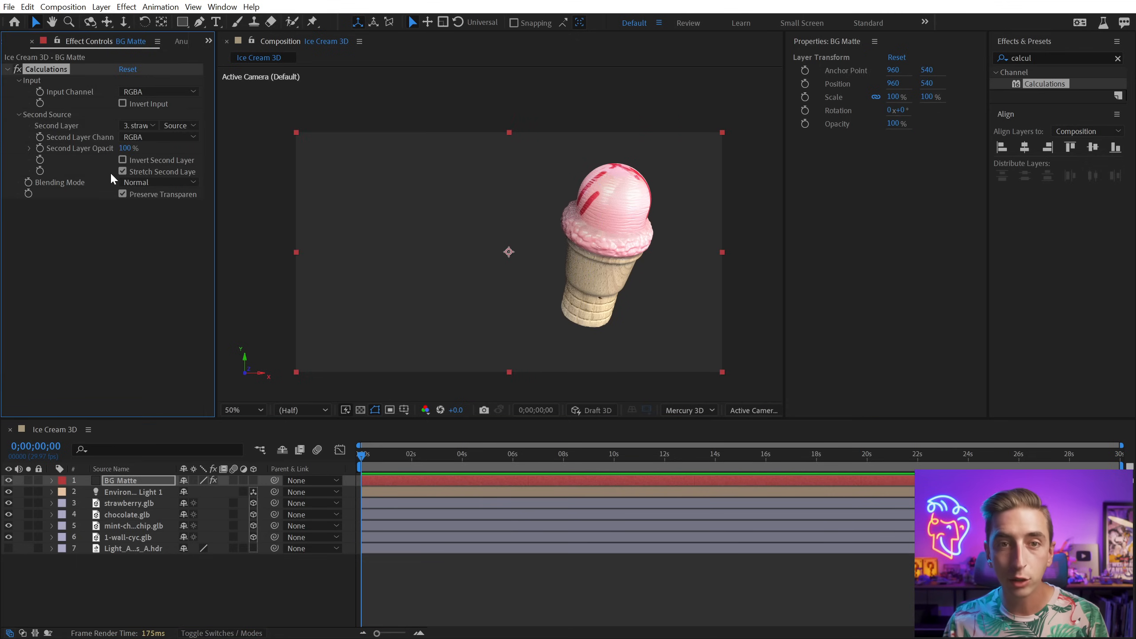
# Step: Set the Calculations blending mode to Copy, and check BG Matte alone over the transparency grid
pyautogui.click(141, 184)
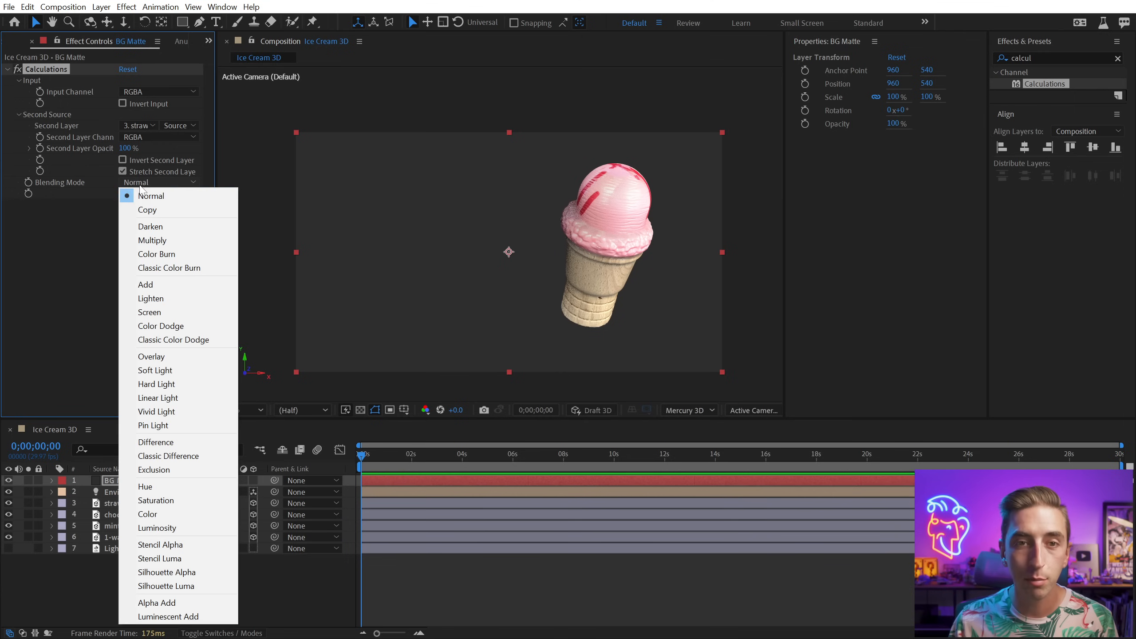
pyautogui.click(147, 210)
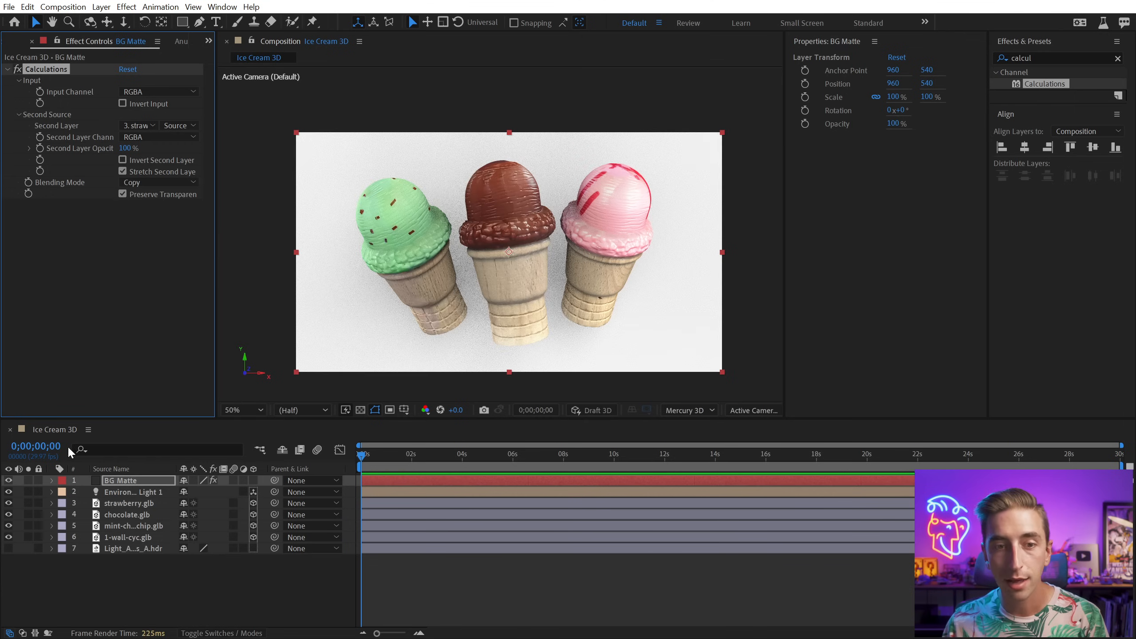
pyautogui.click(29, 480)
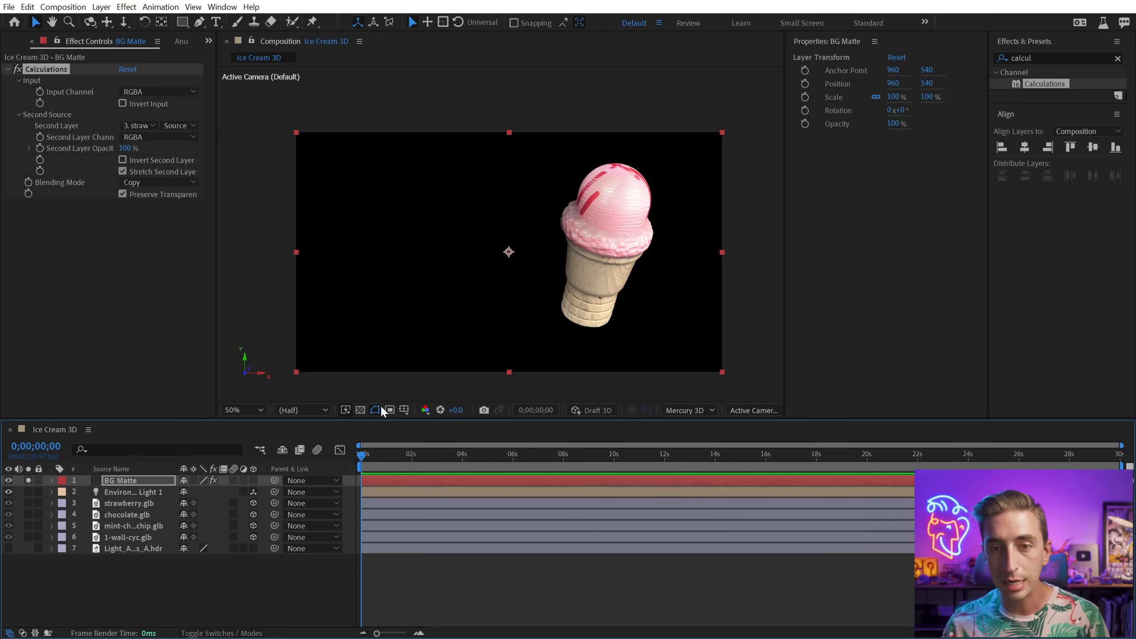
pyautogui.click(360, 410)
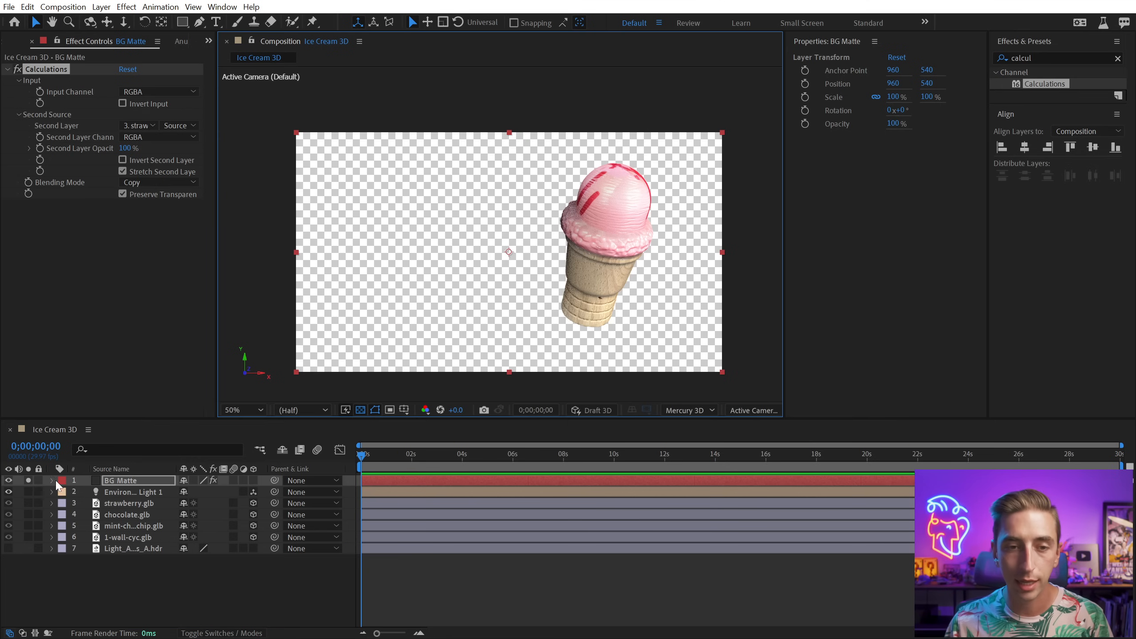
pyautogui.click(29, 480)
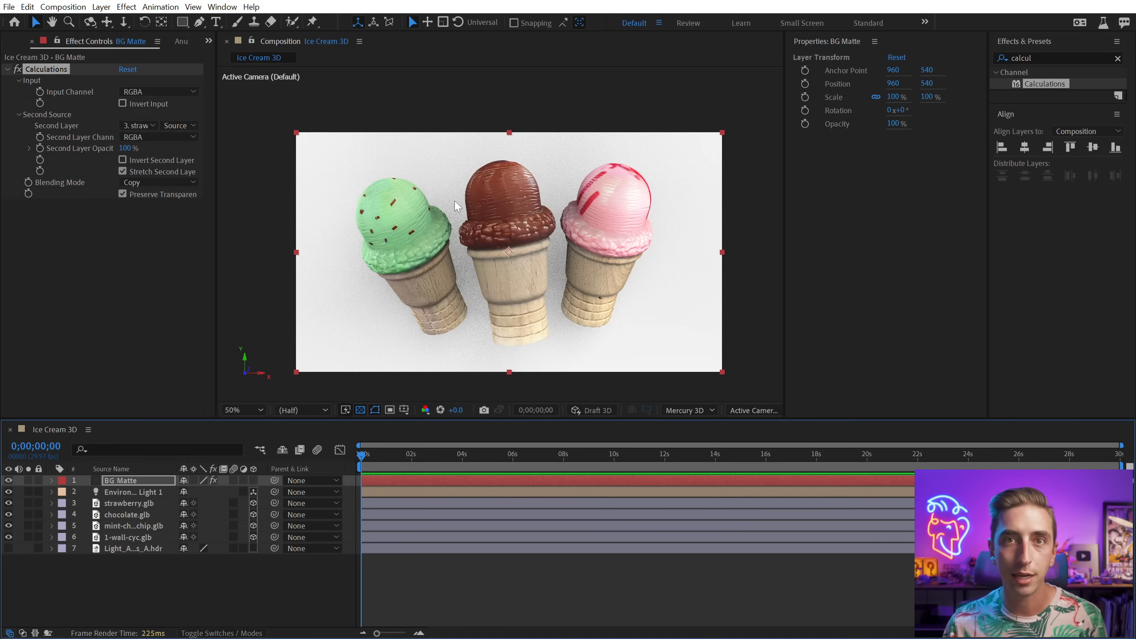
# Step: Duplicate the Calculations effect on BG Matte and set the copy's second layer to chocolate.glb
pyautogui.click(66, 96)
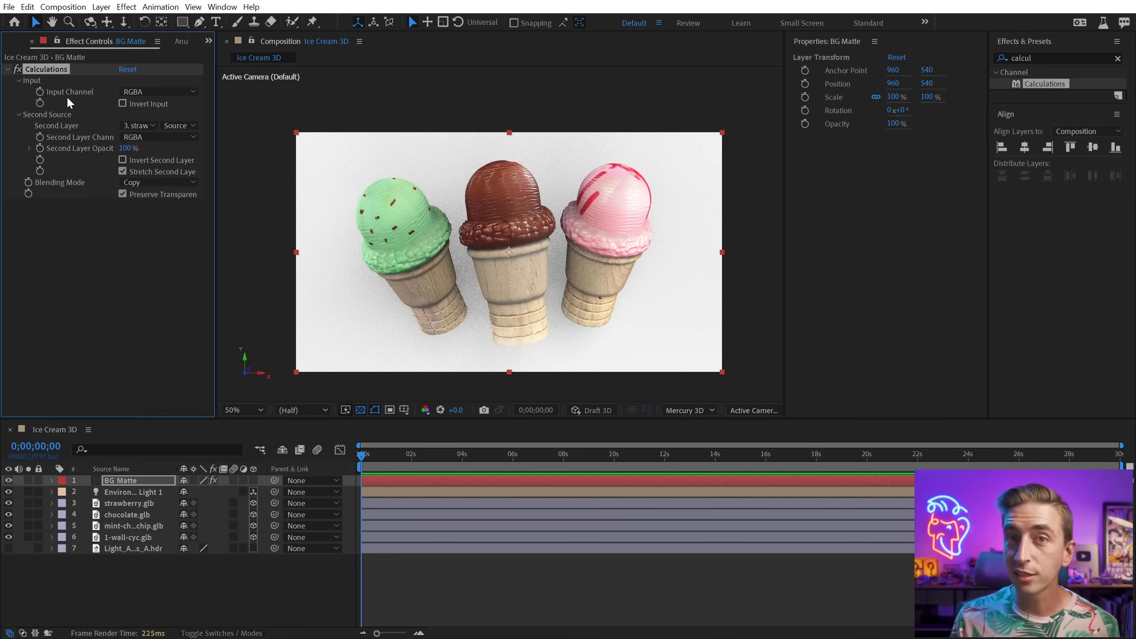
pyautogui.hotkey('ctrl', 'd')
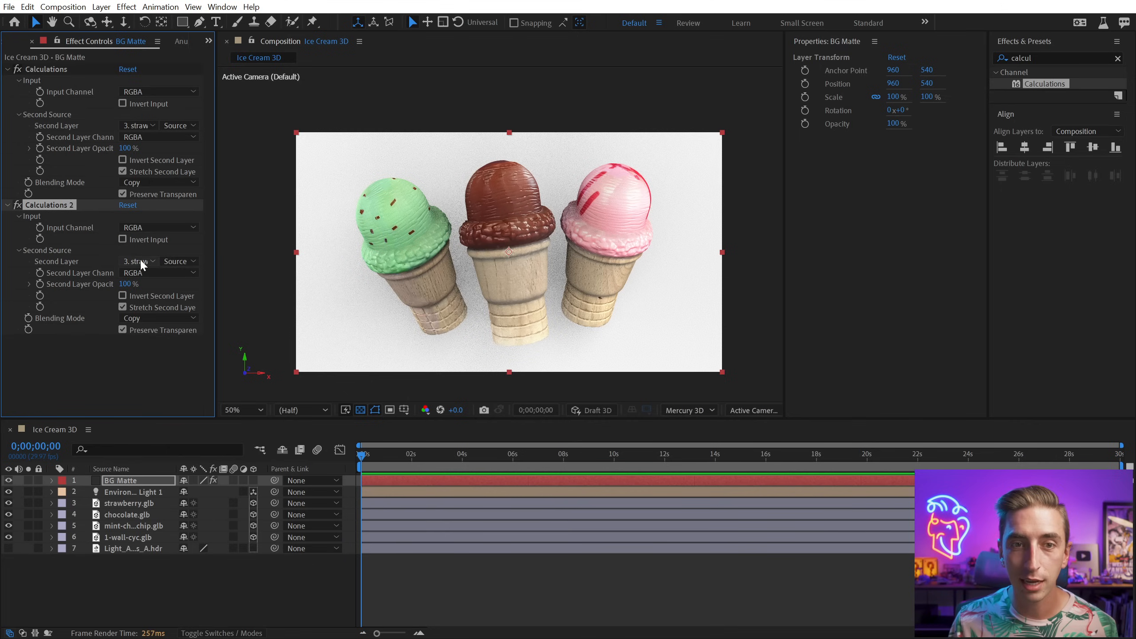
pyautogui.click(142, 261)
pyautogui.click(191, 316)
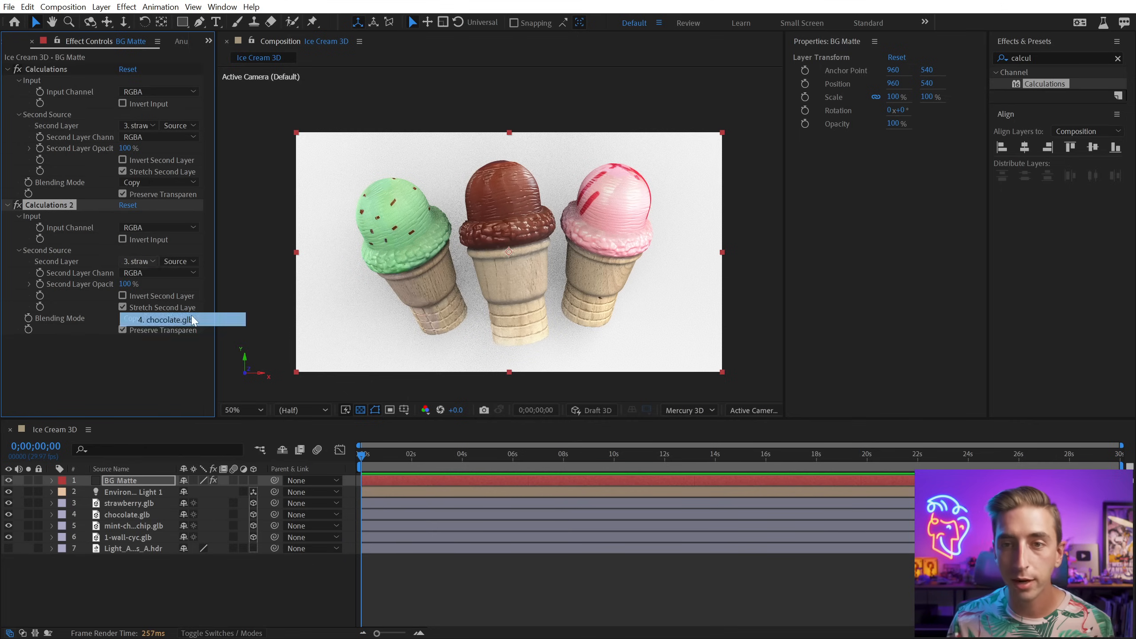
# Step: With BG Matte soloed, turn off Preserve Transparency for Calculations 2 and set its blending mode to Normal
pyautogui.click(27, 480)
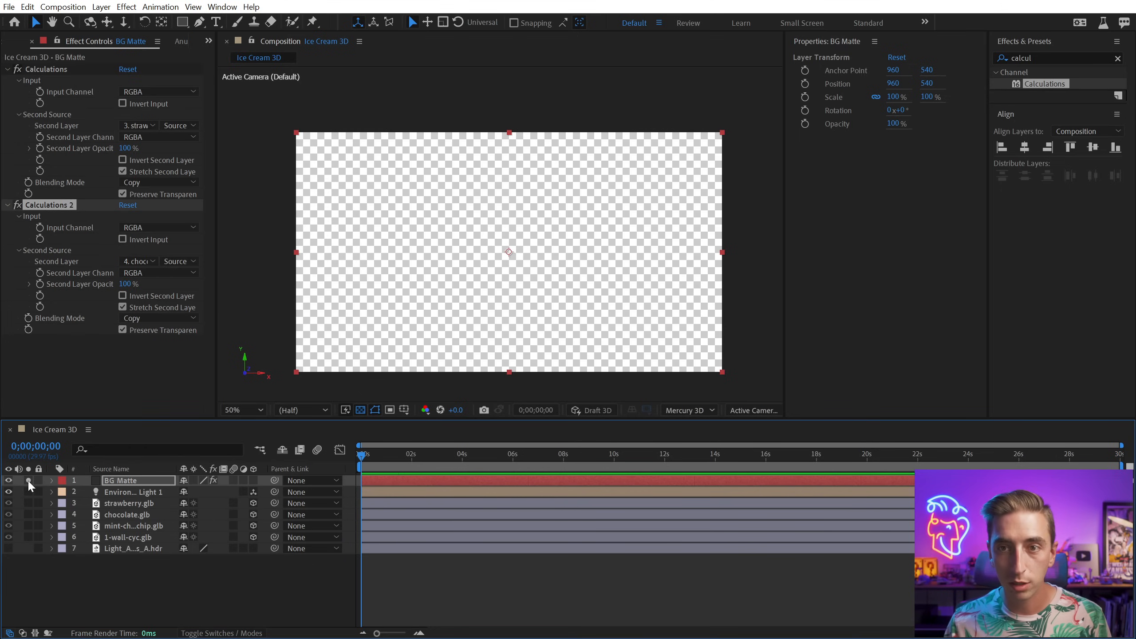
pyautogui.click(84, 317)
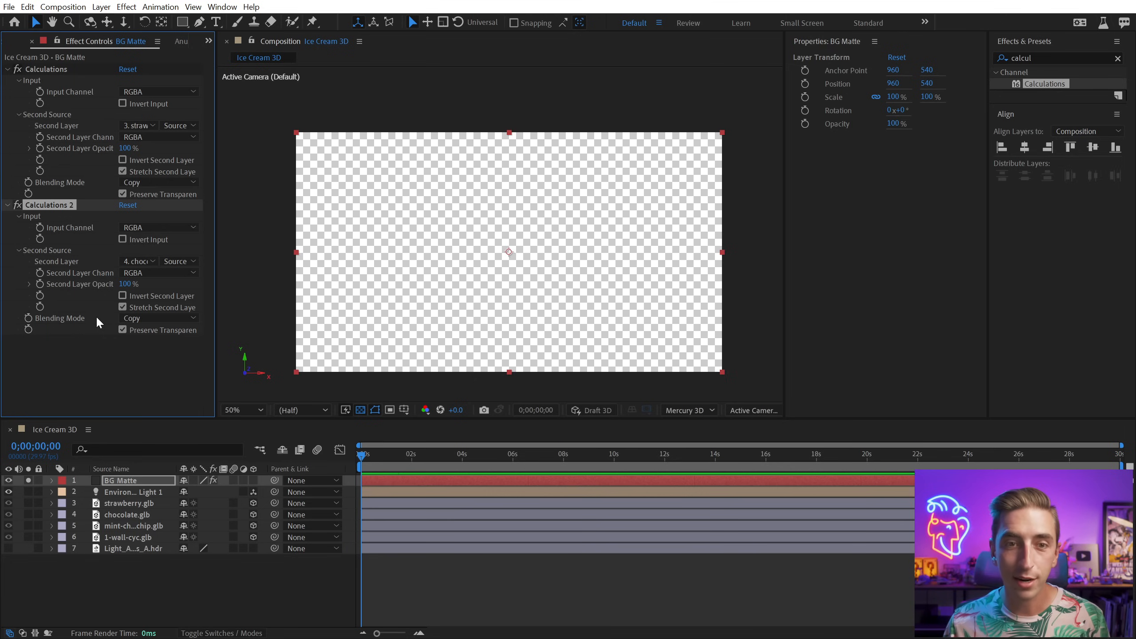
pyautogui.click(122, 330)
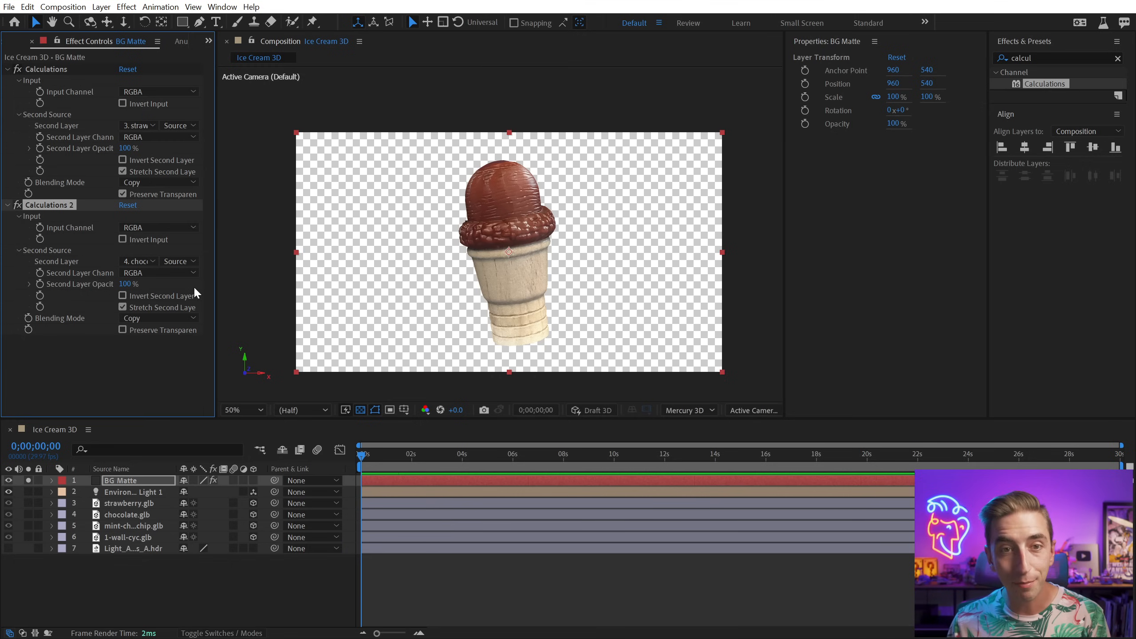
pyautogui.click(146, 318)
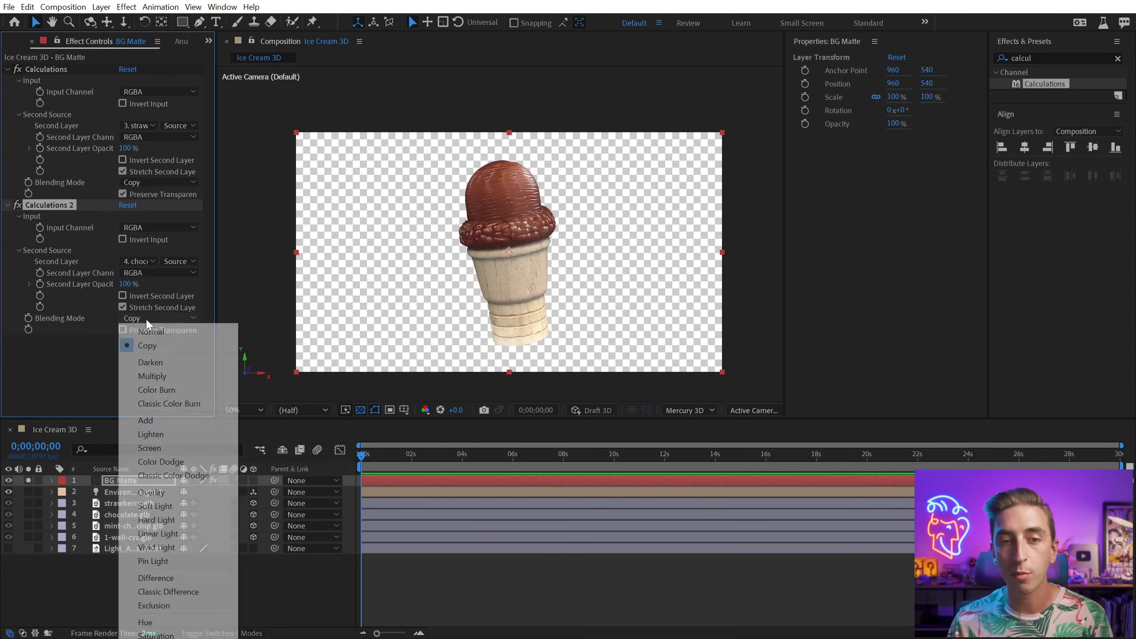
pyautogui.click(153, 331)
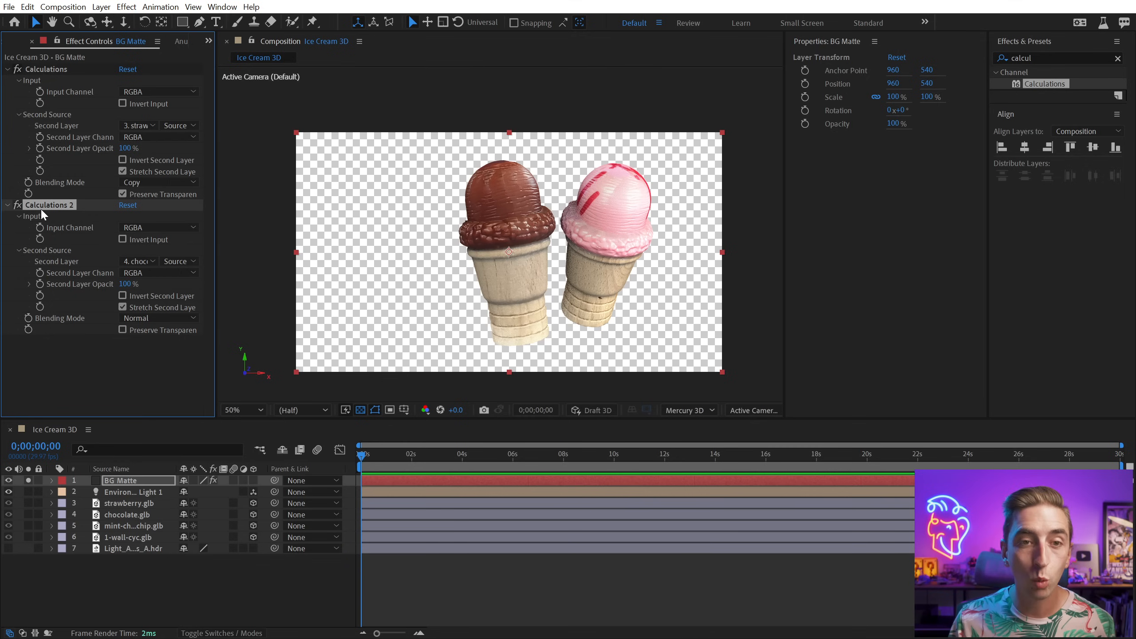
# Step: Duplicate Calculations 2, set the copy's second layer to mint-choco-chip.glb, and unsolo BG Matte
pyautogui.hotkey('ctrl', 'd')
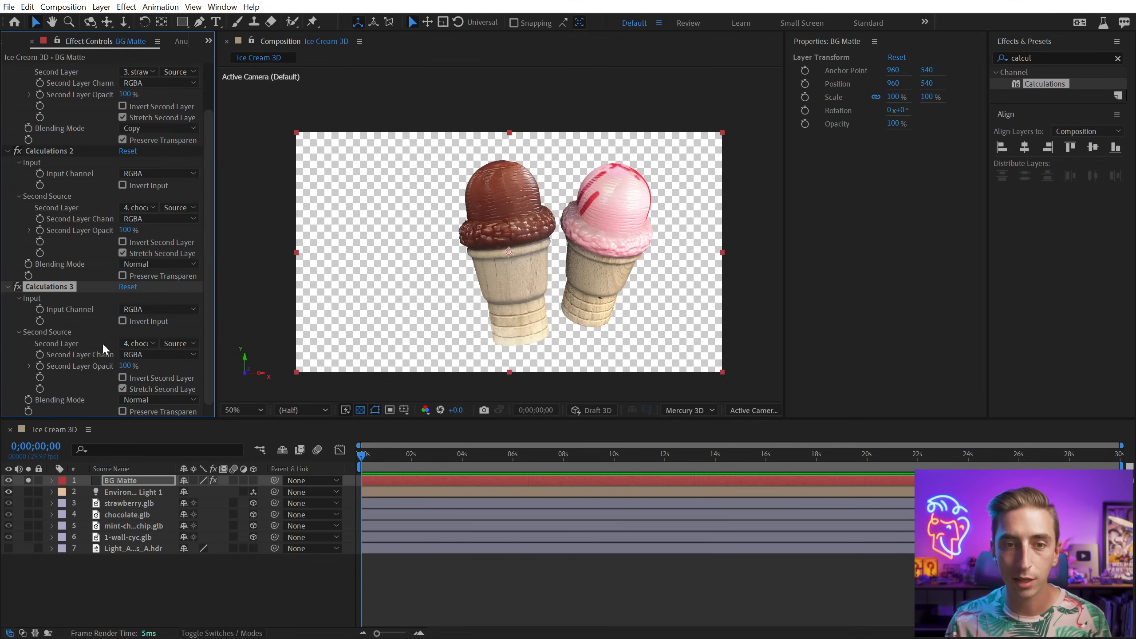
pyautogui.click(138, 345)
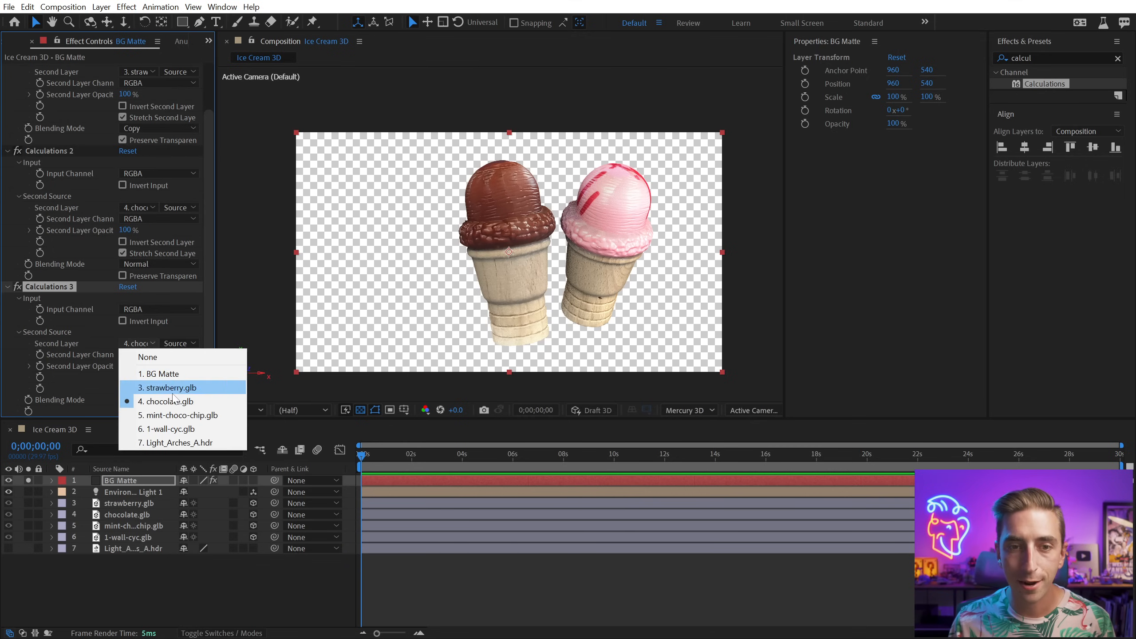
pyautogui.click(176, 416)
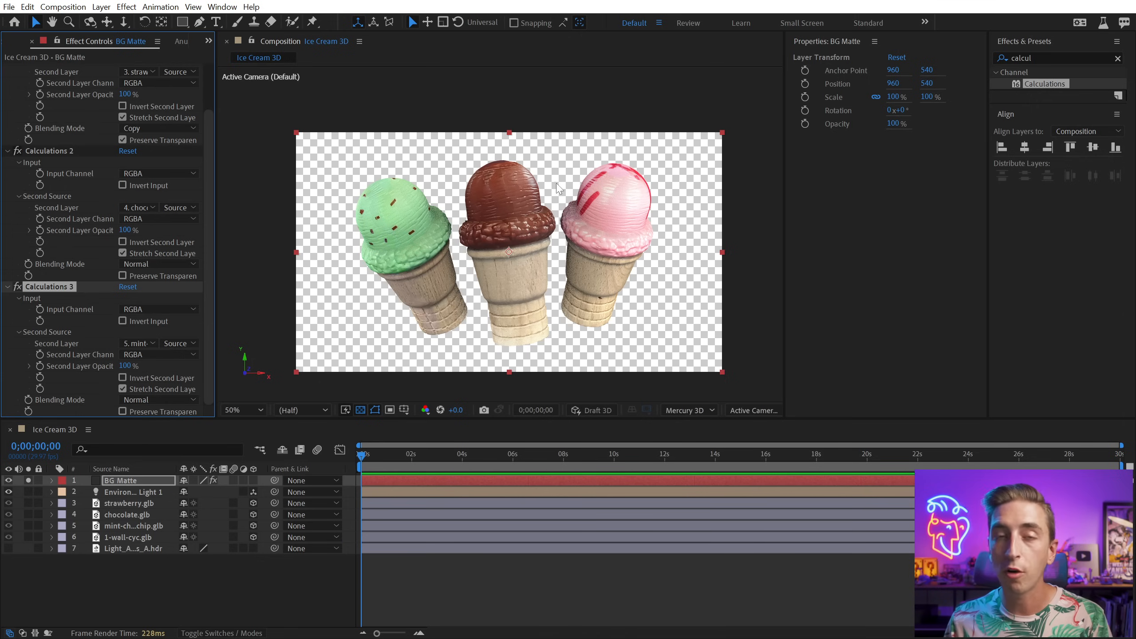
pyautogui.click(28, 480)
# Step: Create an adjustment layer above BG Matte and name it BG Adjust
pyautogui.click(138, 483)
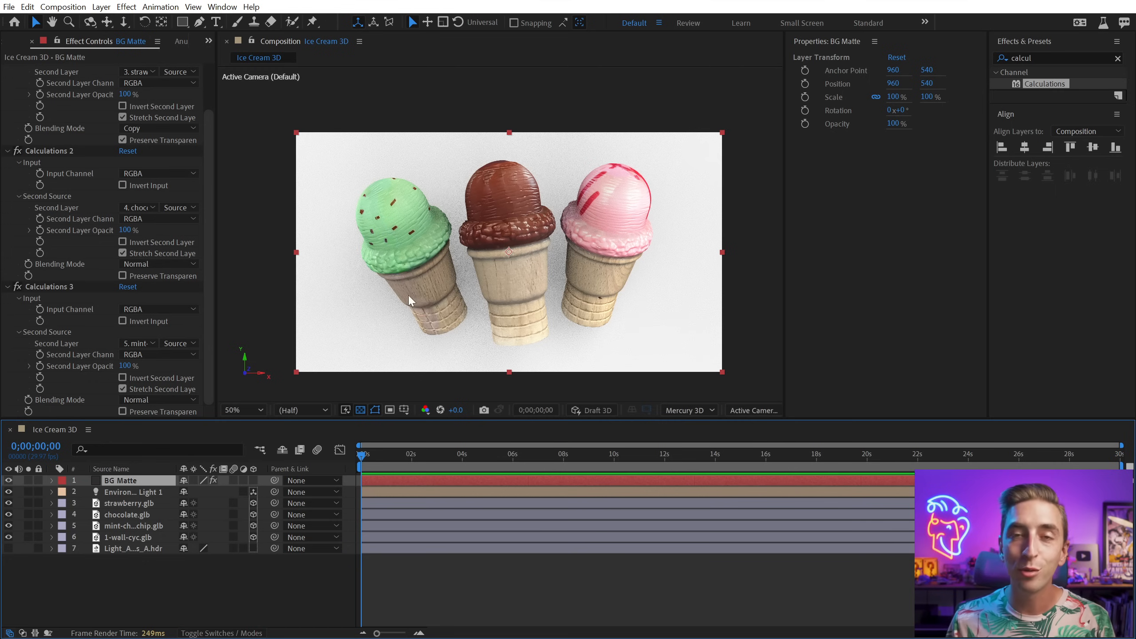
pyautogui.click(101, 7)
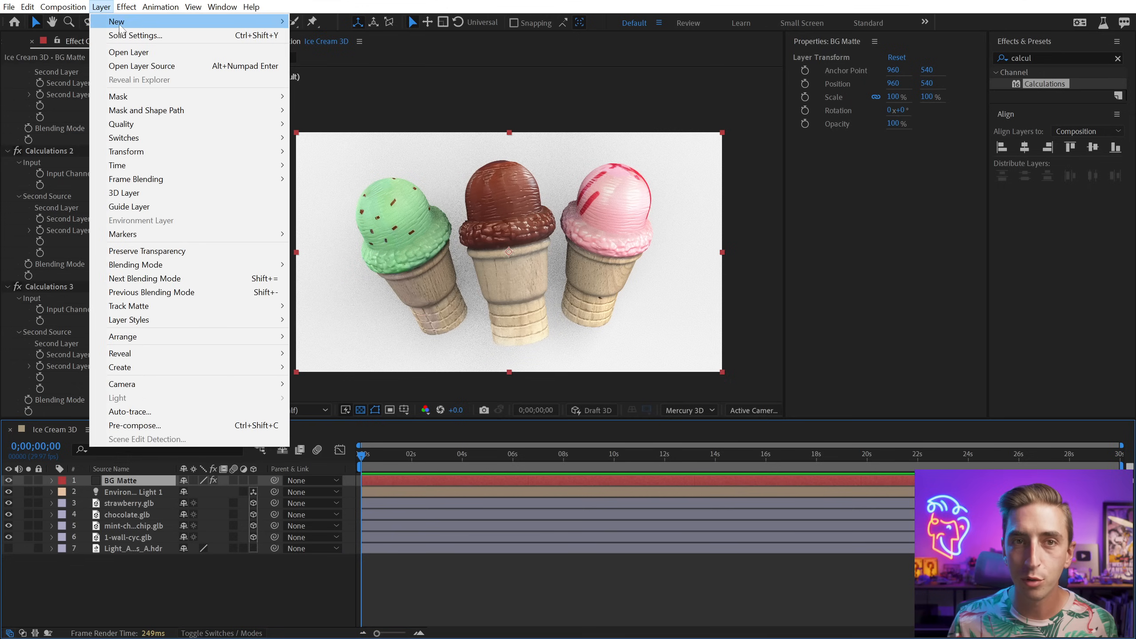
pyautogui.moveTo(134, 21)
pyautogui.click(358, 102)
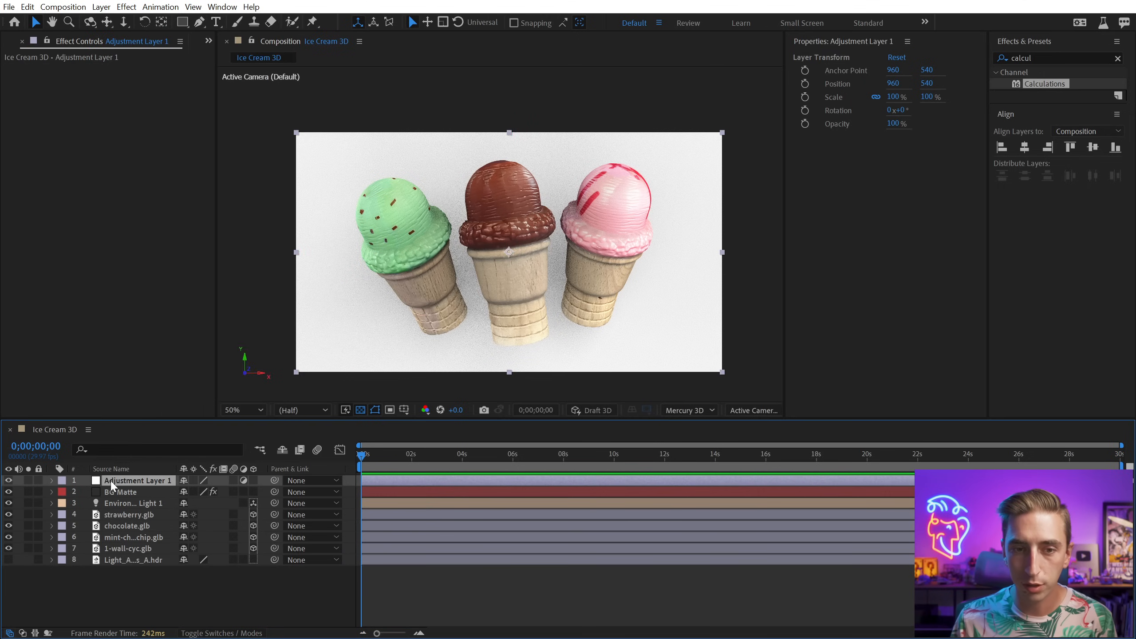
pyautogui.press('Return')
pyautogui.write('BG Adjust')
pyautogui.press('Return')
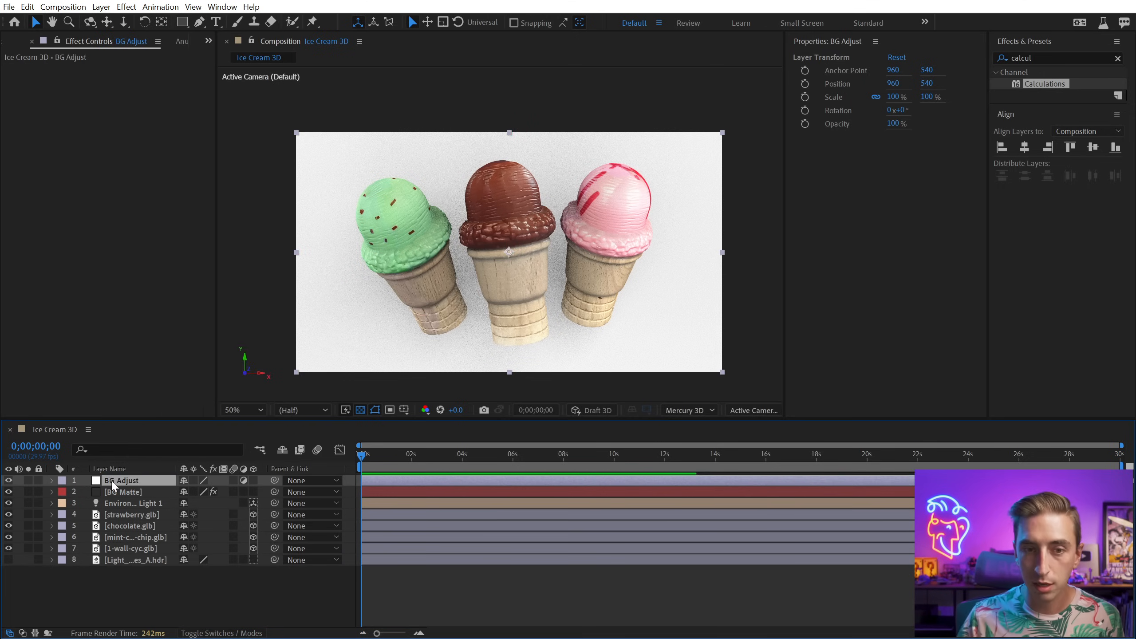
# Step: Apply the Tint effect to BG Adjust and map white to a turquoise color
pyautogui.click(1046, 58)
pyautogui.write('tint')
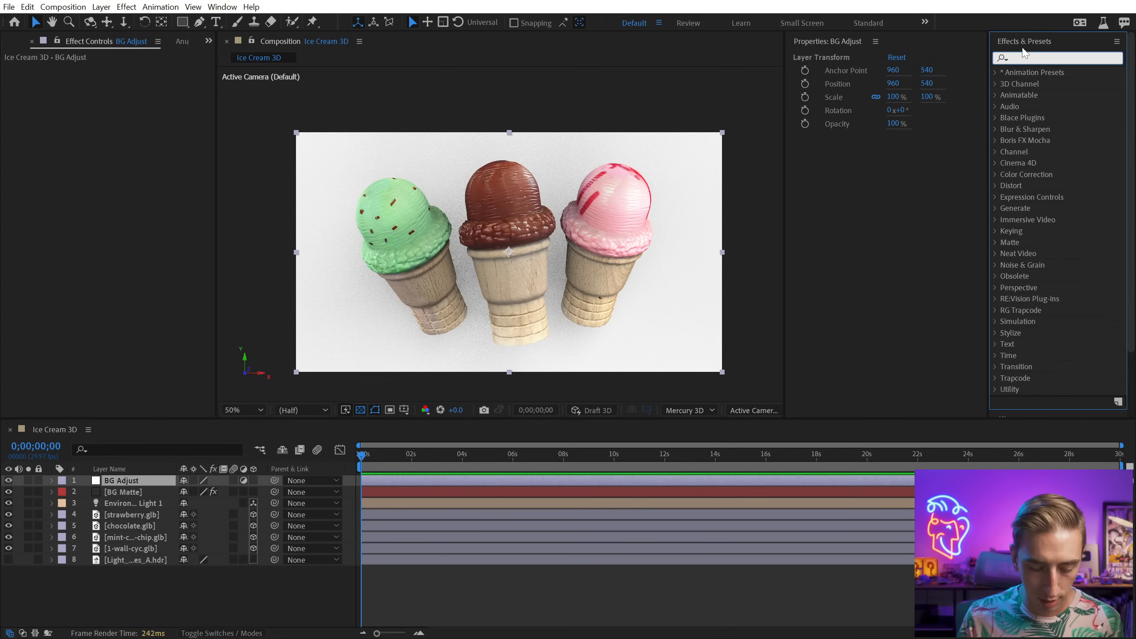
pyautogui.doubleClick(1045, 132)
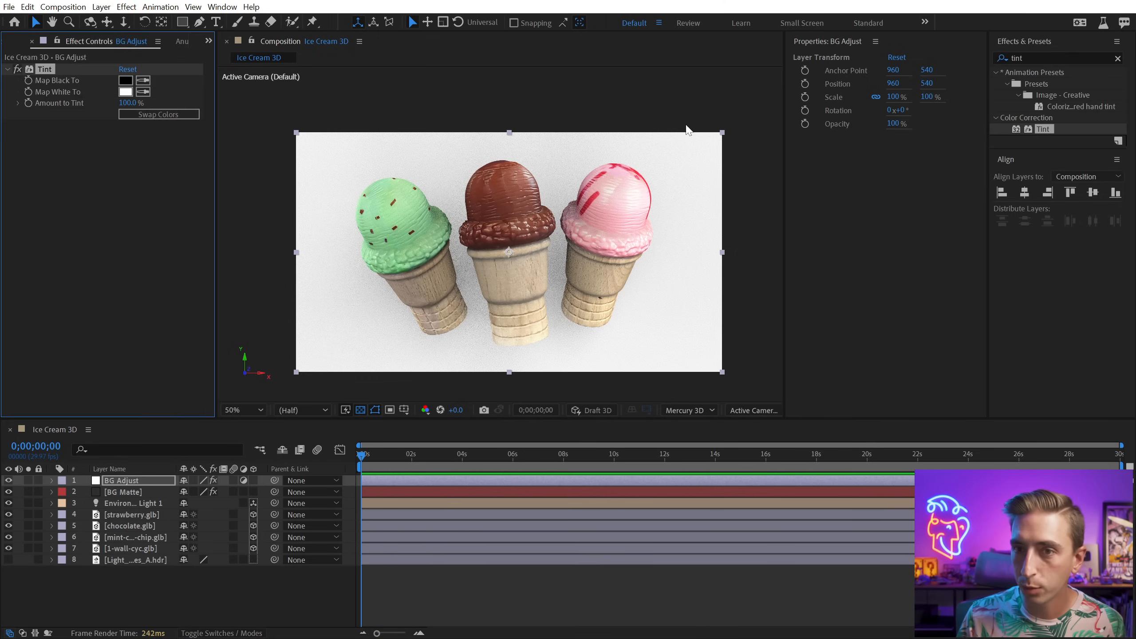
pyautogui.click(125, 92)
pyautogui.click(560, 255)
pyautogui.moveTo(595, 309); pyautogui.dragTo(595, 327)
pyautogui.click(700, 237)
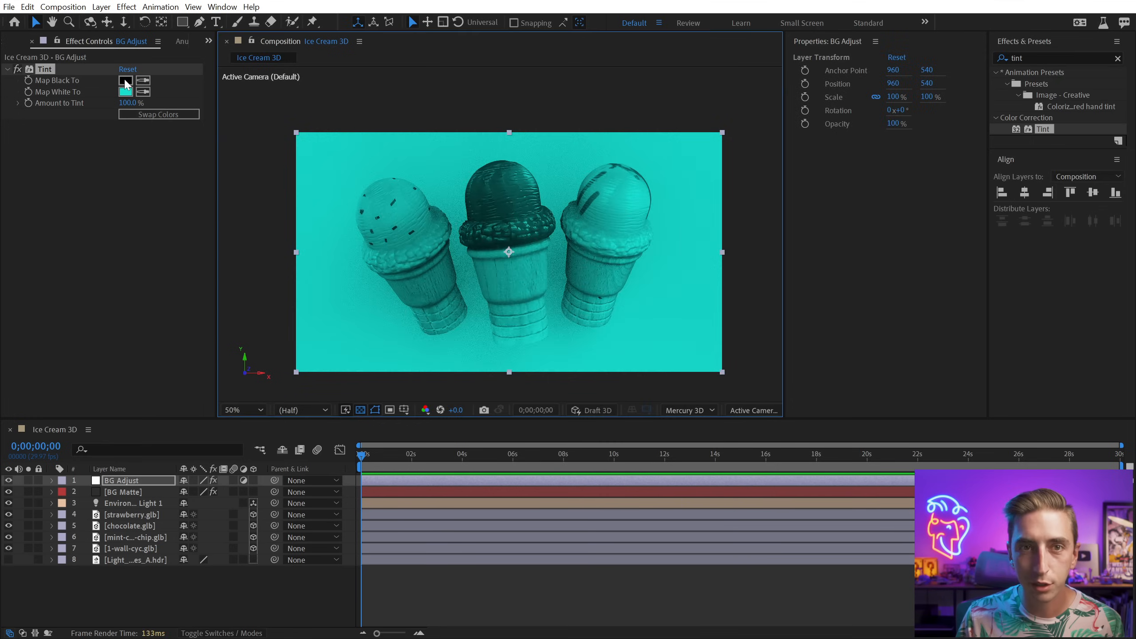
# Step: Map the Tint effect's black to a bright cyan color
pyautogui.click(125, 81)
pyautogui.click(595, 311)
pyautogui.moveTo(544, 285); pyautogui.dragTo(546, 241)
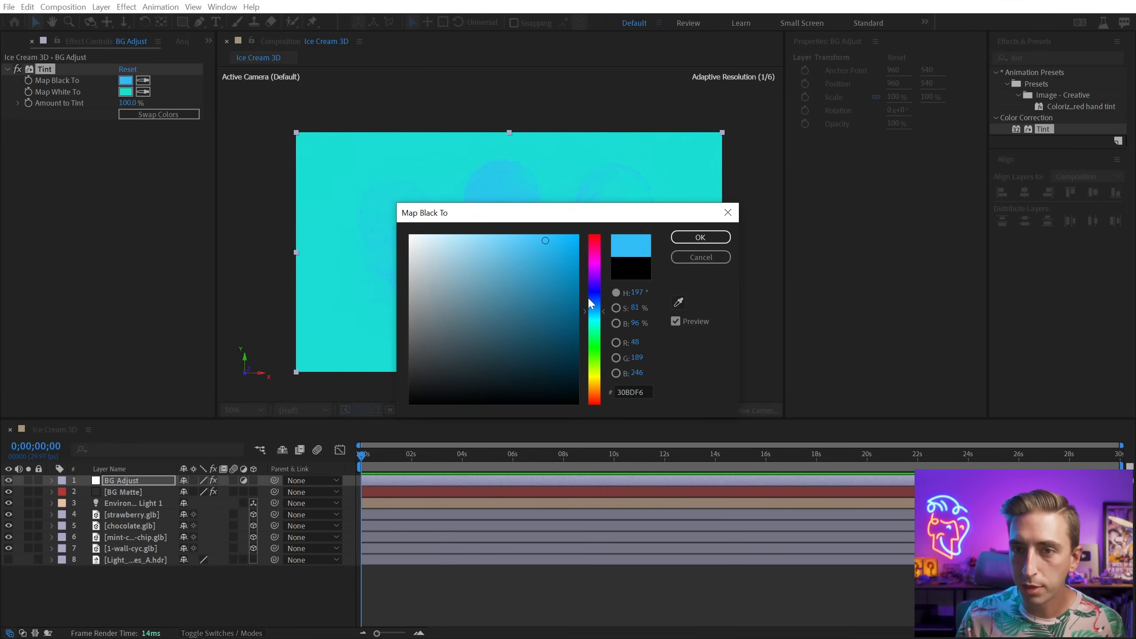
pyautogui.moveTo(595, 311); pyautogui.dragTo(595, 319)
pyautogui.click(689, 242)
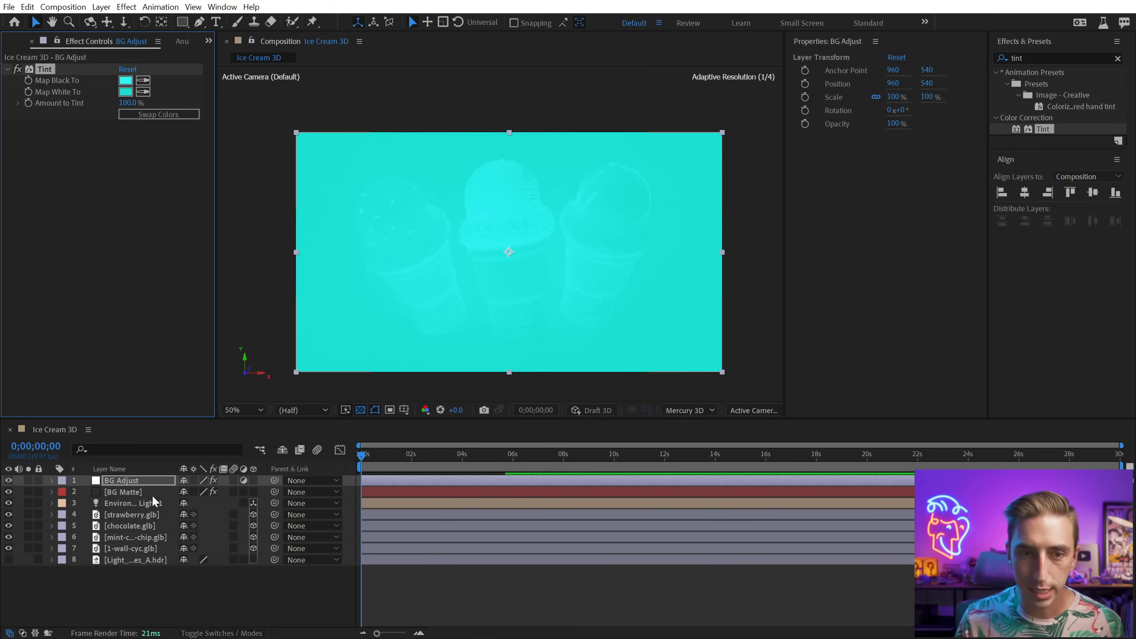
# Step: Use BG Matte as the inverted track matte for BG Adjust, and widen the layer name column
pyautogui.click(118, 483)
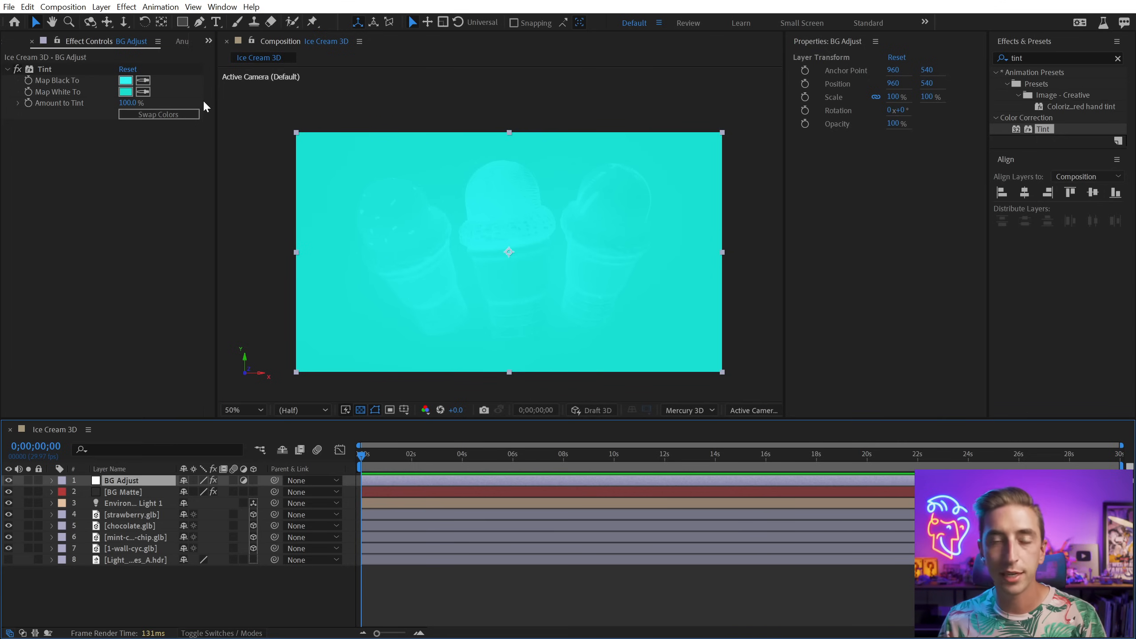
pyautogui.click(162, 491)
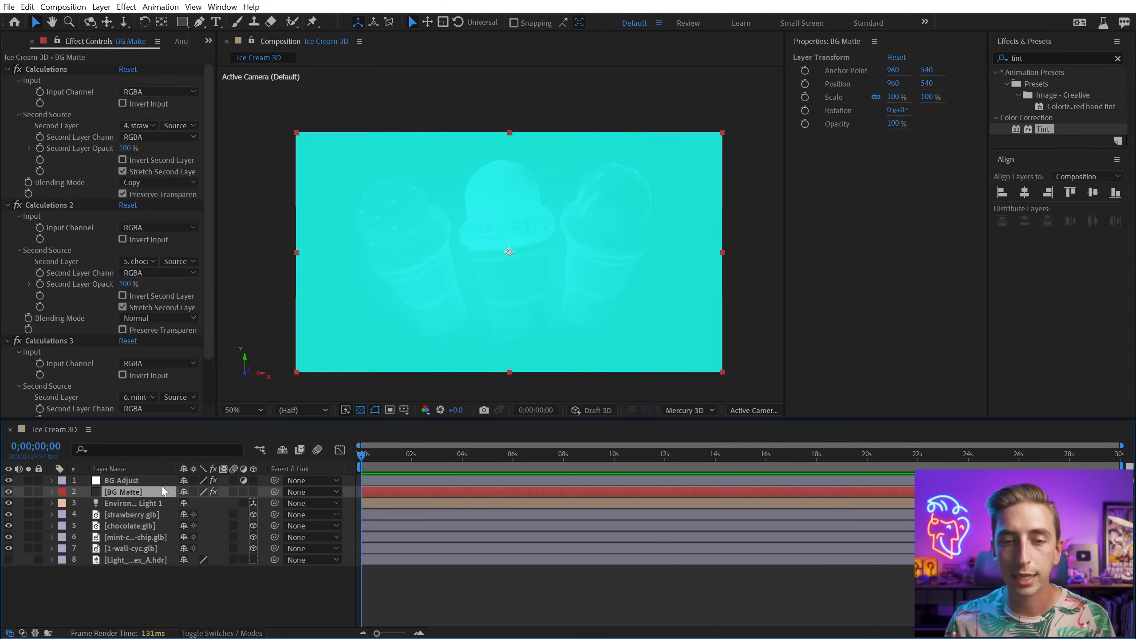
pyautogui.click(124, 484)
pyautogui.click(22, 634)
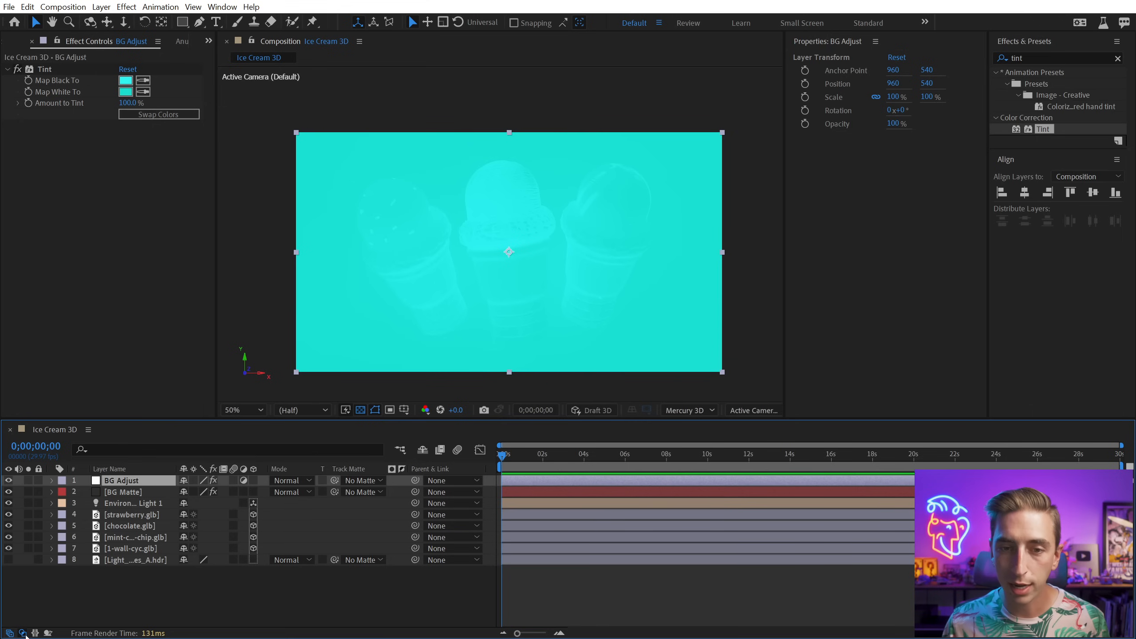
pyautogui.click(24, 634)
pyautogui.click(23, 634)
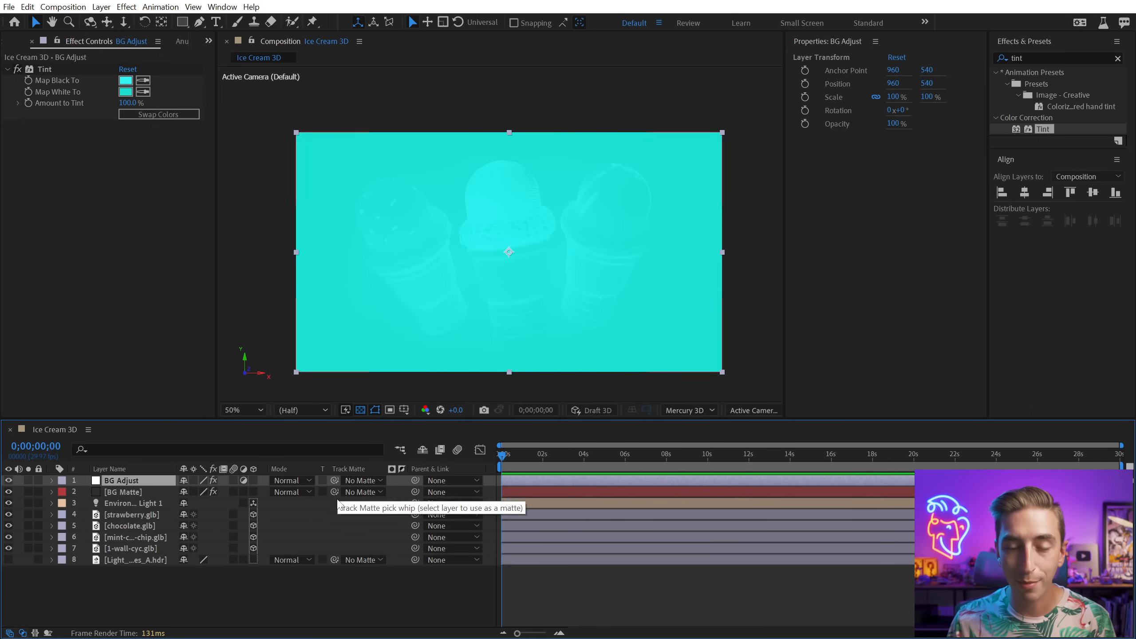
pyautogui.moveTo(334, 480); pyautogui.dragTo(143, 493)
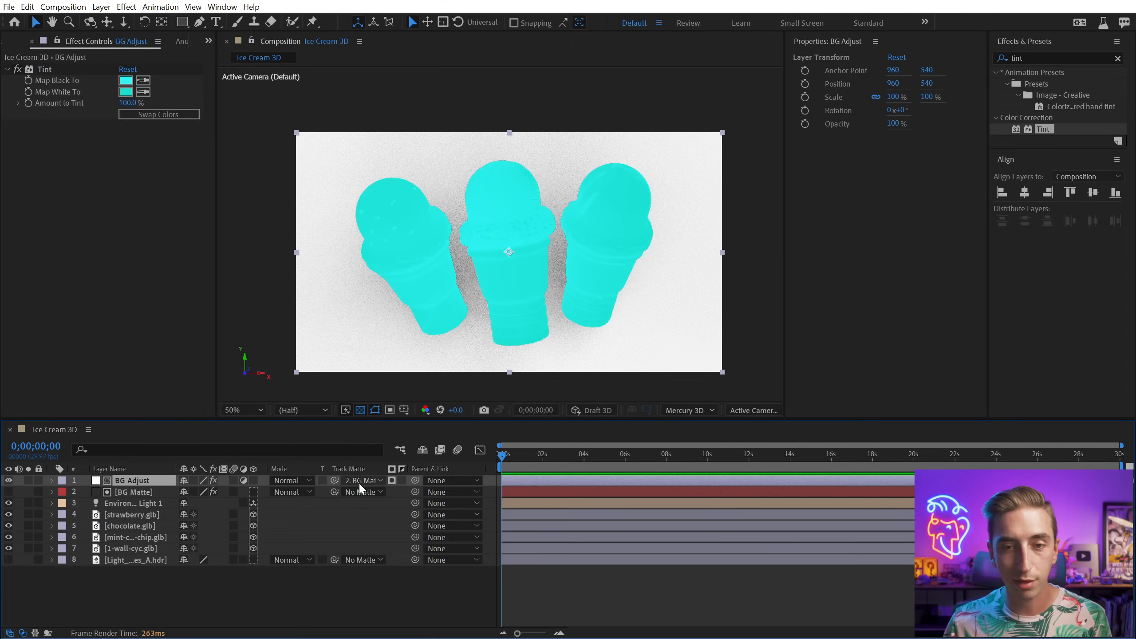
pyautogui.click(402, 480)
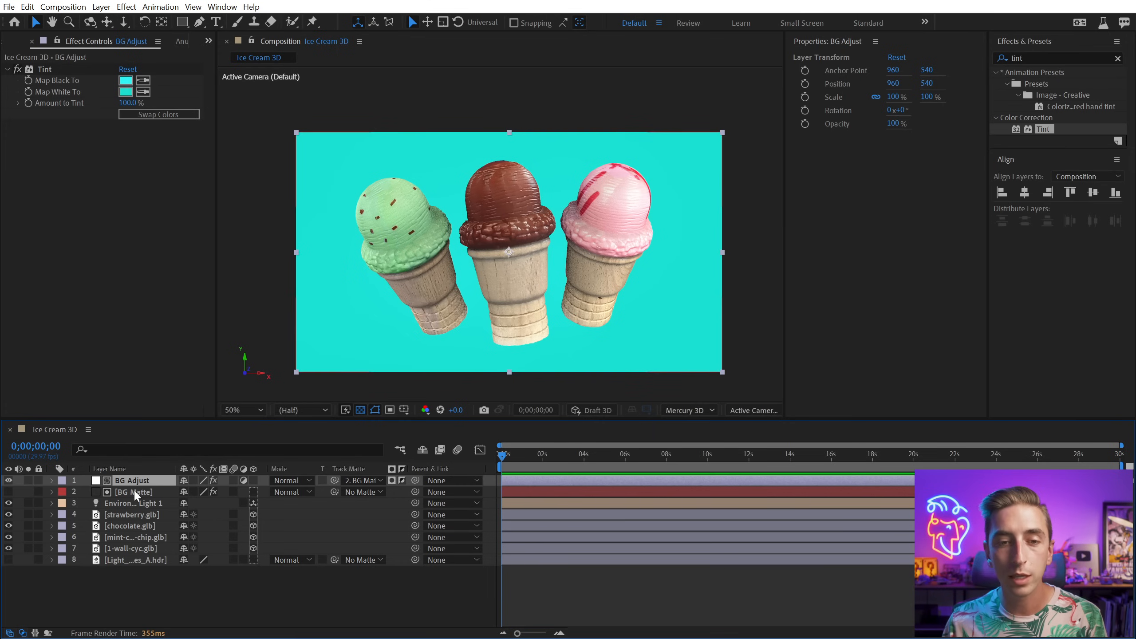
pyautogui.moveTo(174, 469); pyautogui.dragTo(219, 468)
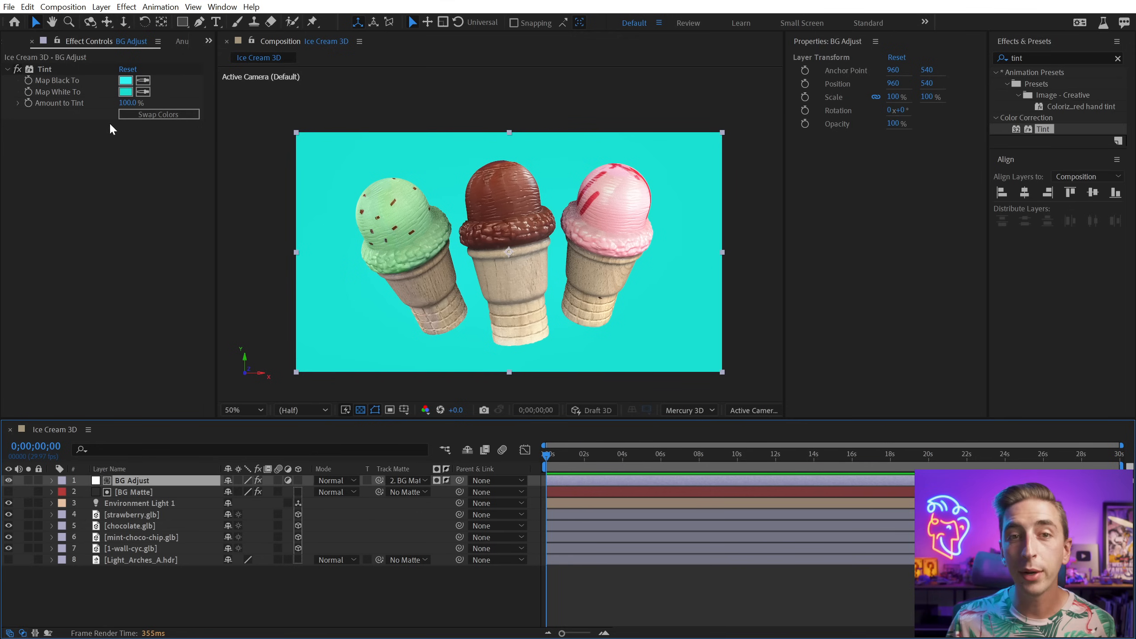
# Step: Delete the Tint effect from BG Adjust
pyautogui.click(44, 69)
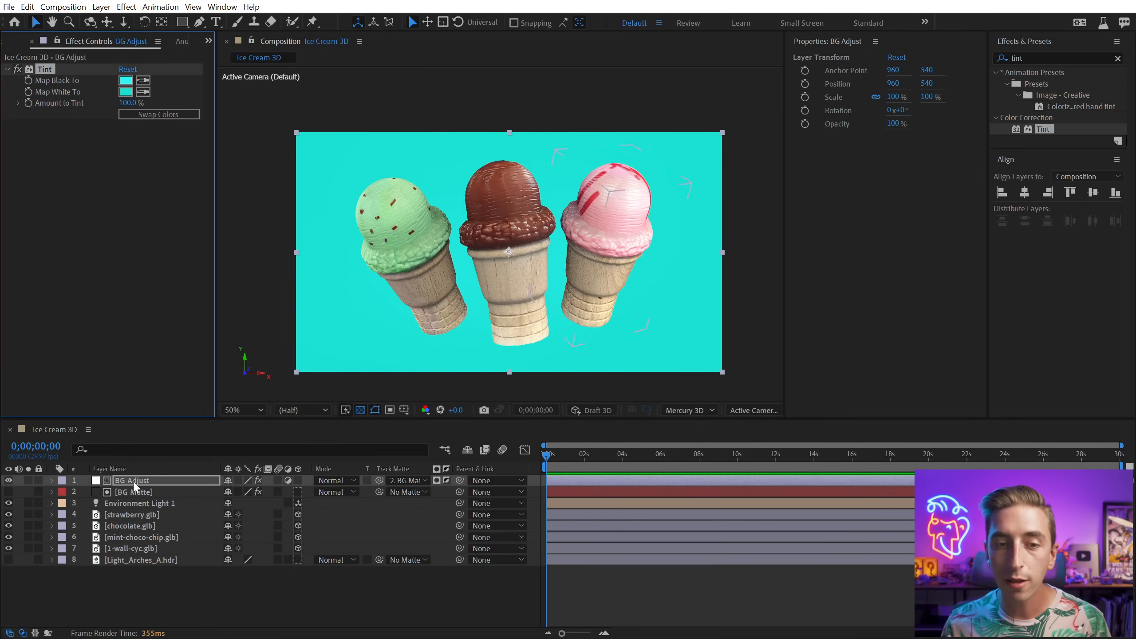
pyautogui.press('Delete')
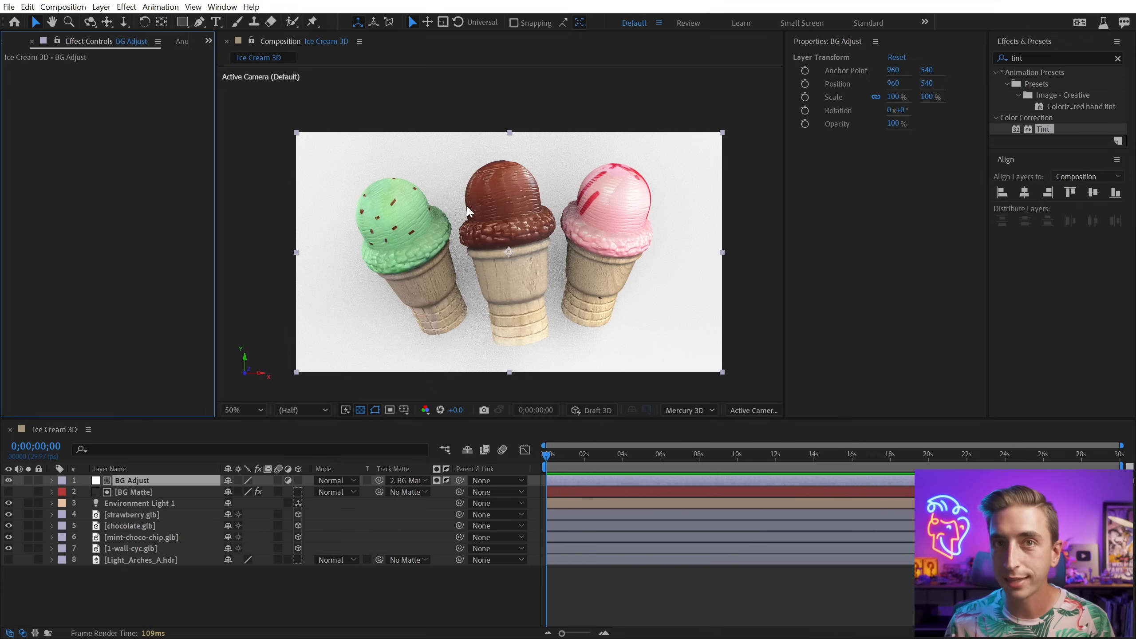
# Step: Find the Gradient Ramp effect by searching for "ramp" and apply it to BG Adjust
pyautogui.doubleClick(1047, 60)
pyautogui.write('ramp')
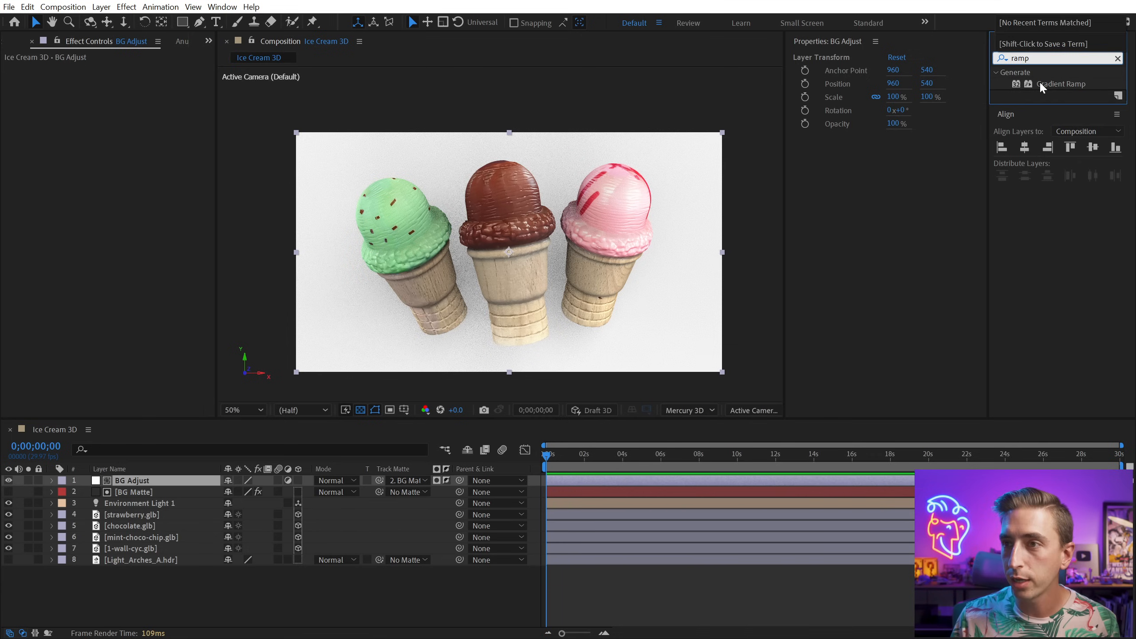
pyautogui.moveTo(1061, 84); pyautogui.dragTo(149, 181)
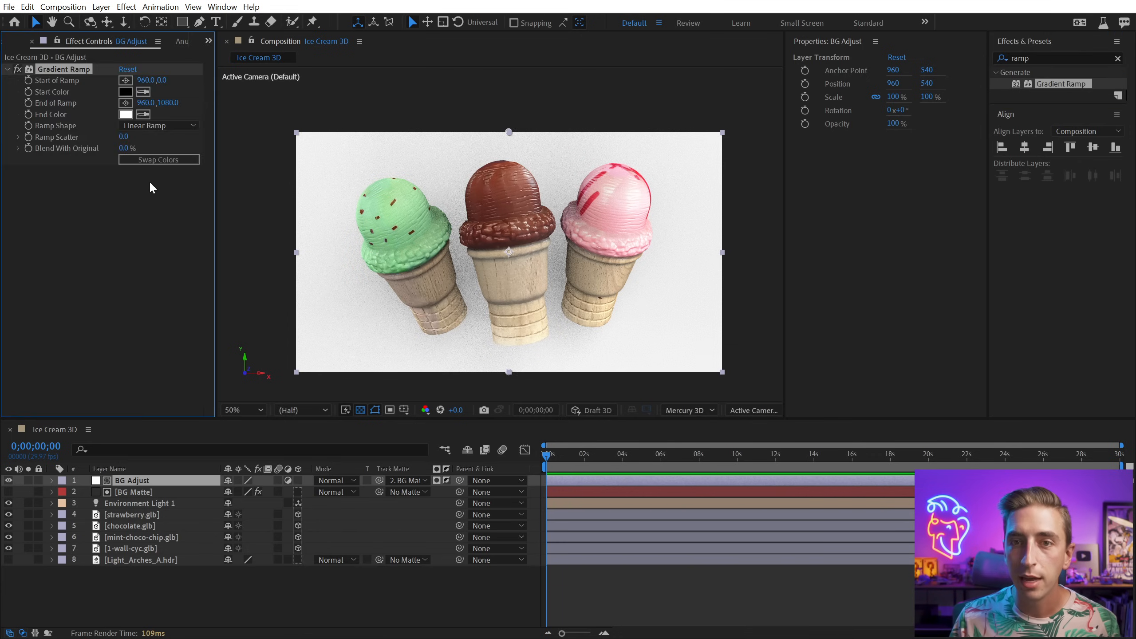
# Step: Make the Gradient Ramp a Radial Ramp starting at the frame's upper-left corner and ending at its lower-right corner
pyautogui.click(174, 126)
pyautogui.click(177, 152)
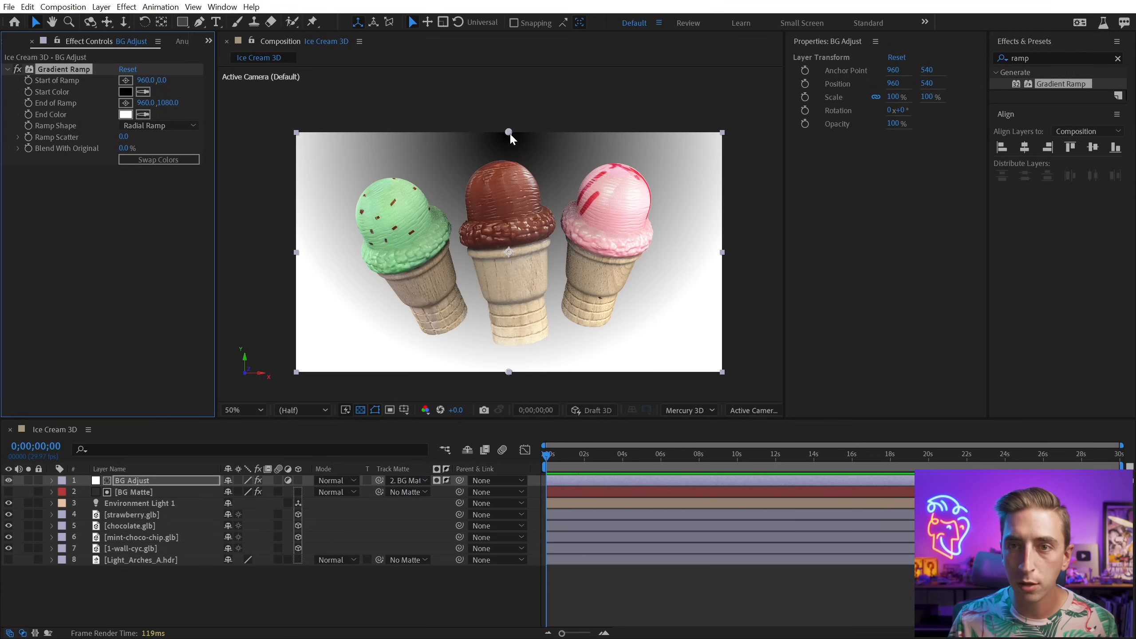
pyautogui.moveTo(508, 132); pyautogui.dragTo(300, 134)
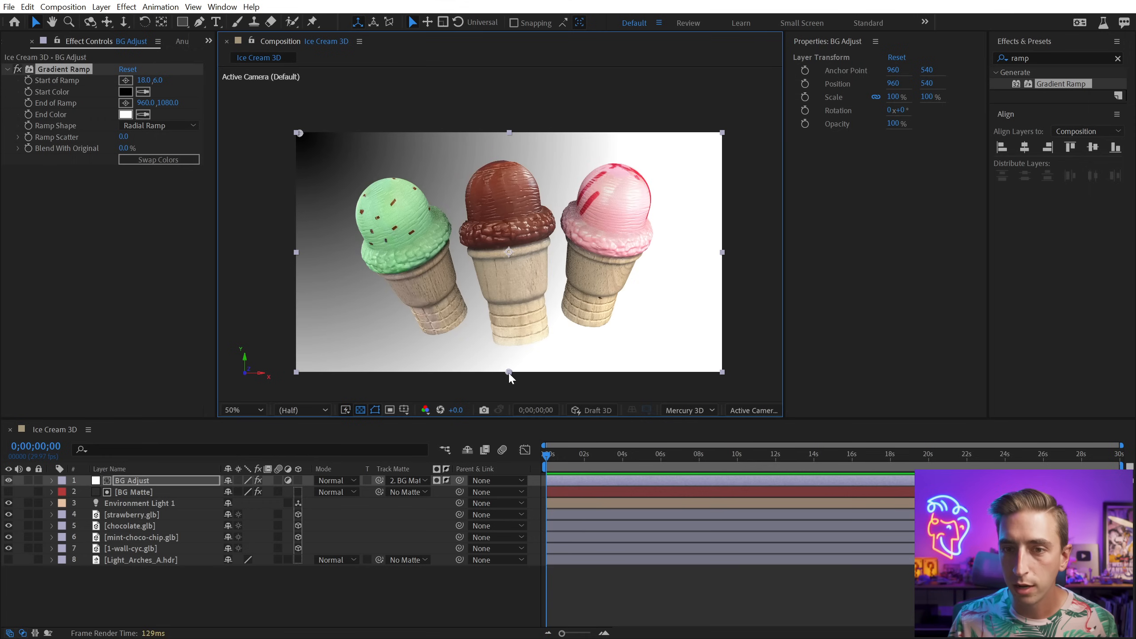
pyautogui.moveTo(509, 372); pyautogui.dragTo(720, 372)
# Step: Sample the mint scoop's green as the ramp's start color and copy that color to the end color
pyautogui.click(144, 92)
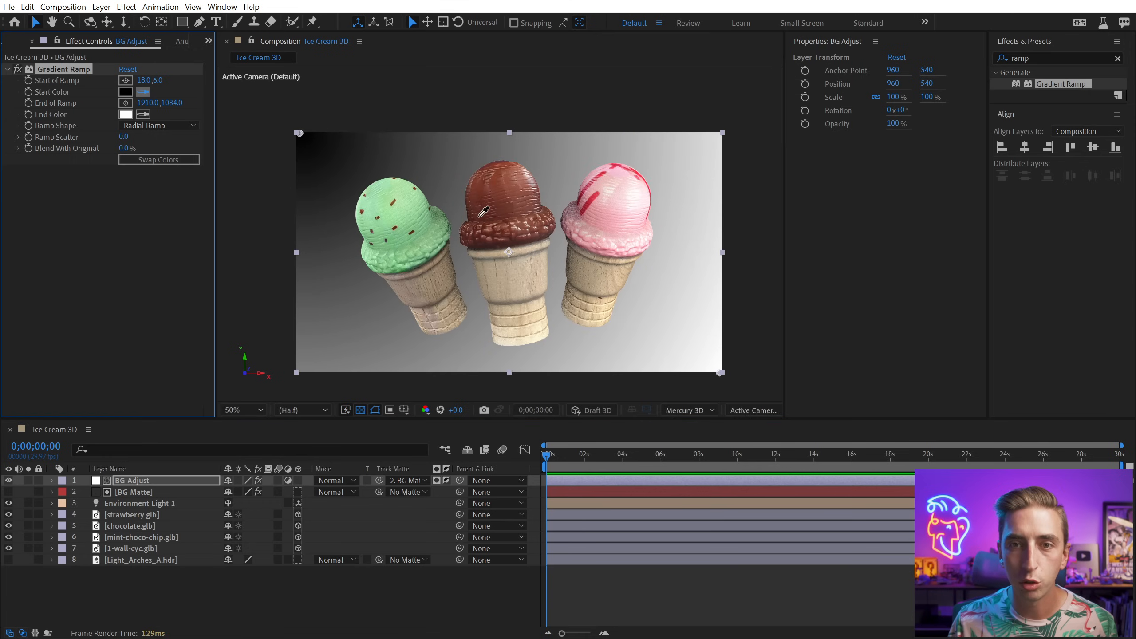
pyautogui.click(412, 195)
pyautogui.click(142, 115)
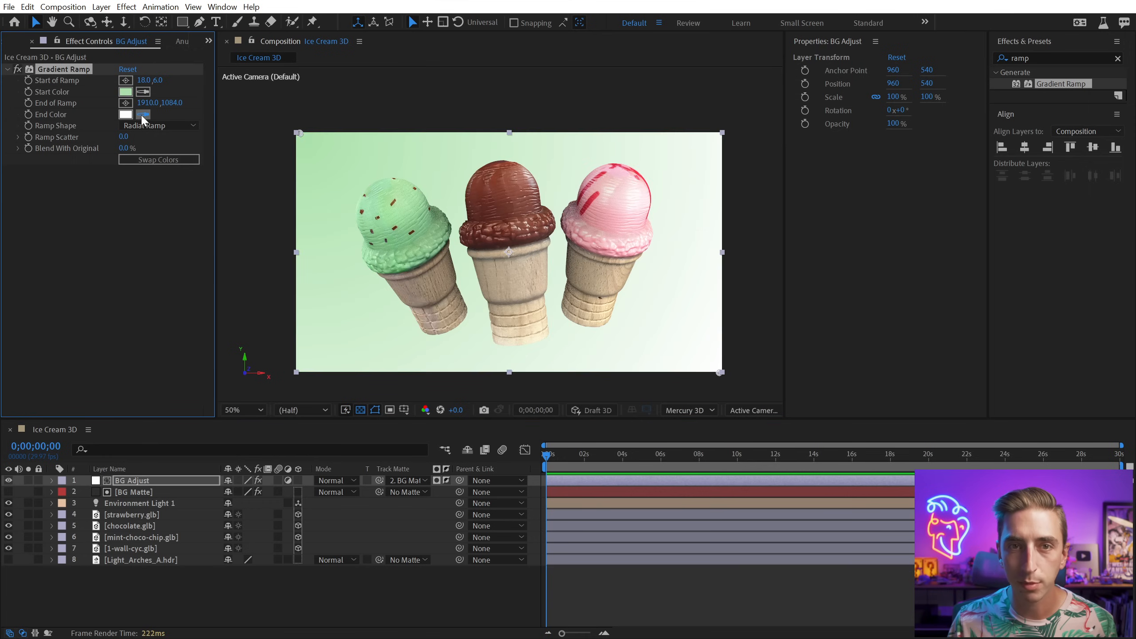
pyautogui.click(125, 91)
# Step: Shift the hue of the ramp's end and start colors from green to a pale aqua, about 175°
pyautogui.click(126, 114)
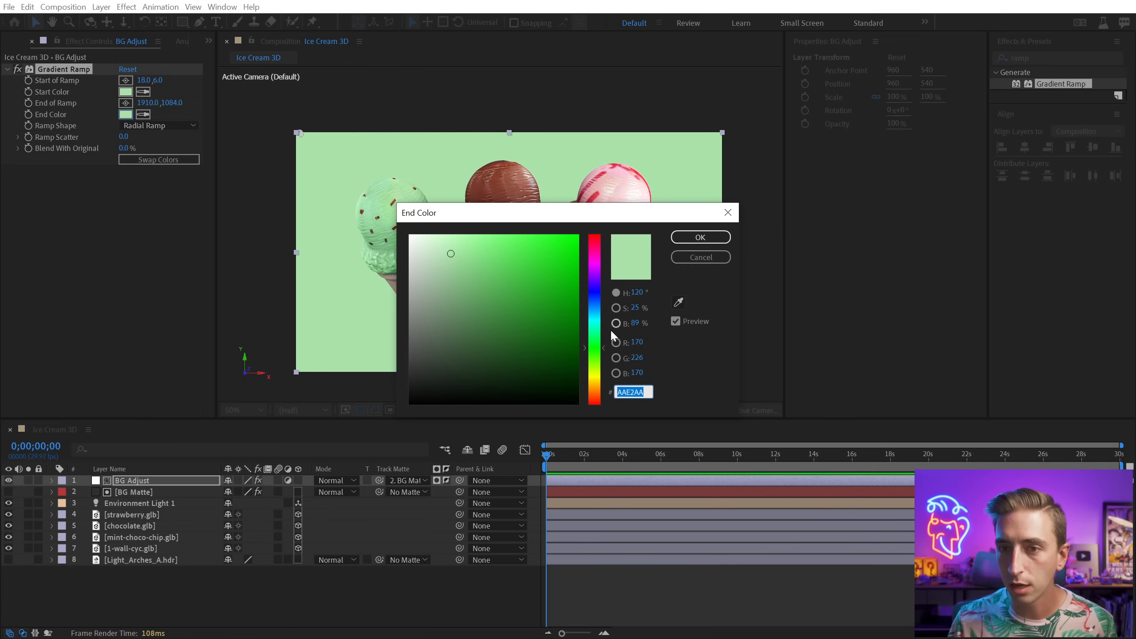
pyautogui.moveTo(601, 354); pyautogui.dragTo(600, 326)
pyautogui.click(700, 237)
pyautogui.click(125, 92)
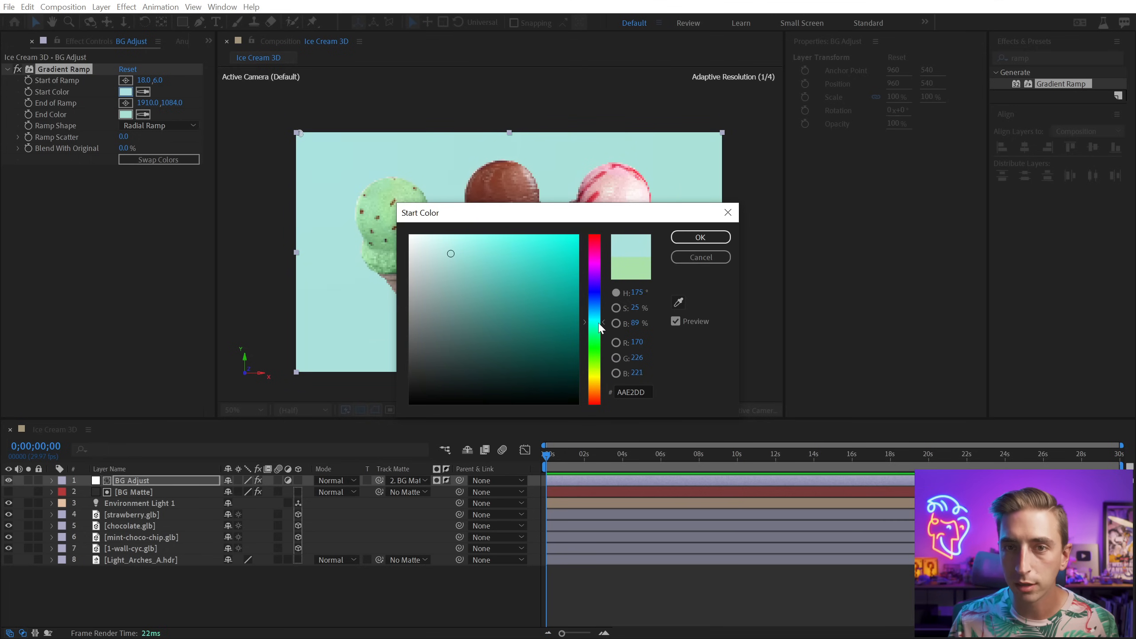
pyautogui.click(719, 238)
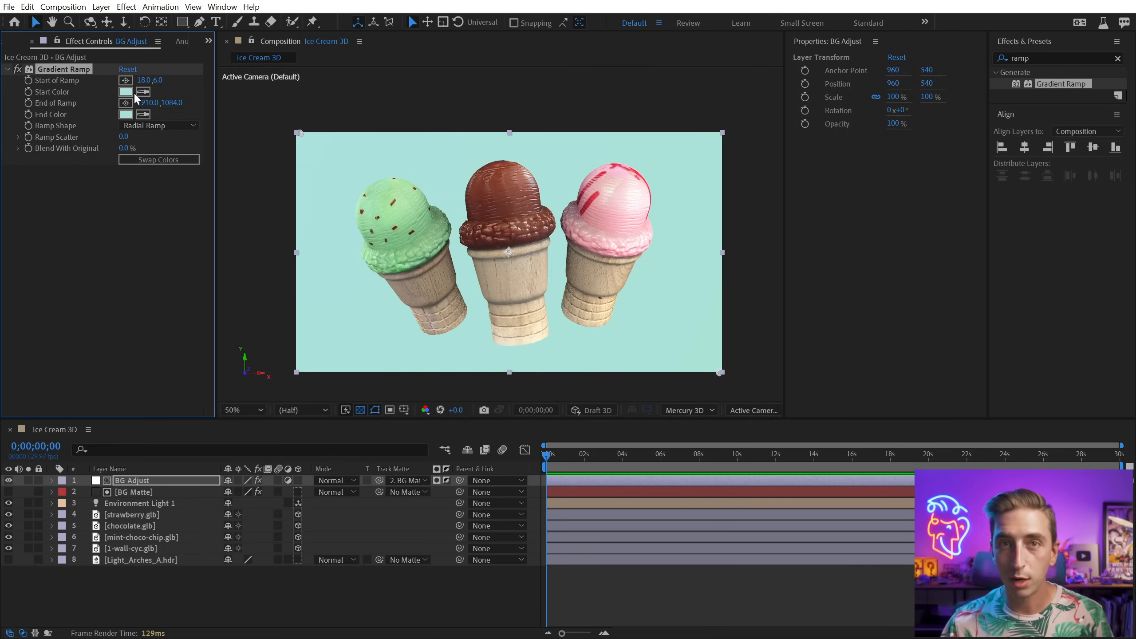
# Step: Make the Gradient Ramp's end color a brighter, more saturated turquoise
pyautogui.click(126, 114)
pyautogui.moveTo(711, 327); pyautogui.dragTo(758, 314)
pyautogui.moveTo(846, 397); pyautogui.dragTo(846, 392)
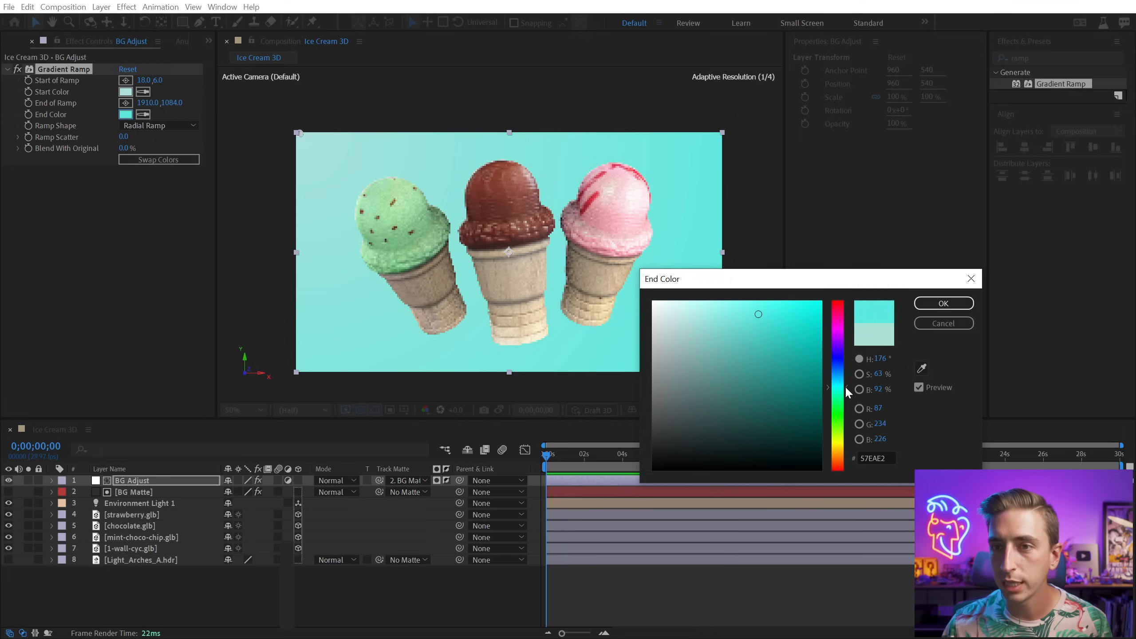
pyautogui.click(941, 304)
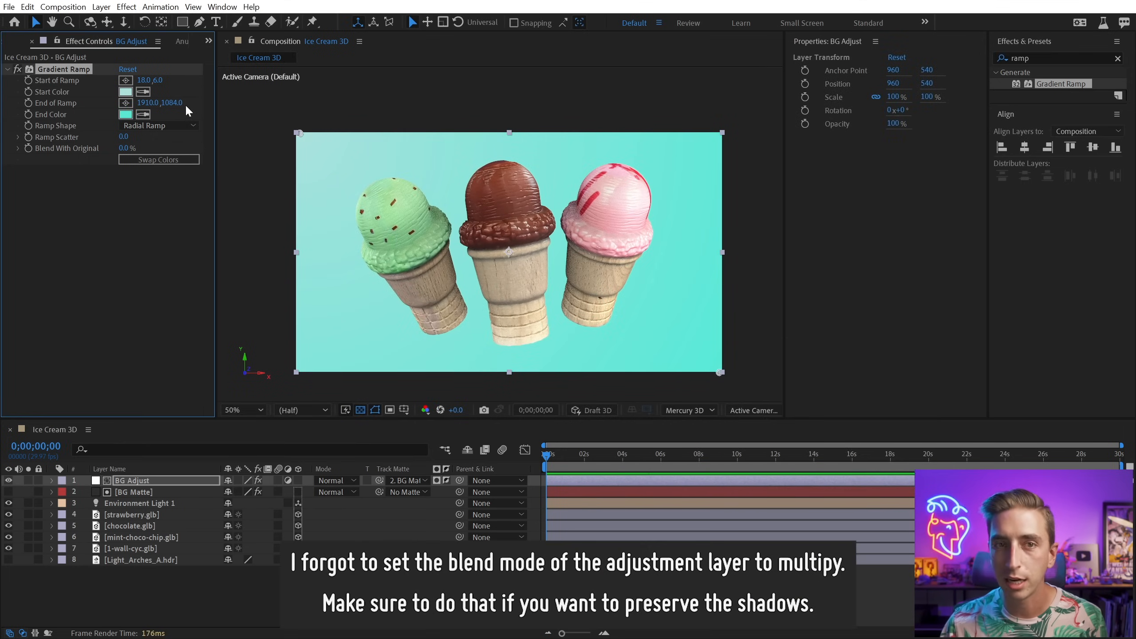
# Step: Lighten the Gradient Ramp's start color to a very pale aqua and deselect the layer
pyautogui.click(125, 91)
pyautogui.moveTo(737, 306)
pyautogui.mouseDown()
pyautogui.moveTo(675, 300)
pyautogui.moveTo(688, 301)
pyautogui.mouseUp()
pyautogui.click(942, 304)
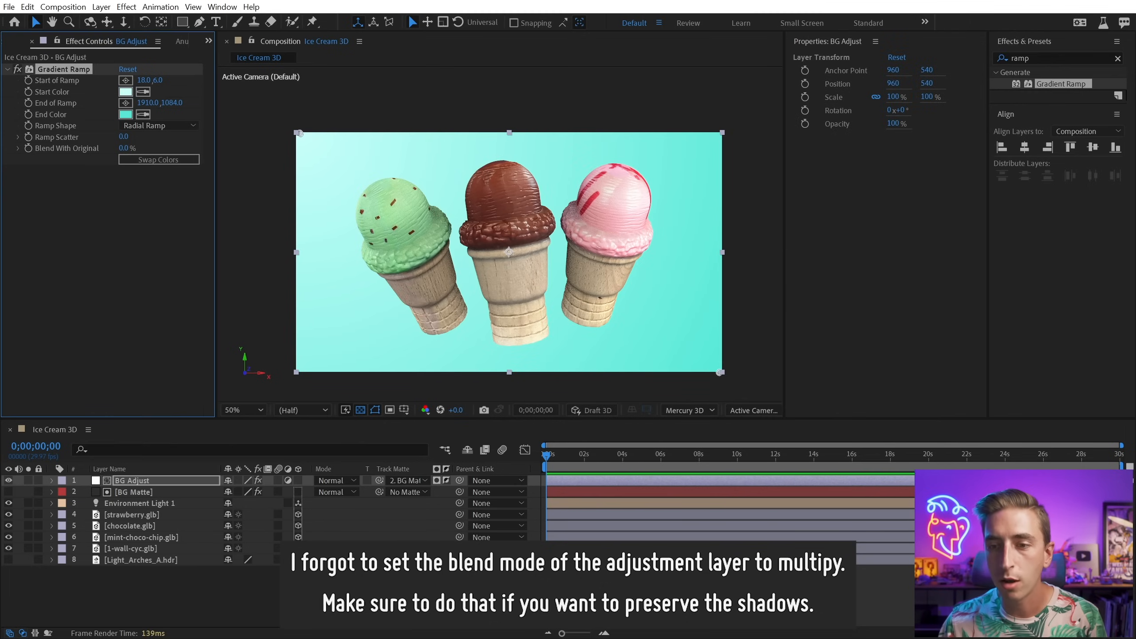
pyautogui.click(679, 521)
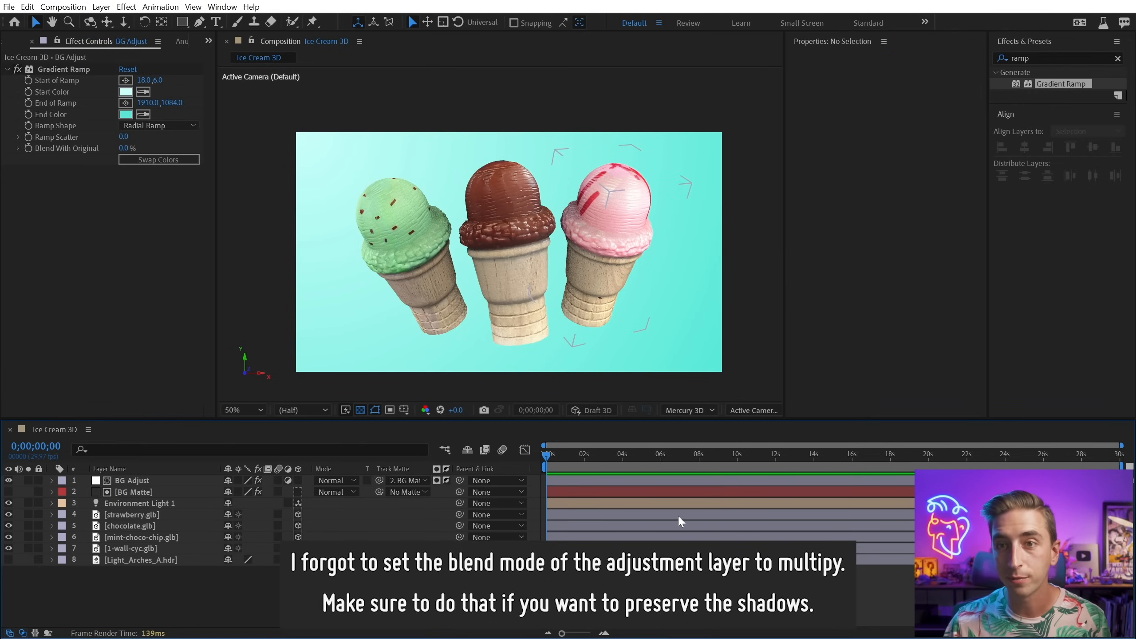
# Step: Apply the Curves effect to BG Adjust and shape a gentle RGB S-curve that darkens shadows and brightens highlights
pyautogui.hotkey('ctrl', '5')
pyautogui.write('curves')
pyautogui.moveTo(1048, 129); pyautogui.dragTo(108, 233)
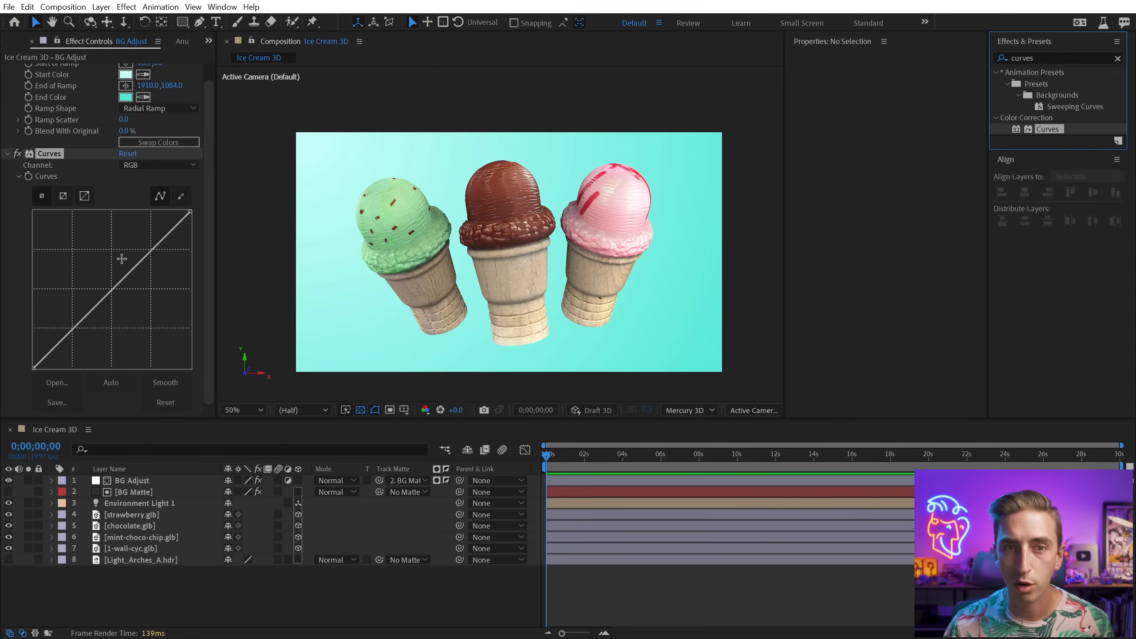
pyautogui.moveTo(118, 285)
pyautogui.mouseDown()
pyautogui.moveTo(137, 310)
pyautogui.moveTo(124, 295)
pyautogui.mouseUp()
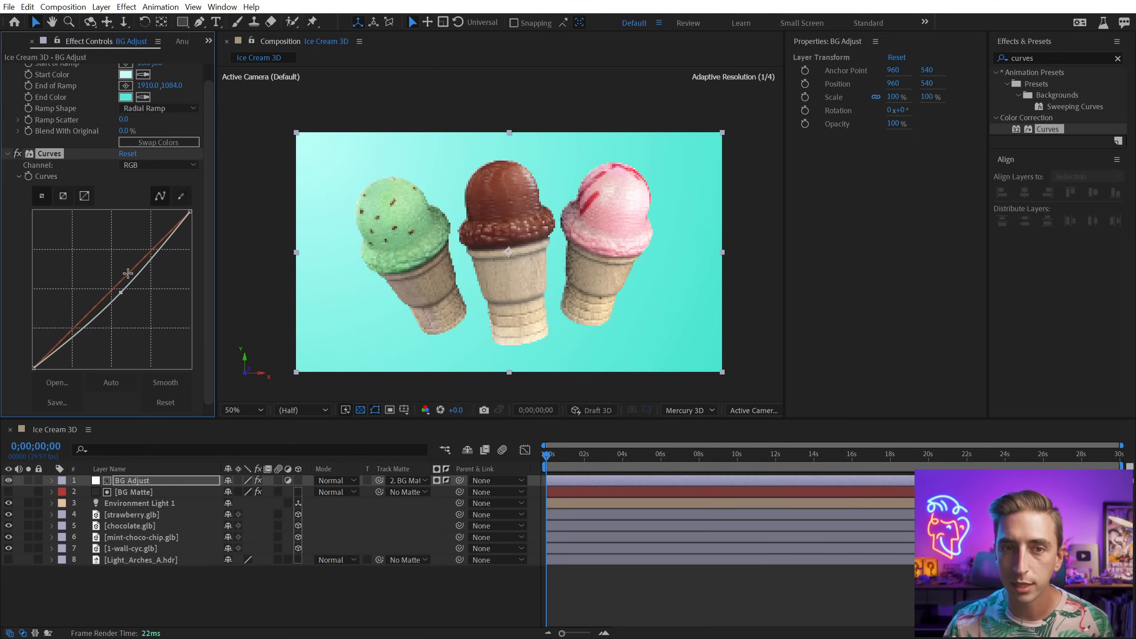
pyautogui.moveTo(153, 258); pyautogui.dragTo(147, 251)
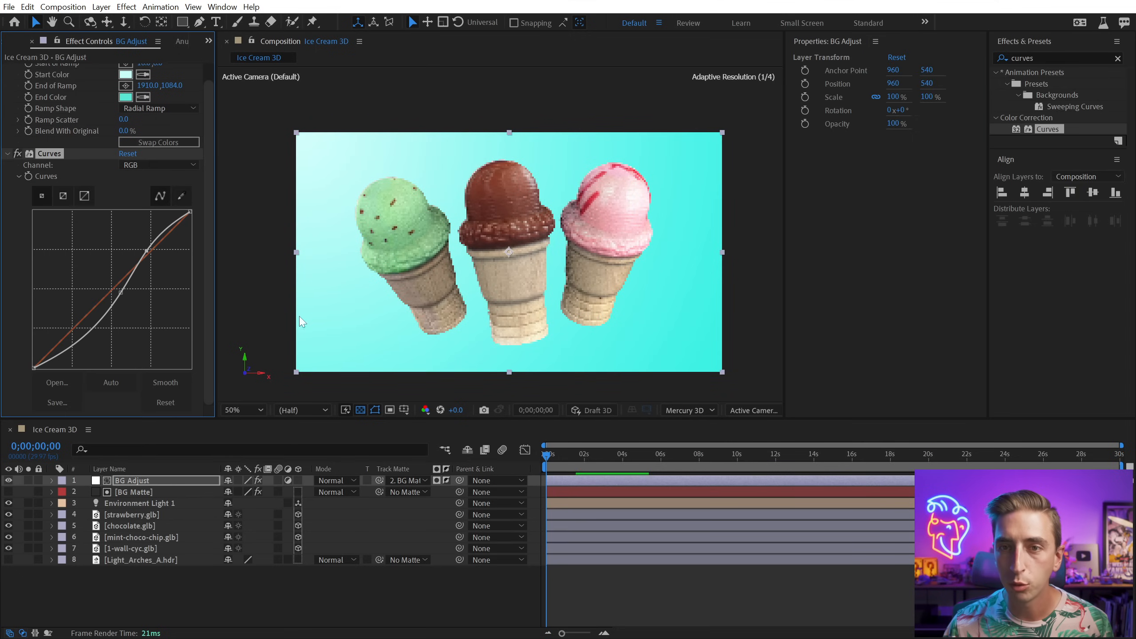
pyautogui.click(732, 587)
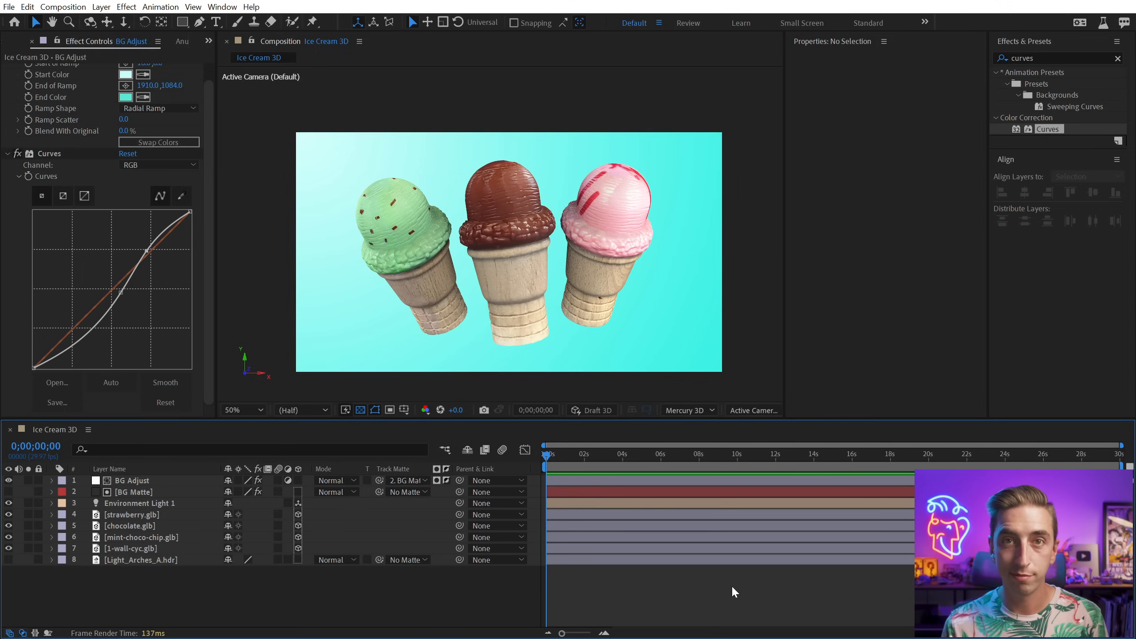
# Step: Add a two-node camera named Camera 1 using a longer focal-length preset than 50mm
pyautogui.click(103, 7)
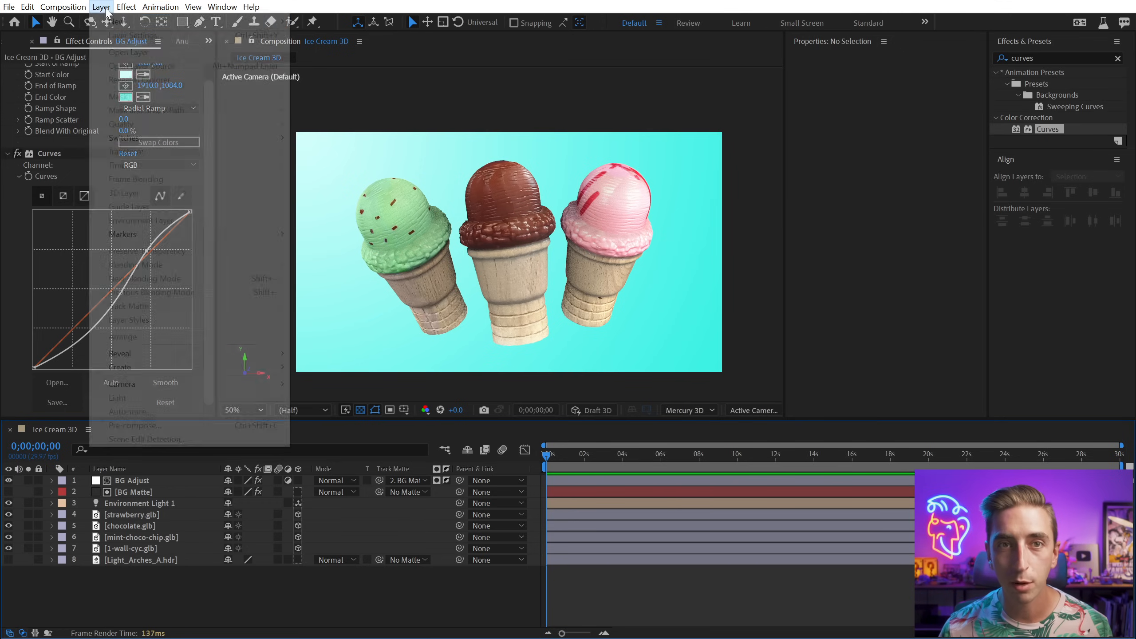
pyautogui.moveTo(120, 21)
pyautogui.click(336, 66)
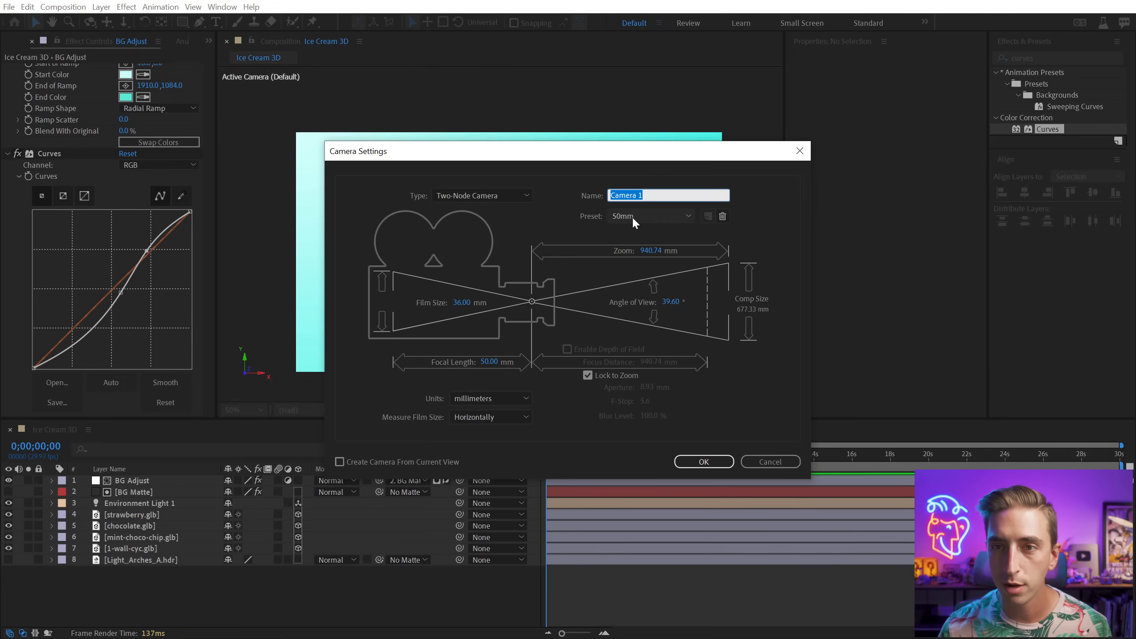
pyautogui.click(636, 216)
pyautogui.click(672, 315)
pyautogui.moveTo(629, 160); pyautogui.dragTo(922, 162)
pyautogui.click(986, 462)
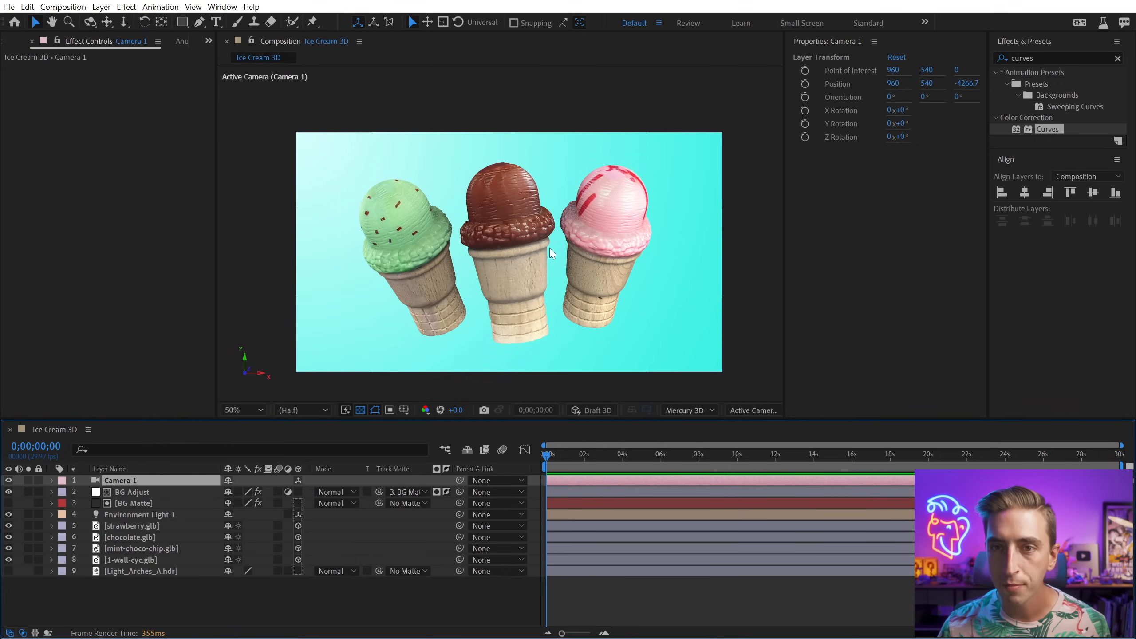
# Step: Try orbiting Camera 1 around the ice cream cones and undo the camera move
pyautogui.press('c')
pyautogui.moveTo(555, 254)
pyautogui.mouseDown()
pyautogui.moveTo(515, 254)
pyautogui.moveTo(545, 252)
pyautogui.mouseUp()
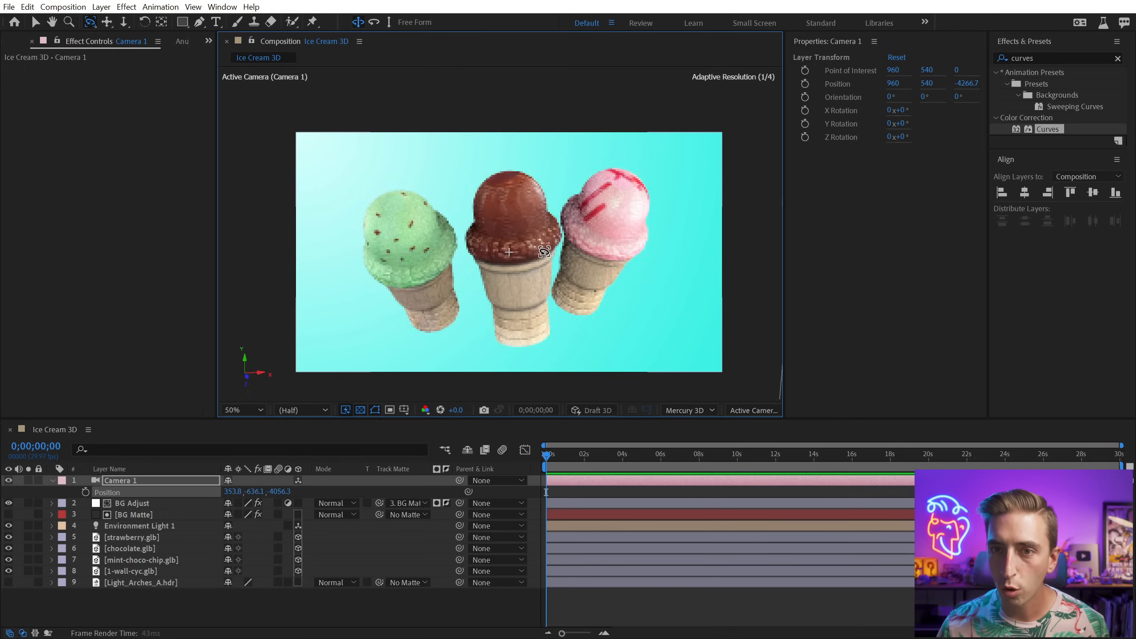
pyautogui.hotkey('ctrl', 'z')
# Step: Try repositioning the mint-choco-chip.glb model in the composition and undo the last change
pyautogui.click(132, 503)
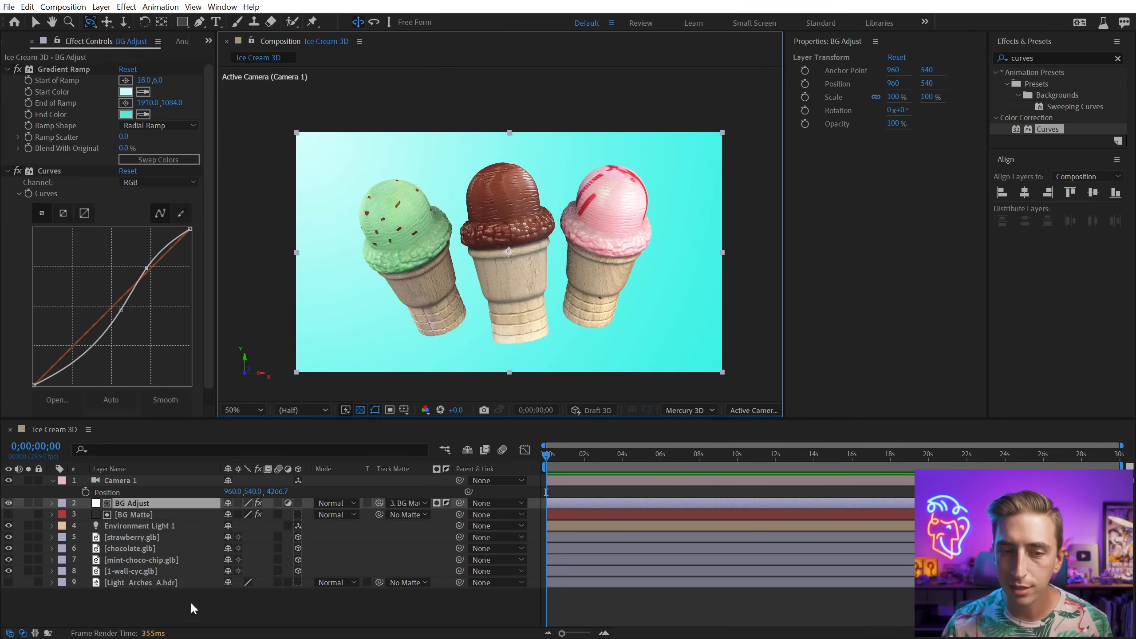
pyautogui.click(152, 561)
pyautogui.press('v')
pyautogui.moveTo(404, 286); pyautogui.dragTo(358, 268)
pyautogui.moveTo(391, 206); pyautogui.dragTo(359, 144)
pyautogui.hotkey('ctrl', 'z')
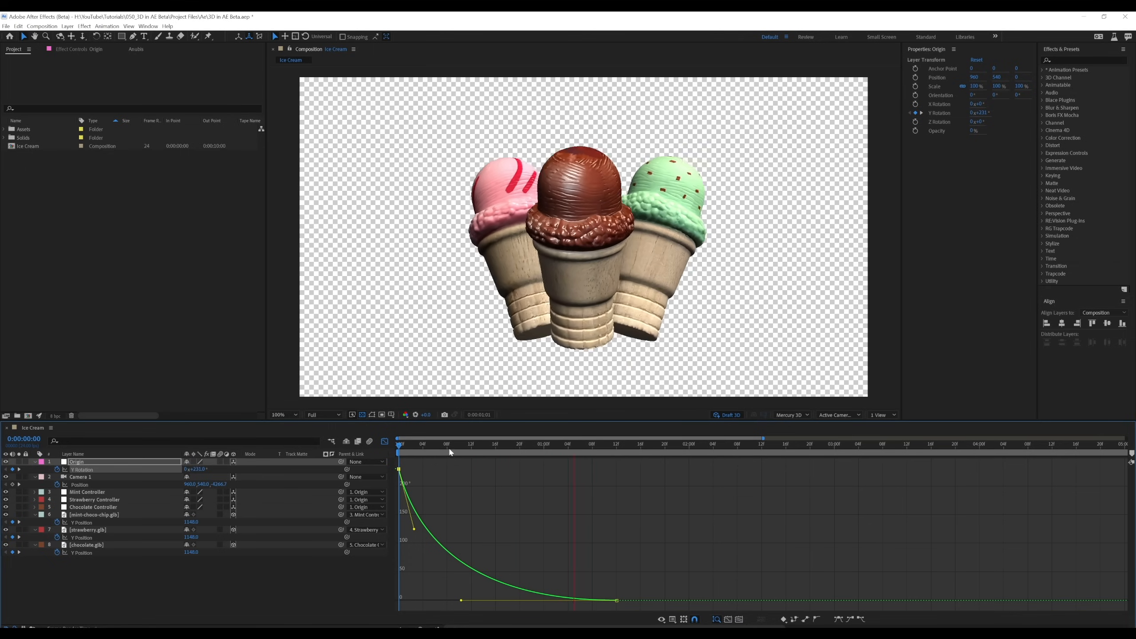
# Step: Turn off the transparency grid and preview the animated cones in the Ice Cream composition
pyautogui.click(362, 415)
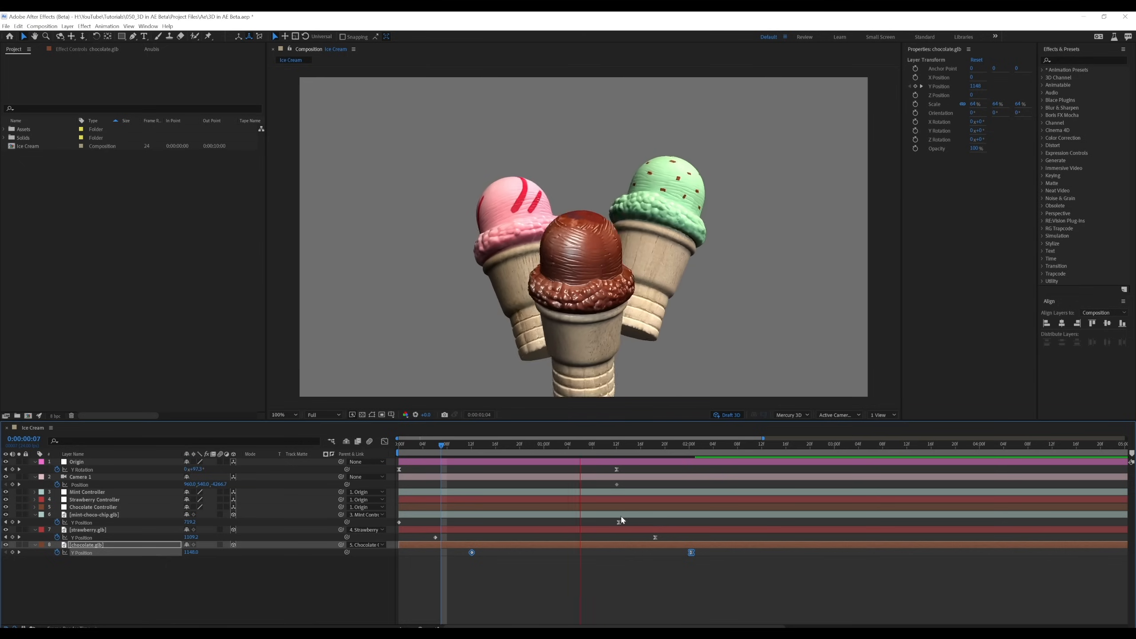
pyautogui.press('space')
pyautogui.moveTo(715, 571); pyautogui.dragTo(539, 519)
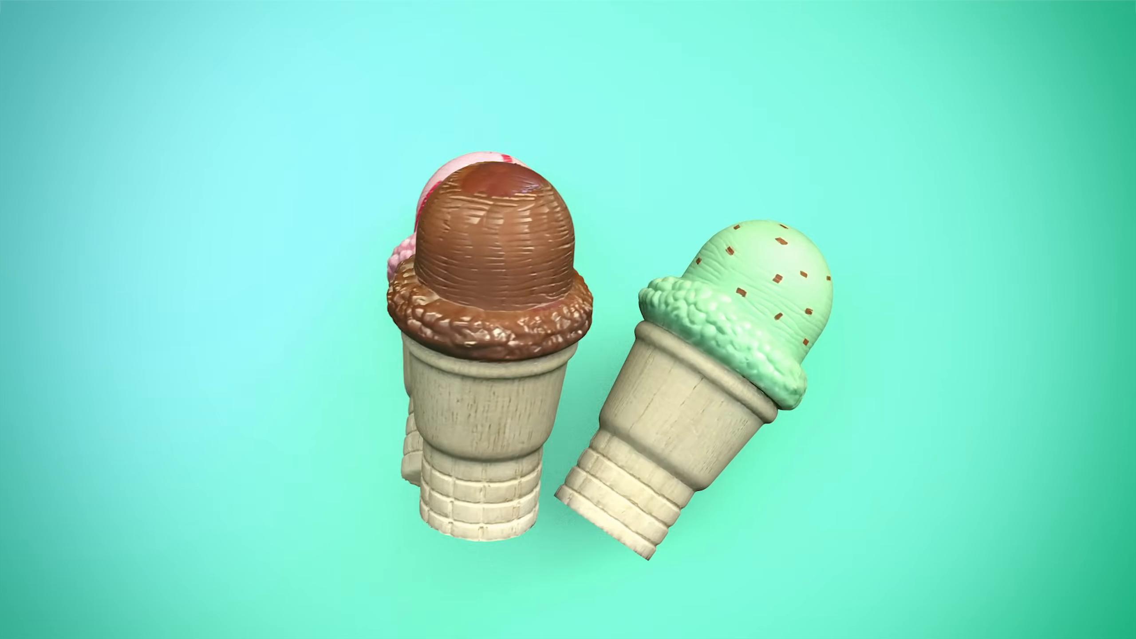